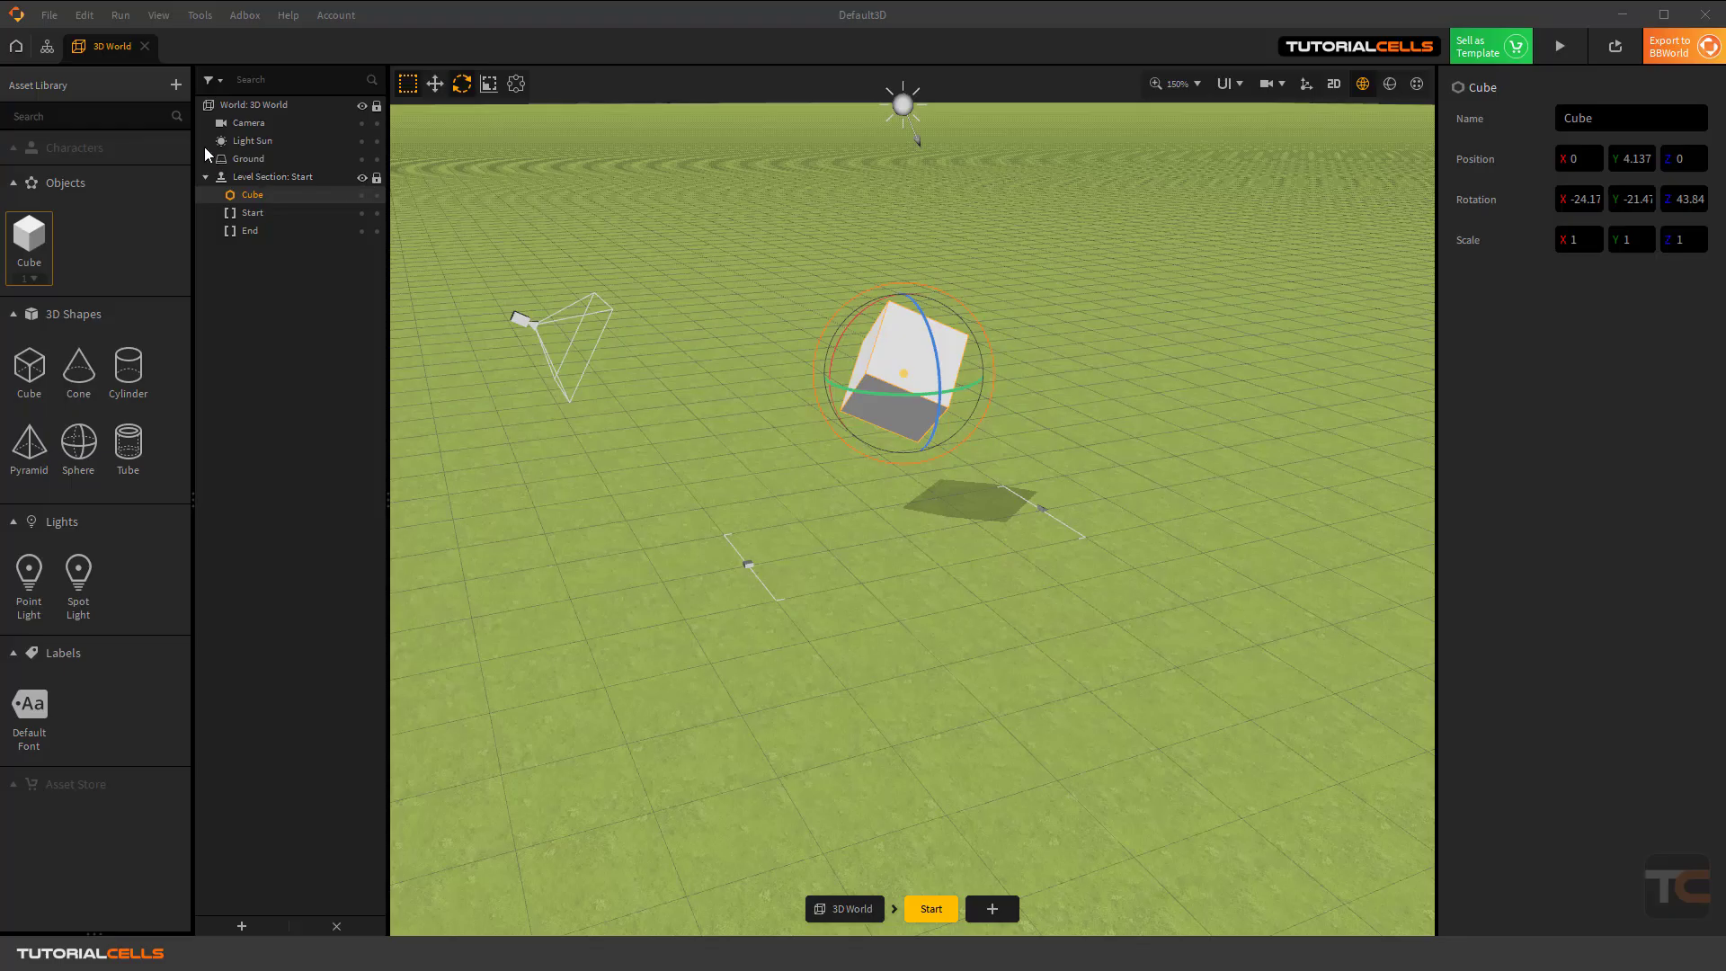
Zoom the viewport out and select Ground to show its Grass type and texture scale 5.
{"action": "scroll", "coordinate": [806, 396], "scroll_direction": "down", "scroll_amount": 5}
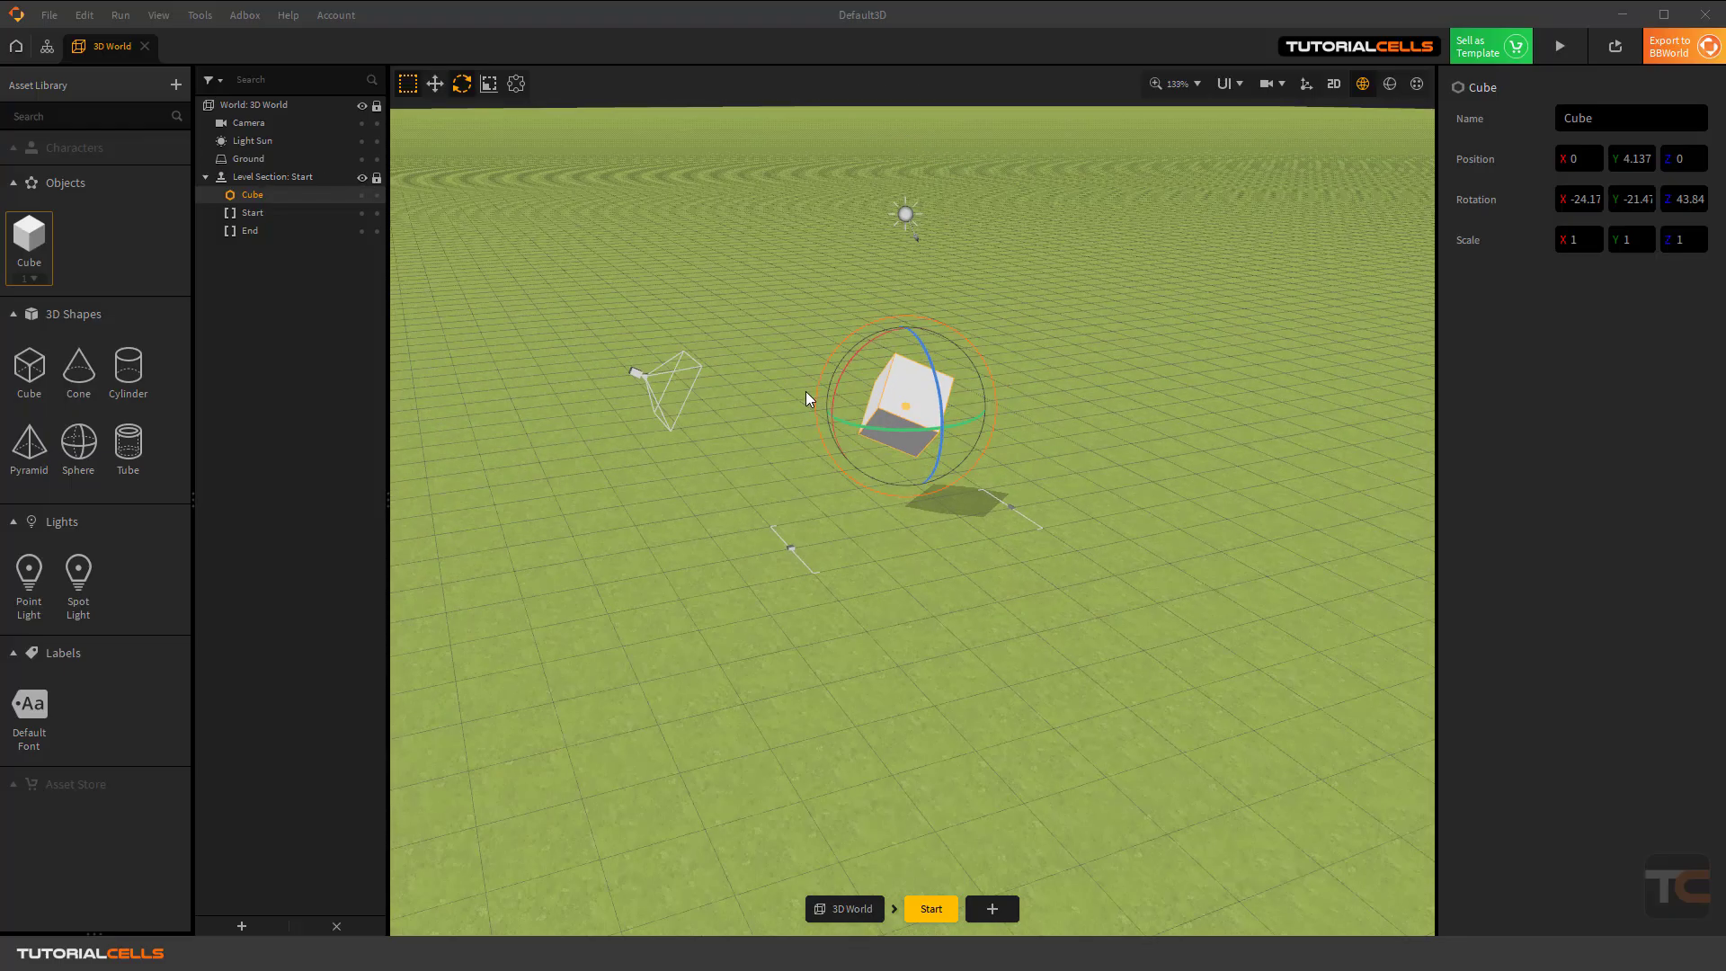
{"action": "scroll", "coordinate": [807, 397], "scroll_direction": "down", "scroll_amount": 6}
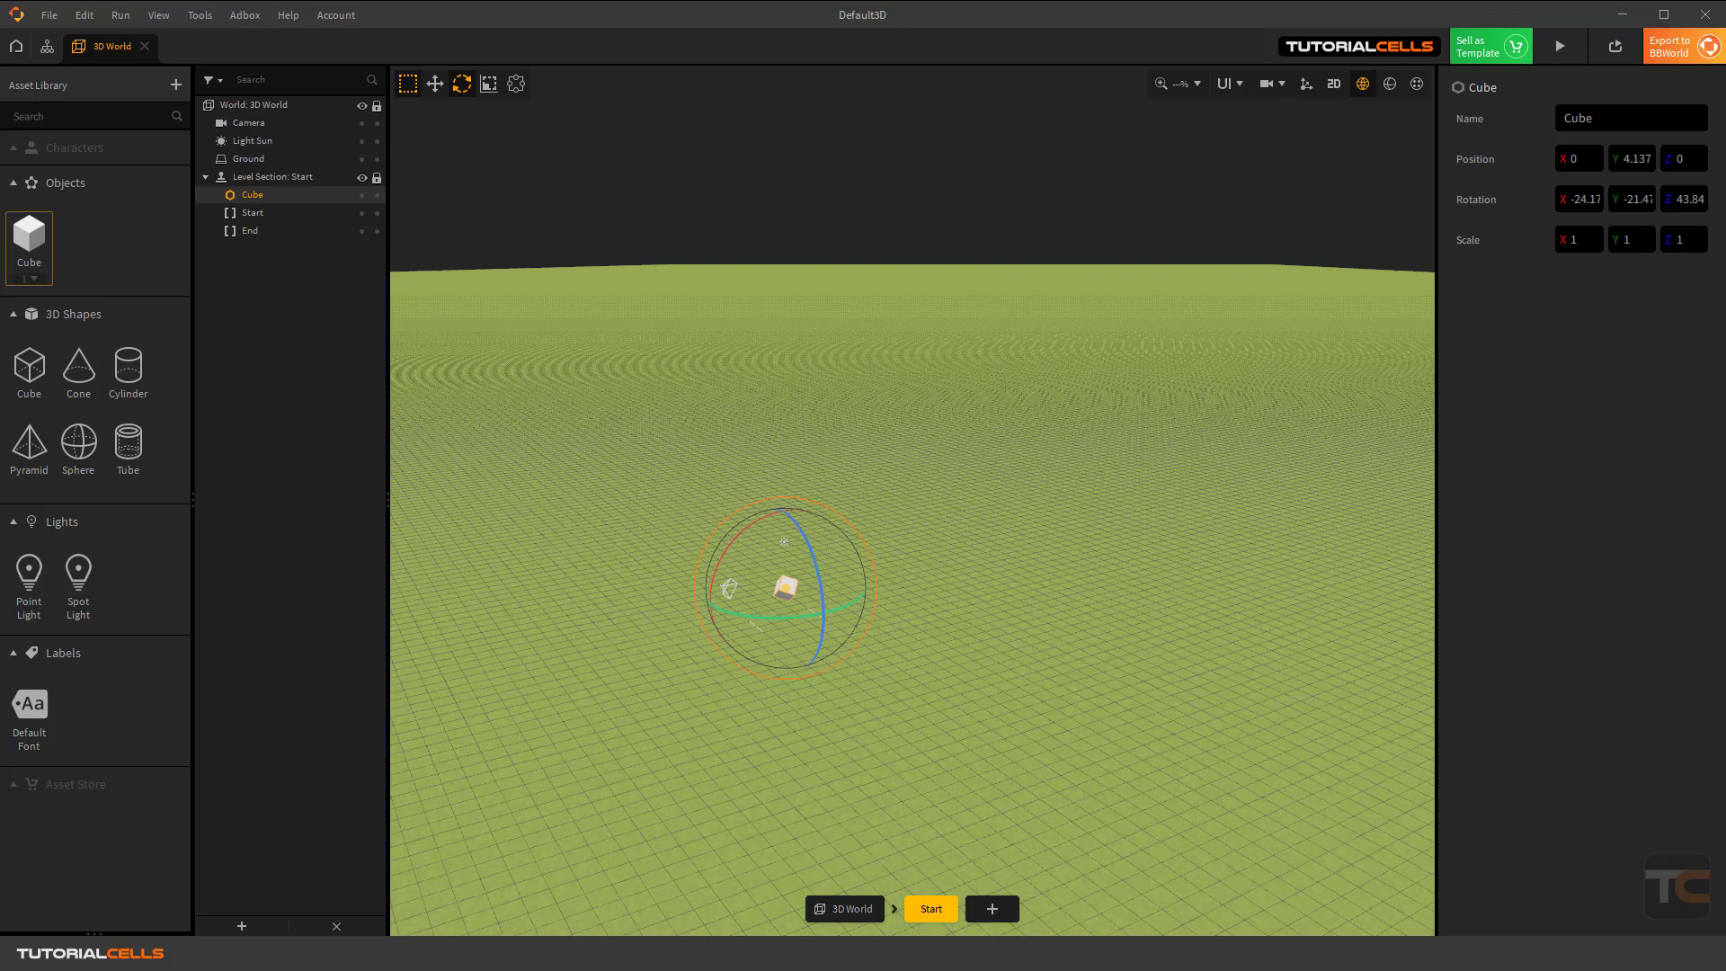
{"action": "scroll", "coordinate": [833, 458], "scroll_direction": "down", "scroll_amount": 3}
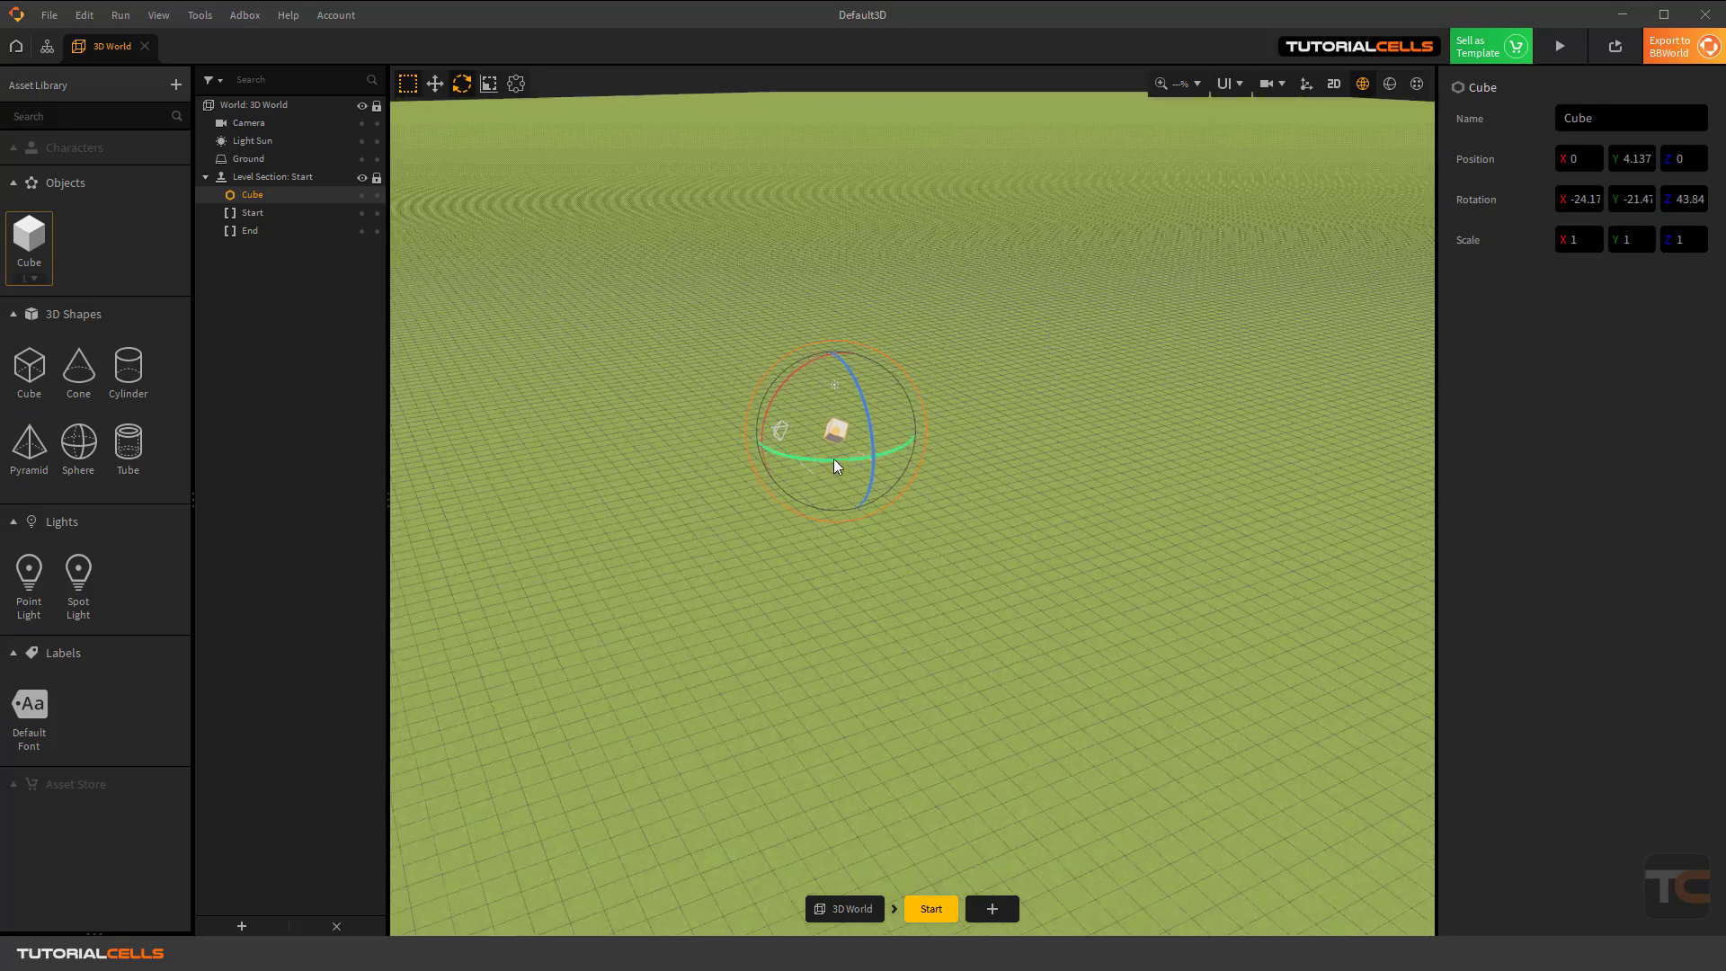
{"action": "left_click", "coordinate": [1000, 393]}
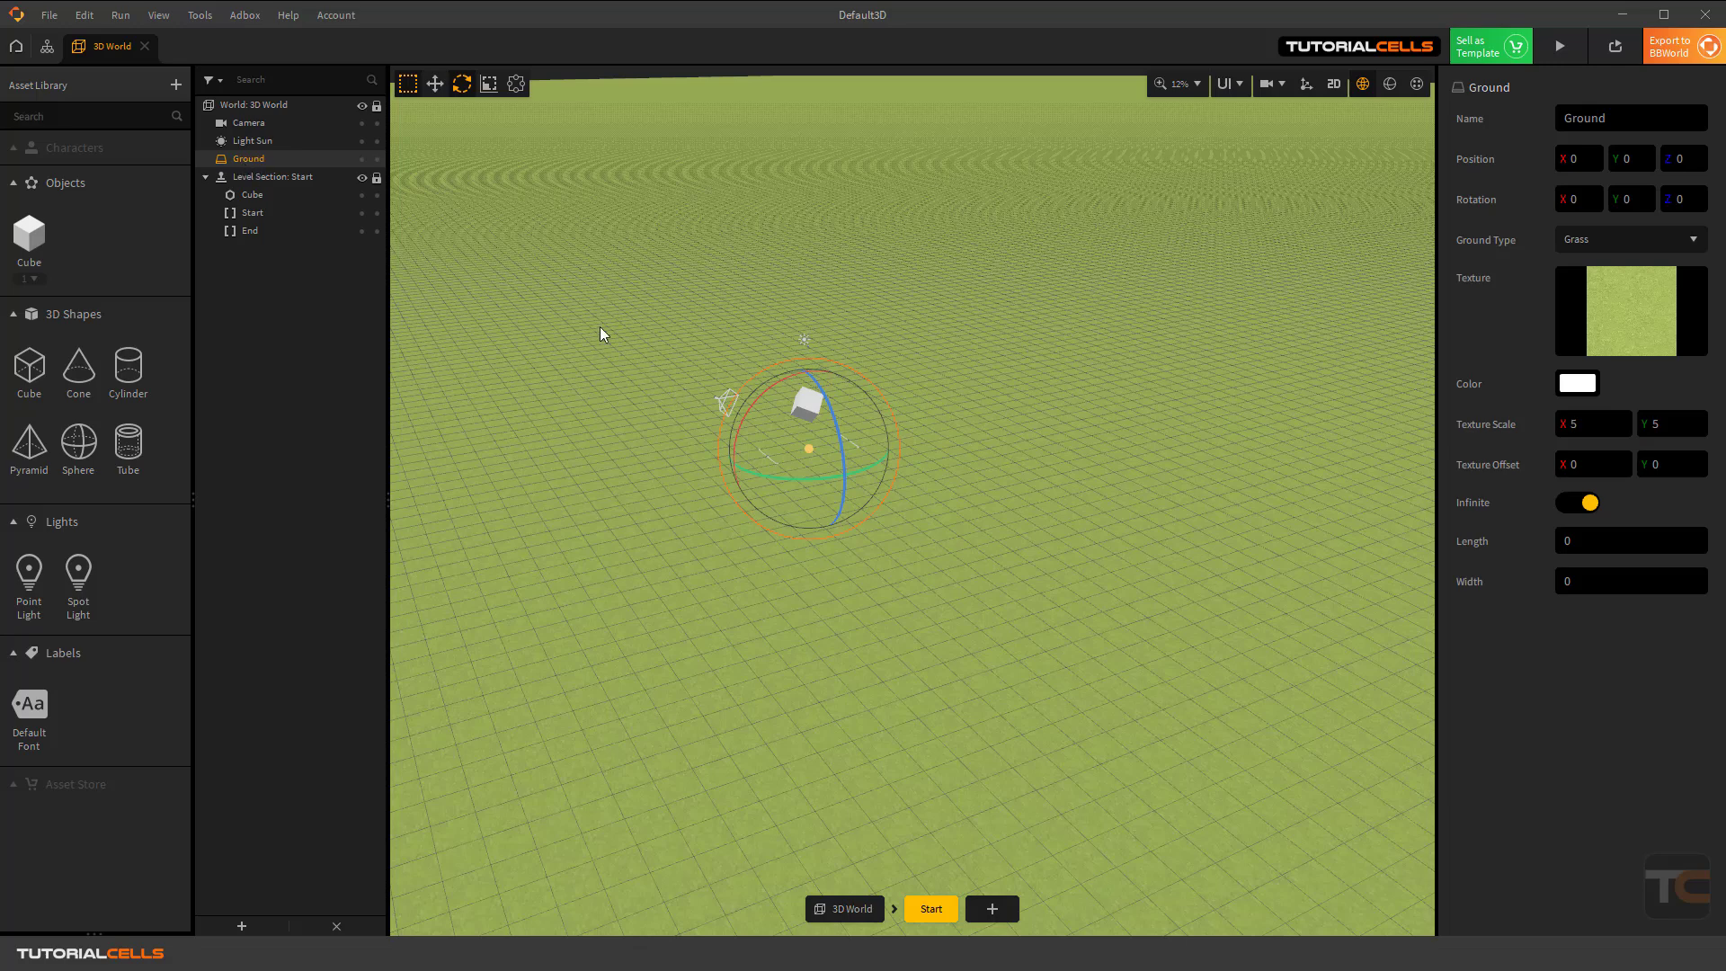
Lower the ground slightly along its vertical axis with the Move tool, then zoom in on the cube.
{"action": "left_click", "coordinate": [436, 85]}
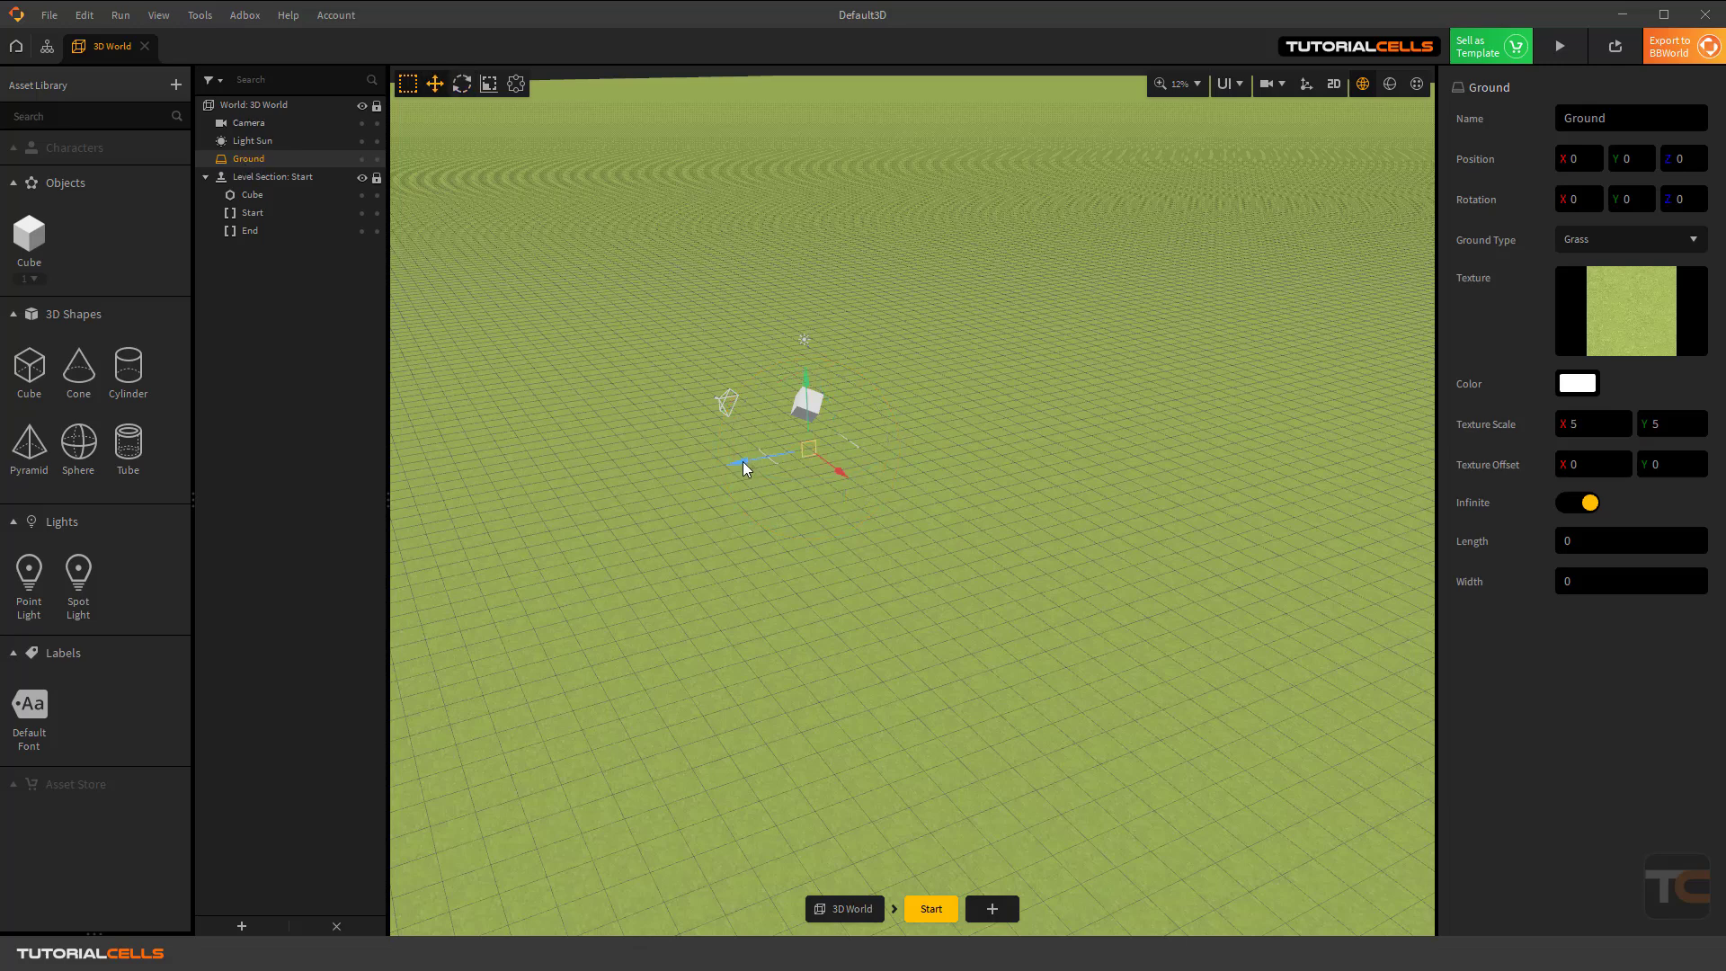
{"action": "left_click_drag", "start_coordinate": [742, 461], "coordinate": [778, 465]}
{"action": "left_click", "coordinate": [460, 84]}
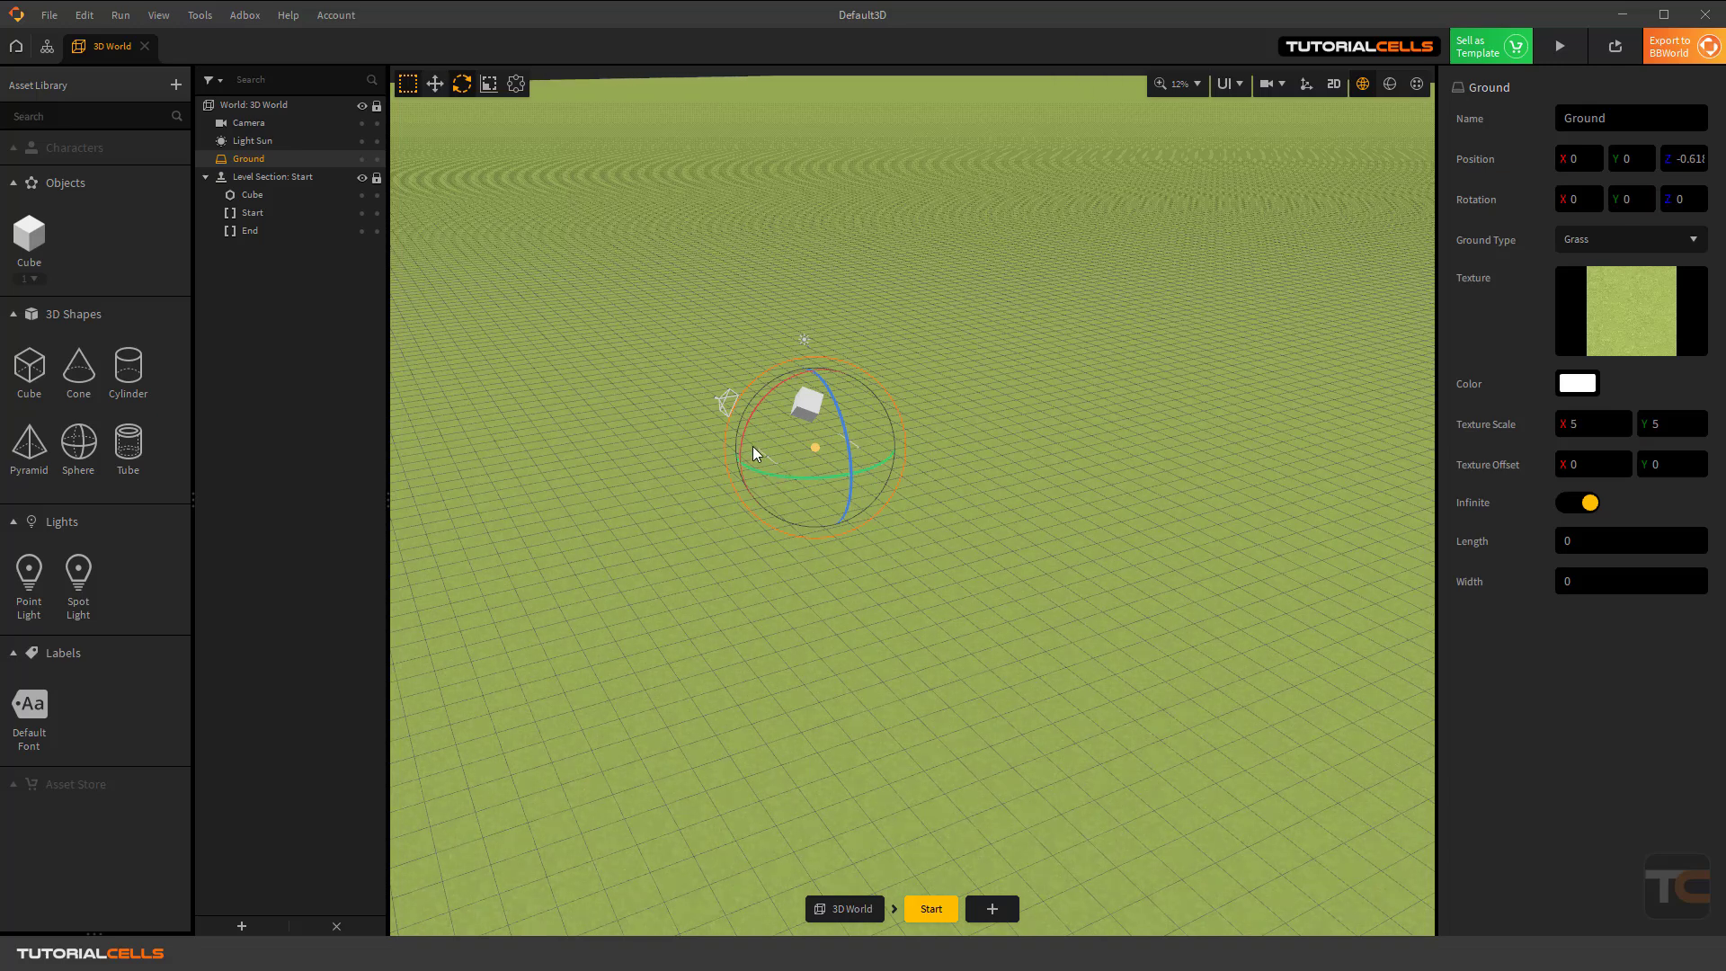
{"action": "left_click", "coordinate": [435, 84]}
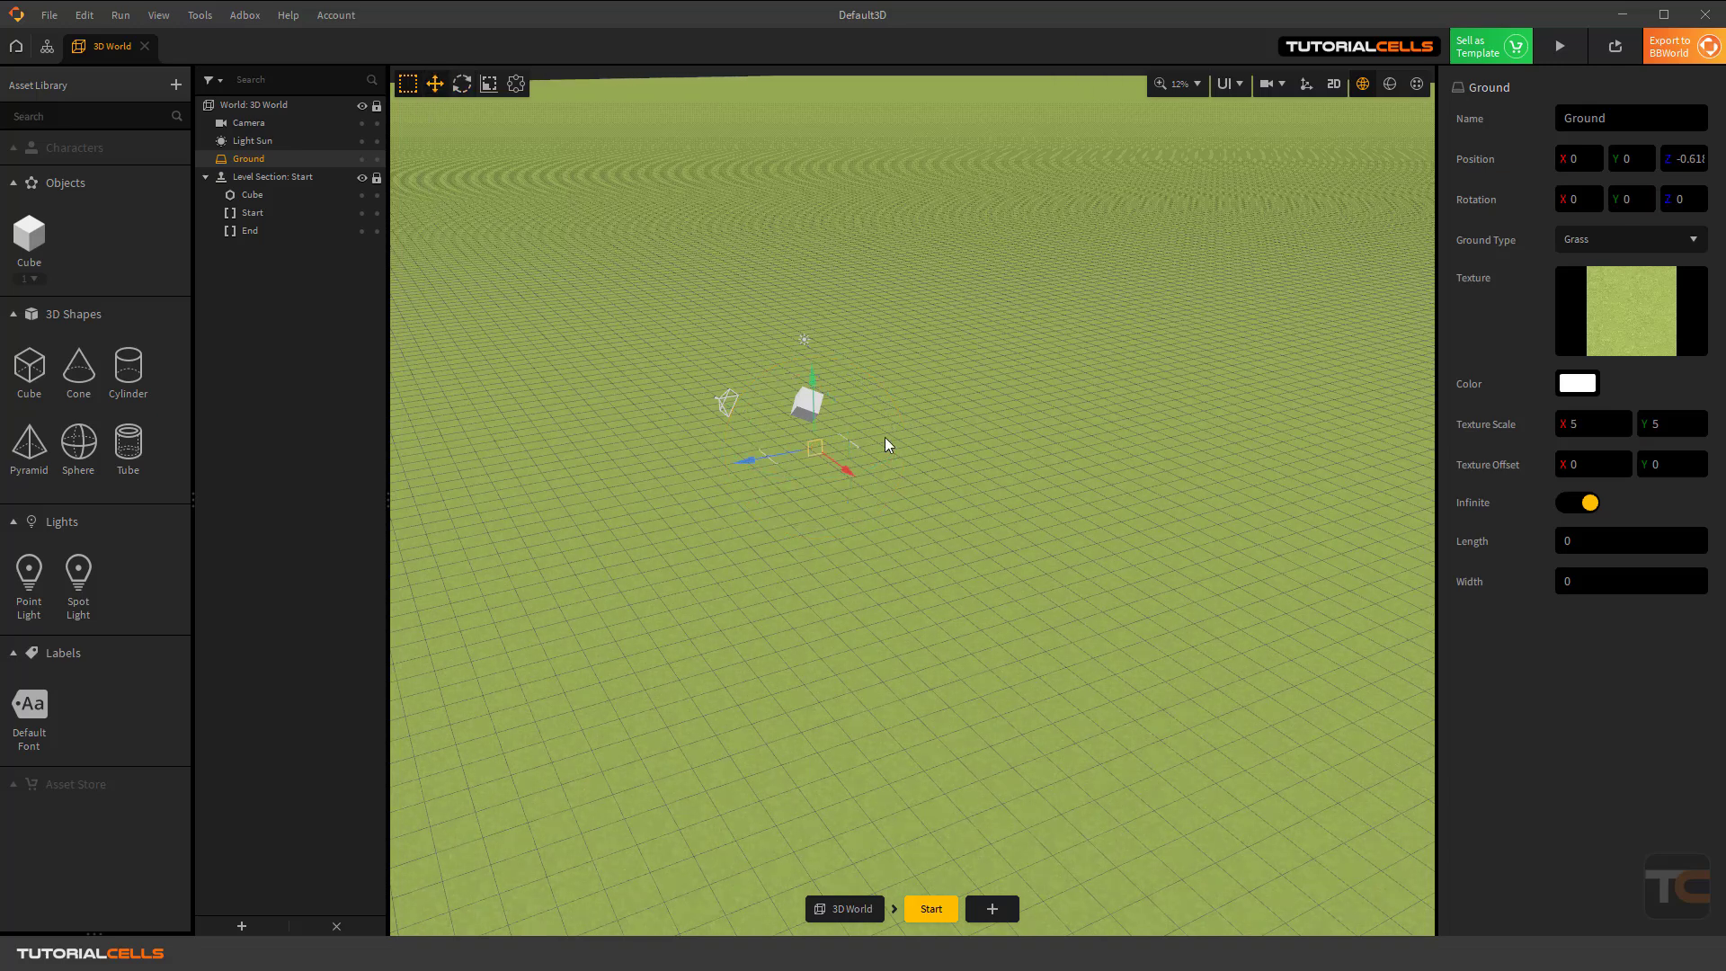
{"action": "scroll", "coordinate": [870, 448], "scroll_direction": "up", "scroll_amount": 8}
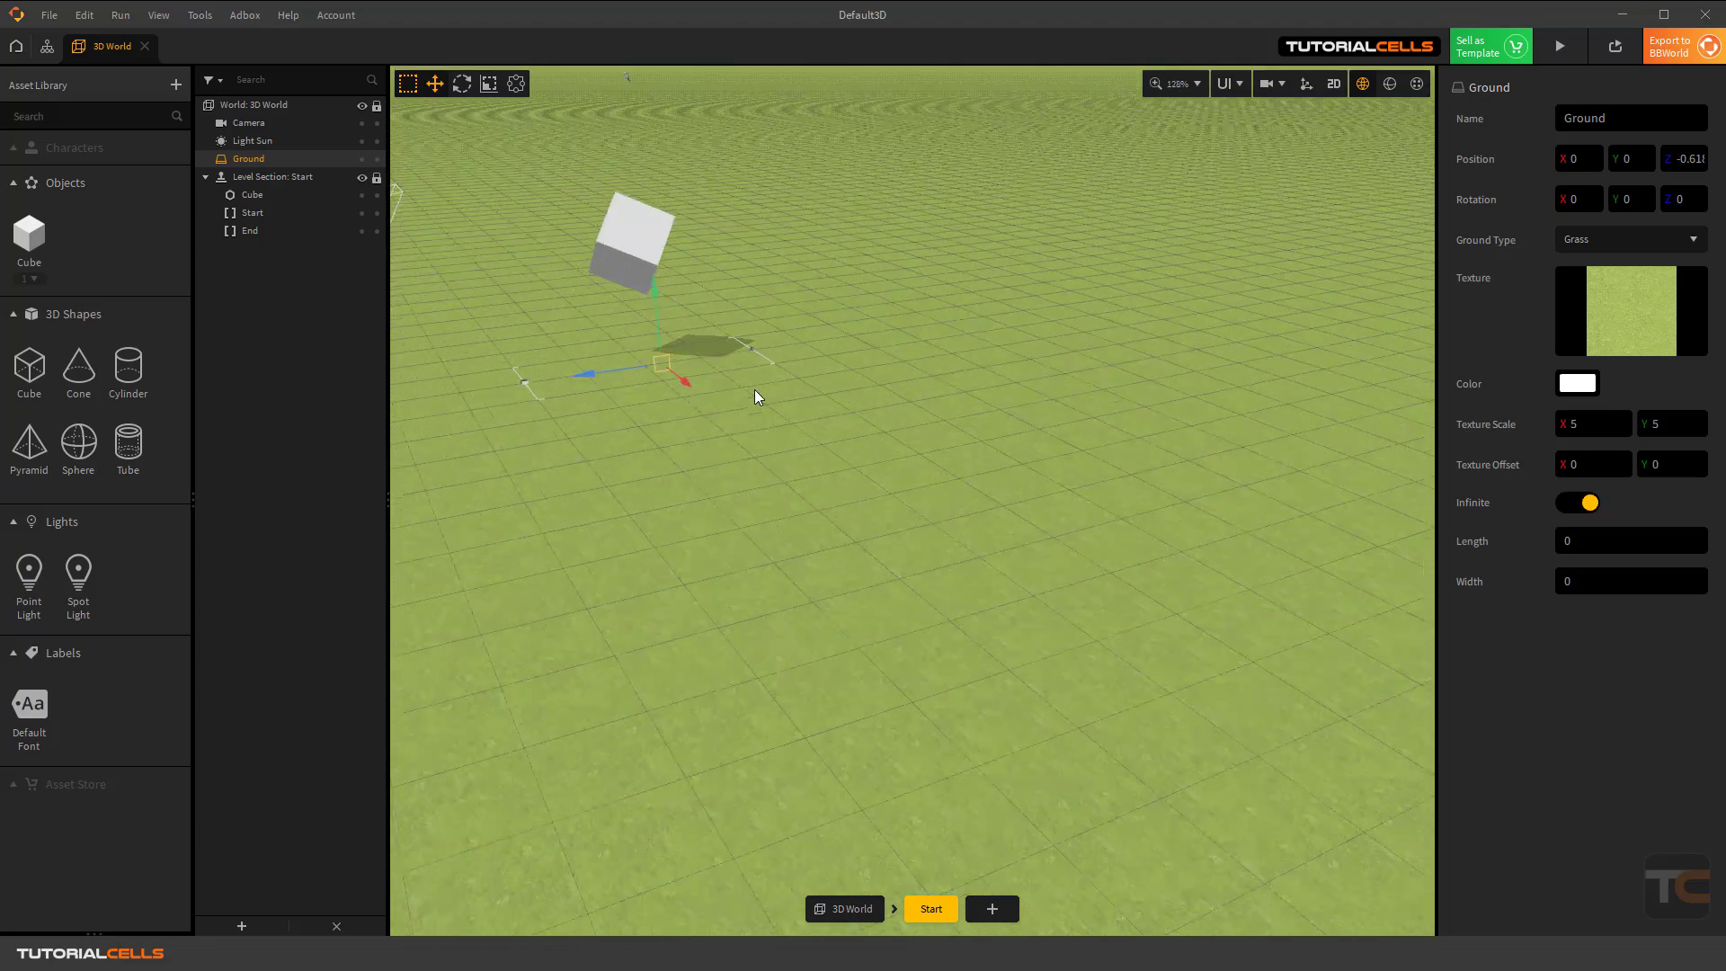
{"action": "middle_click_drag", "start_coordinate": [747, 375], "coordinate": [967, 524]}
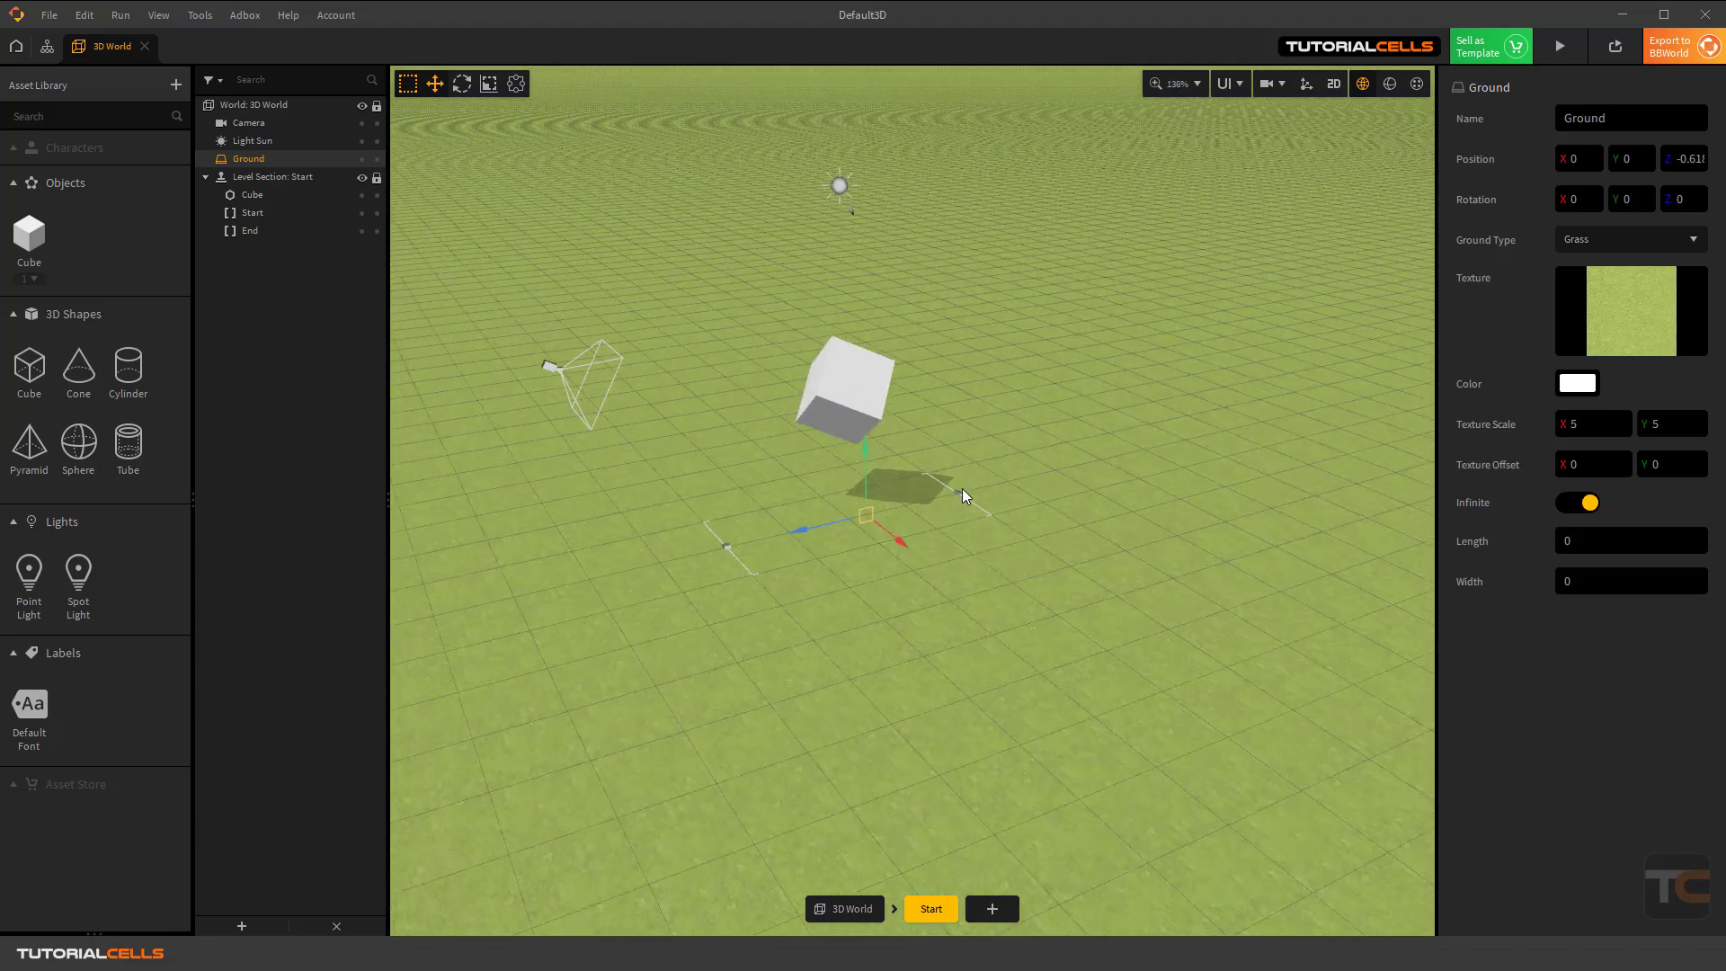
{"action": "scroll", "coordinate": [944, 477], "scroll_direction": "up", "scroll_amount": 1}
{"action": "scroll", "coordinate": [938, 471], "scroll_direction": "down", "scroll_amount": 1}
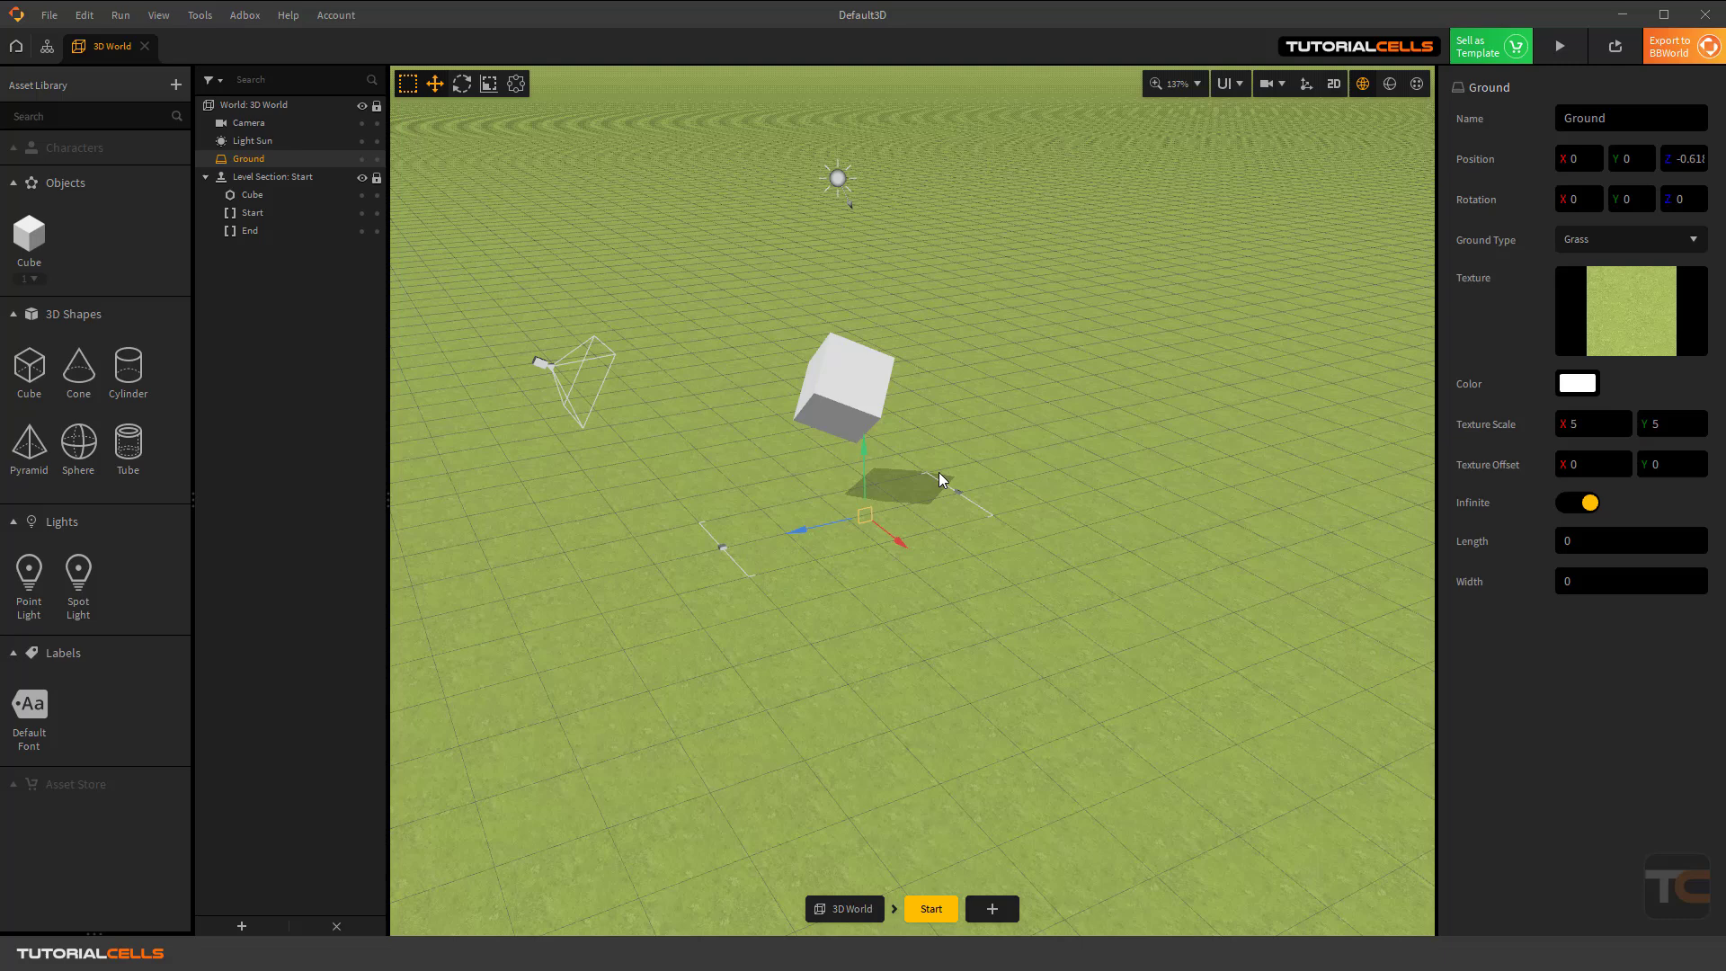
Preview the camera view of the cube on the grass ground, then close the preview.
{"action": "left_click", "coordinate": [1560, 47]}
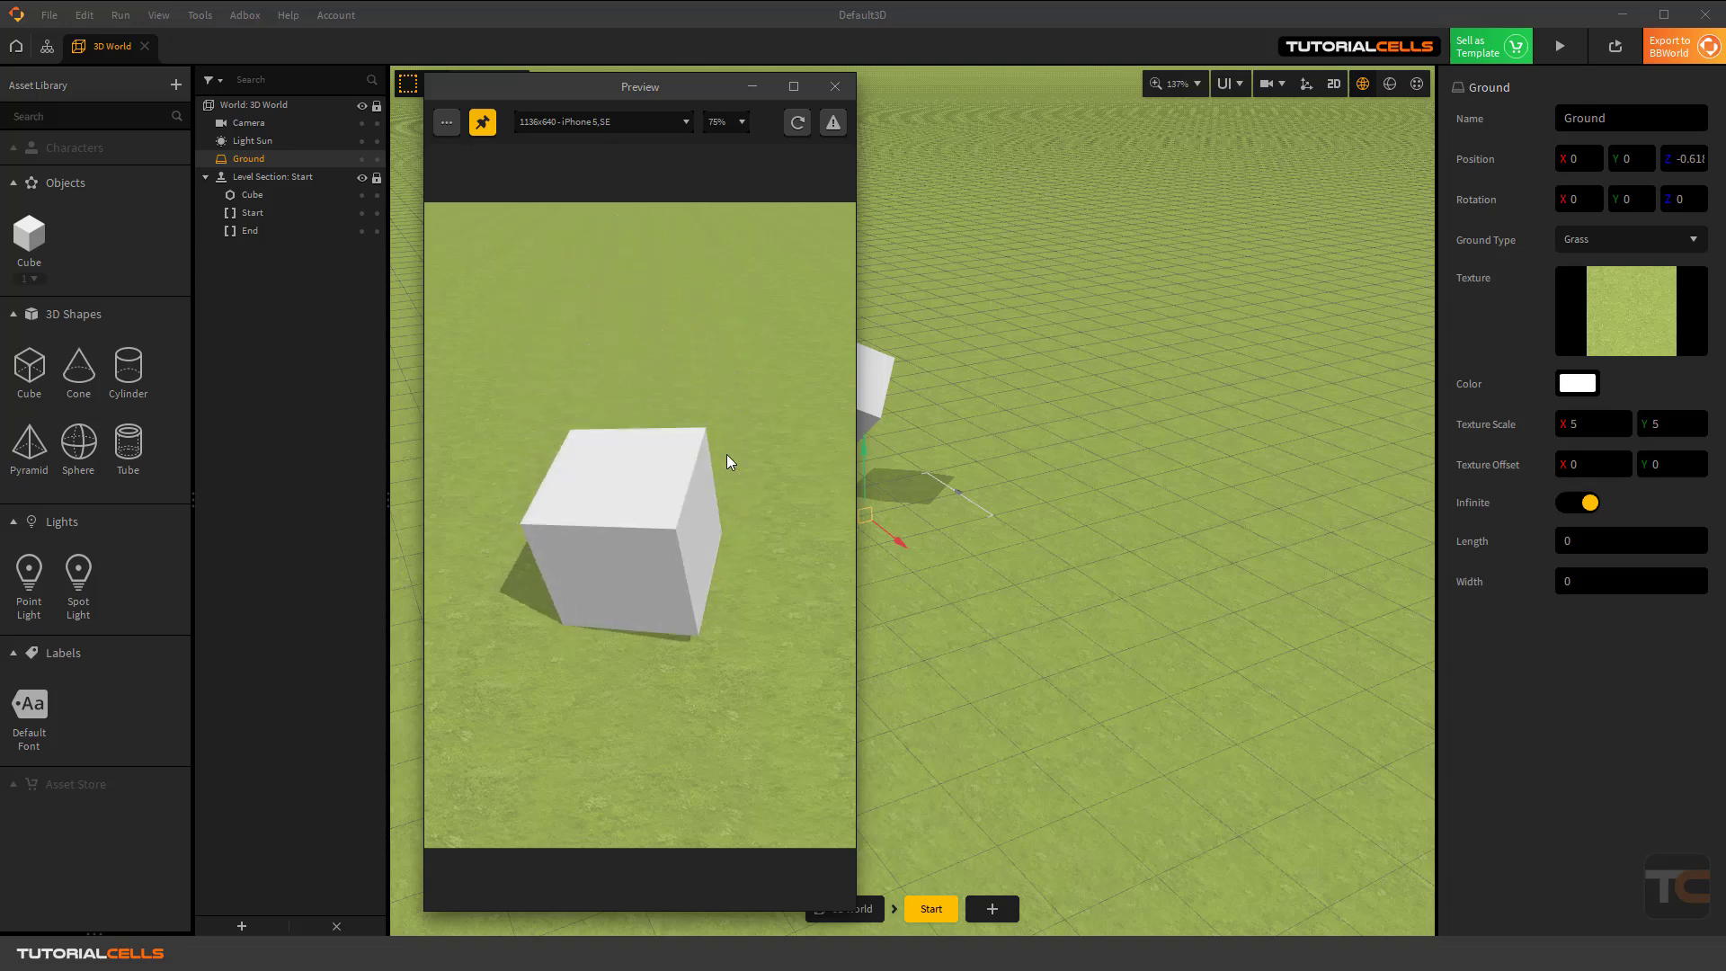
{"action": "left_click", "coordinate": [835, 86]}
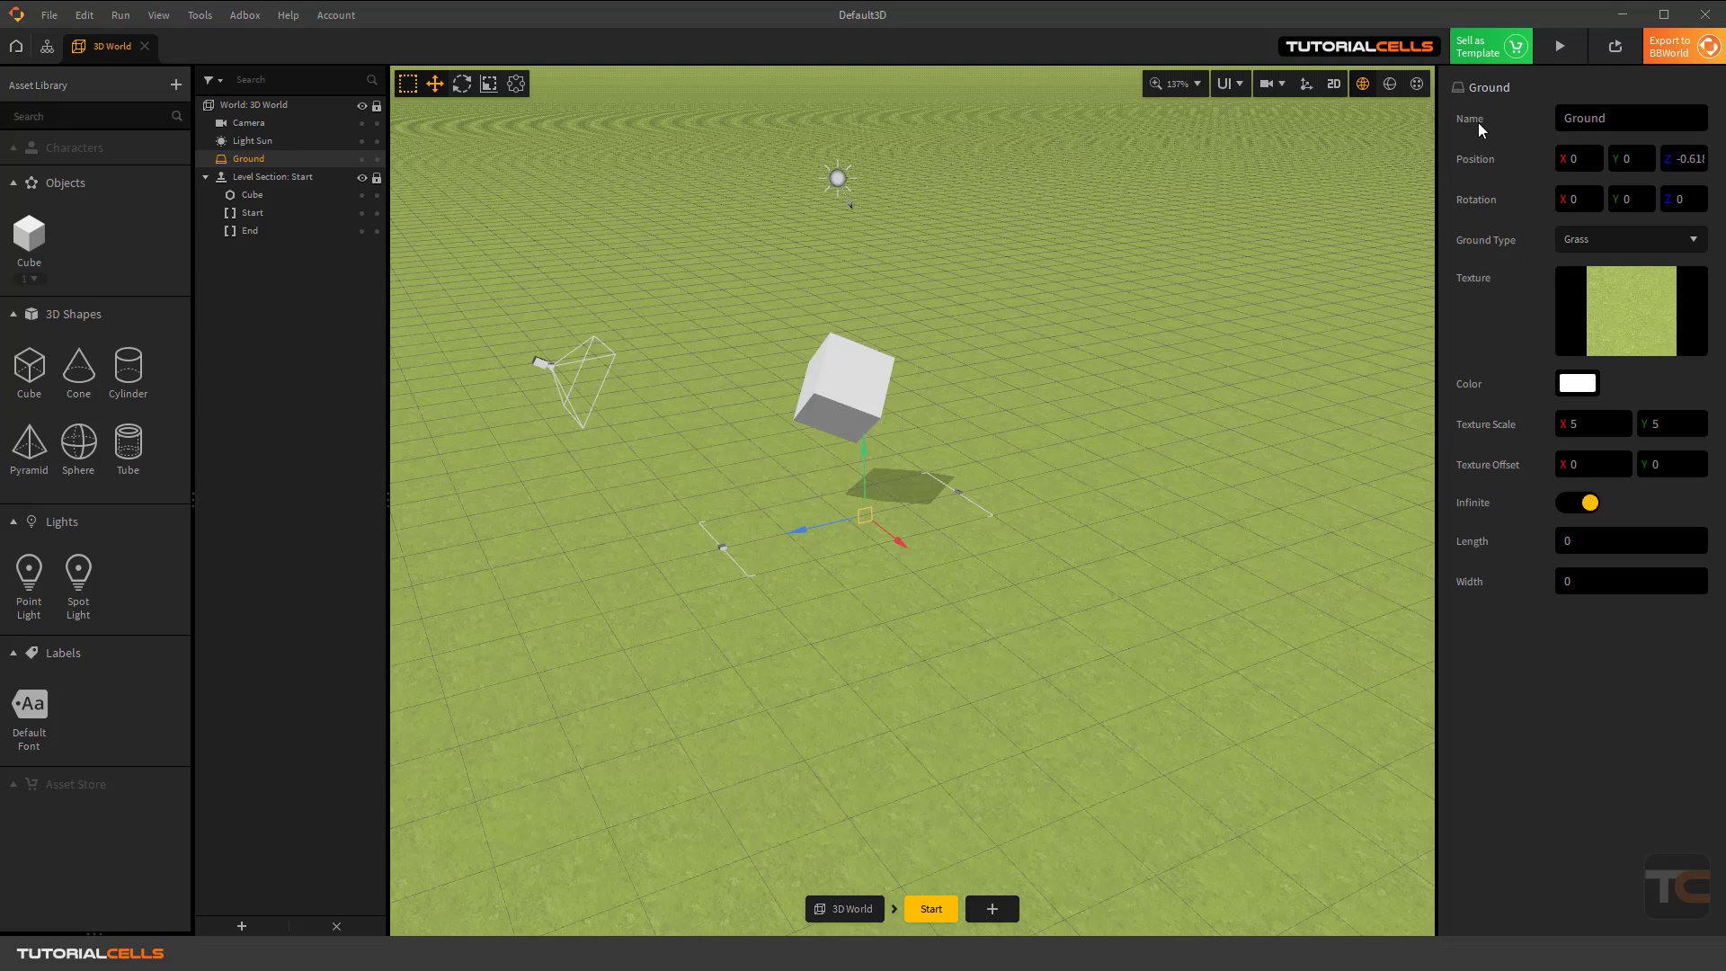
Set Ground Type to No Ground and preview the scene showing only the cube.
{"action": "left_click", "coordinate": [1521, 116]}
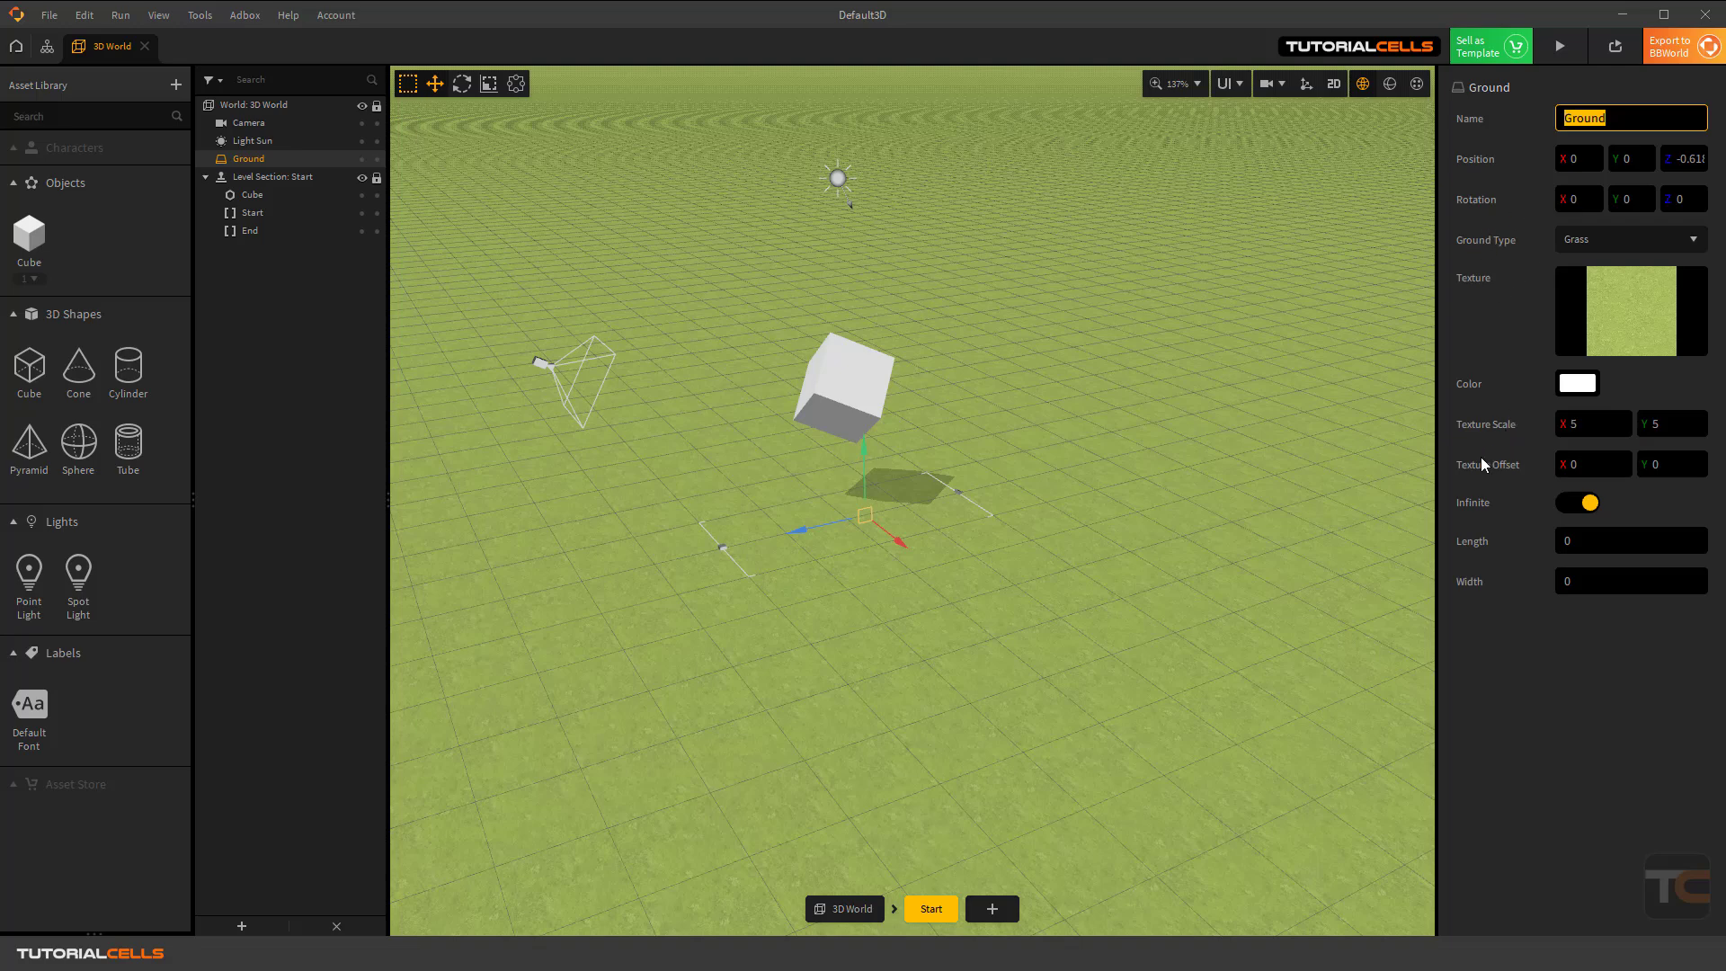
{"action": "left_click", "coordinate": [1594, 241]}
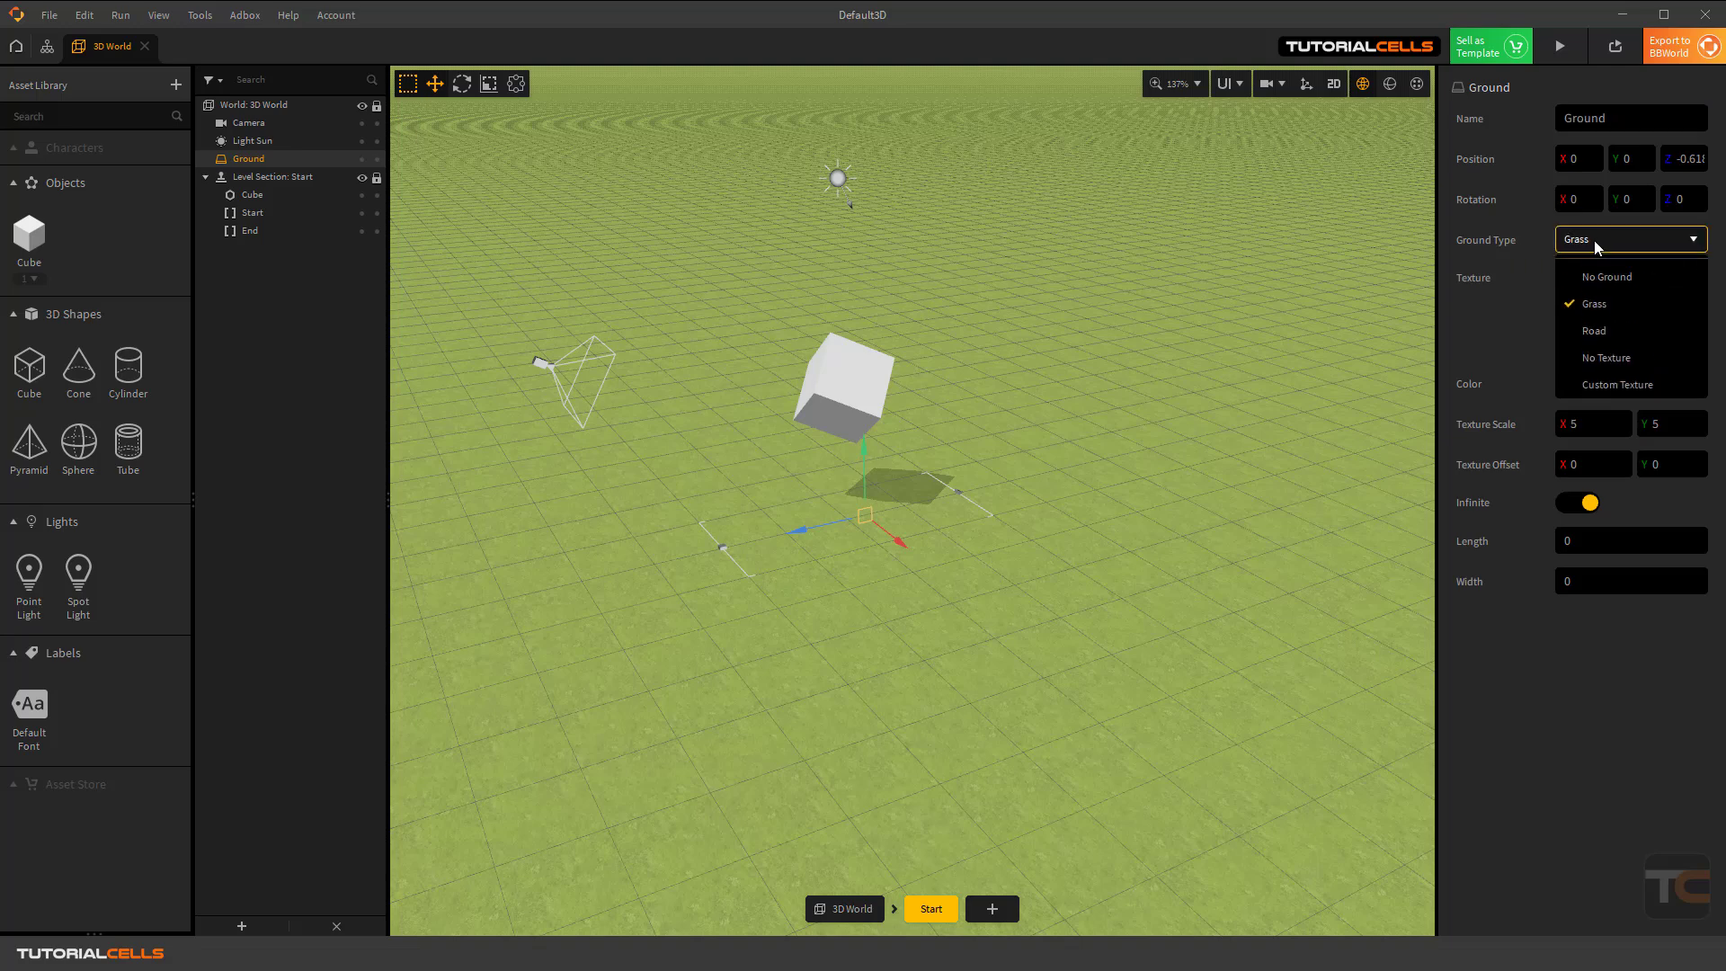
{"action": "left_click", "coordinate": [1620, 277]}
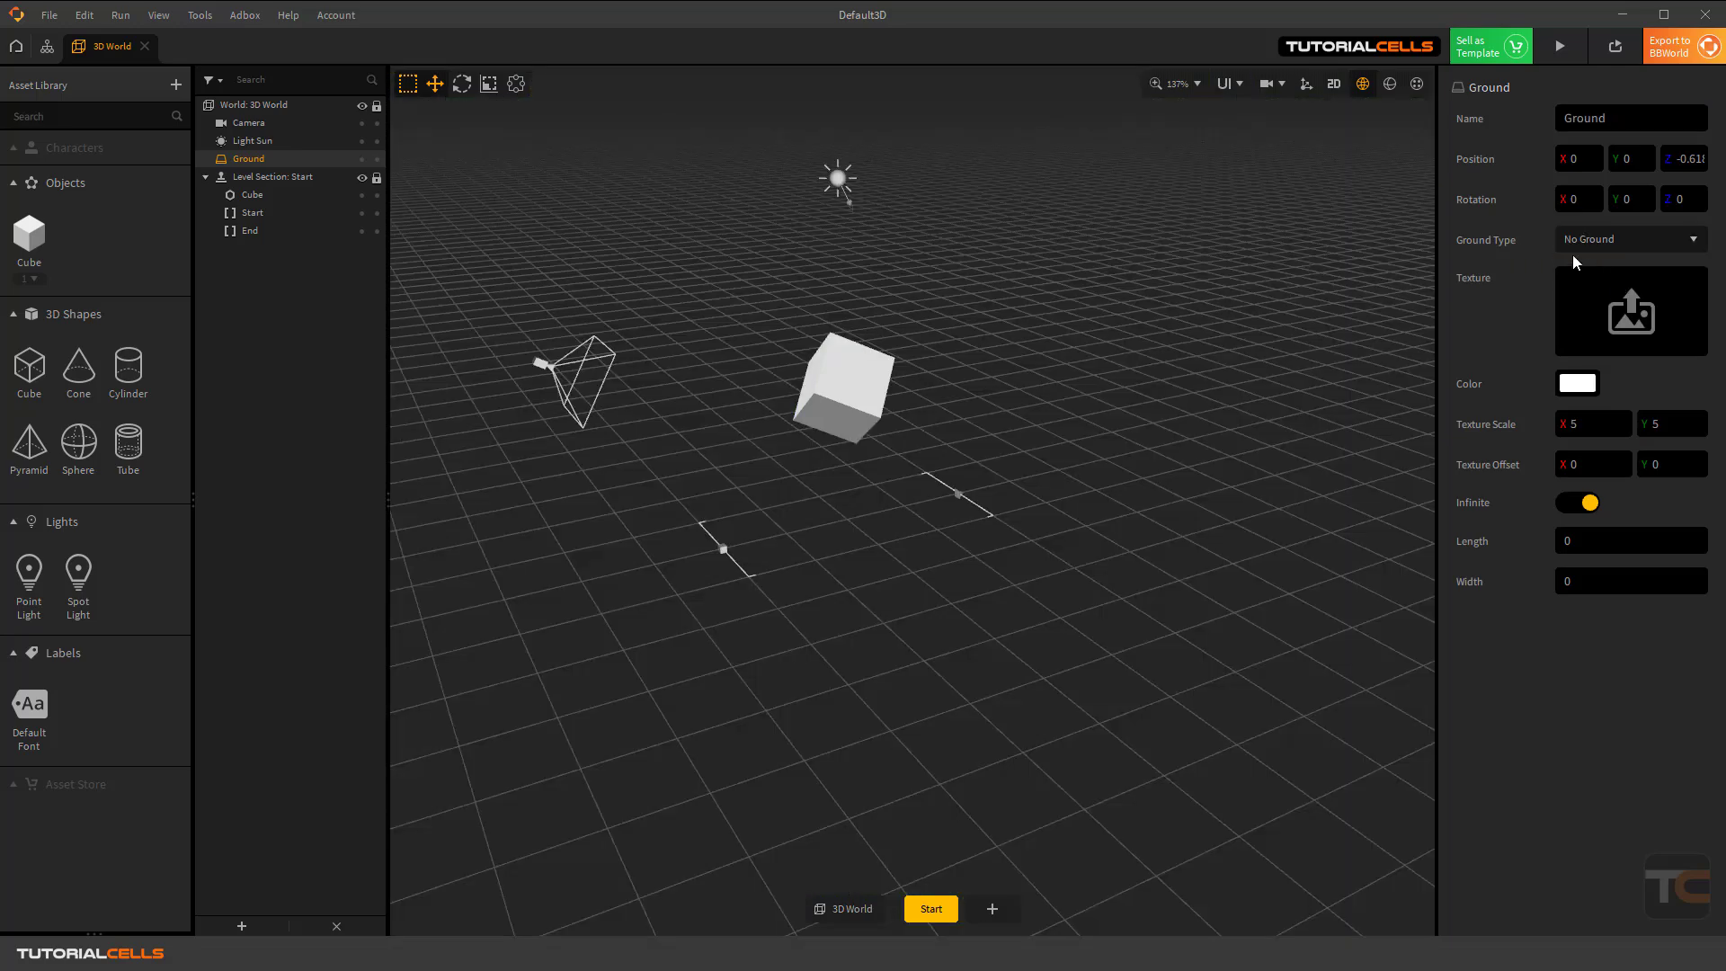
{"action": "left_click", "coordinate": [1558, 48]}
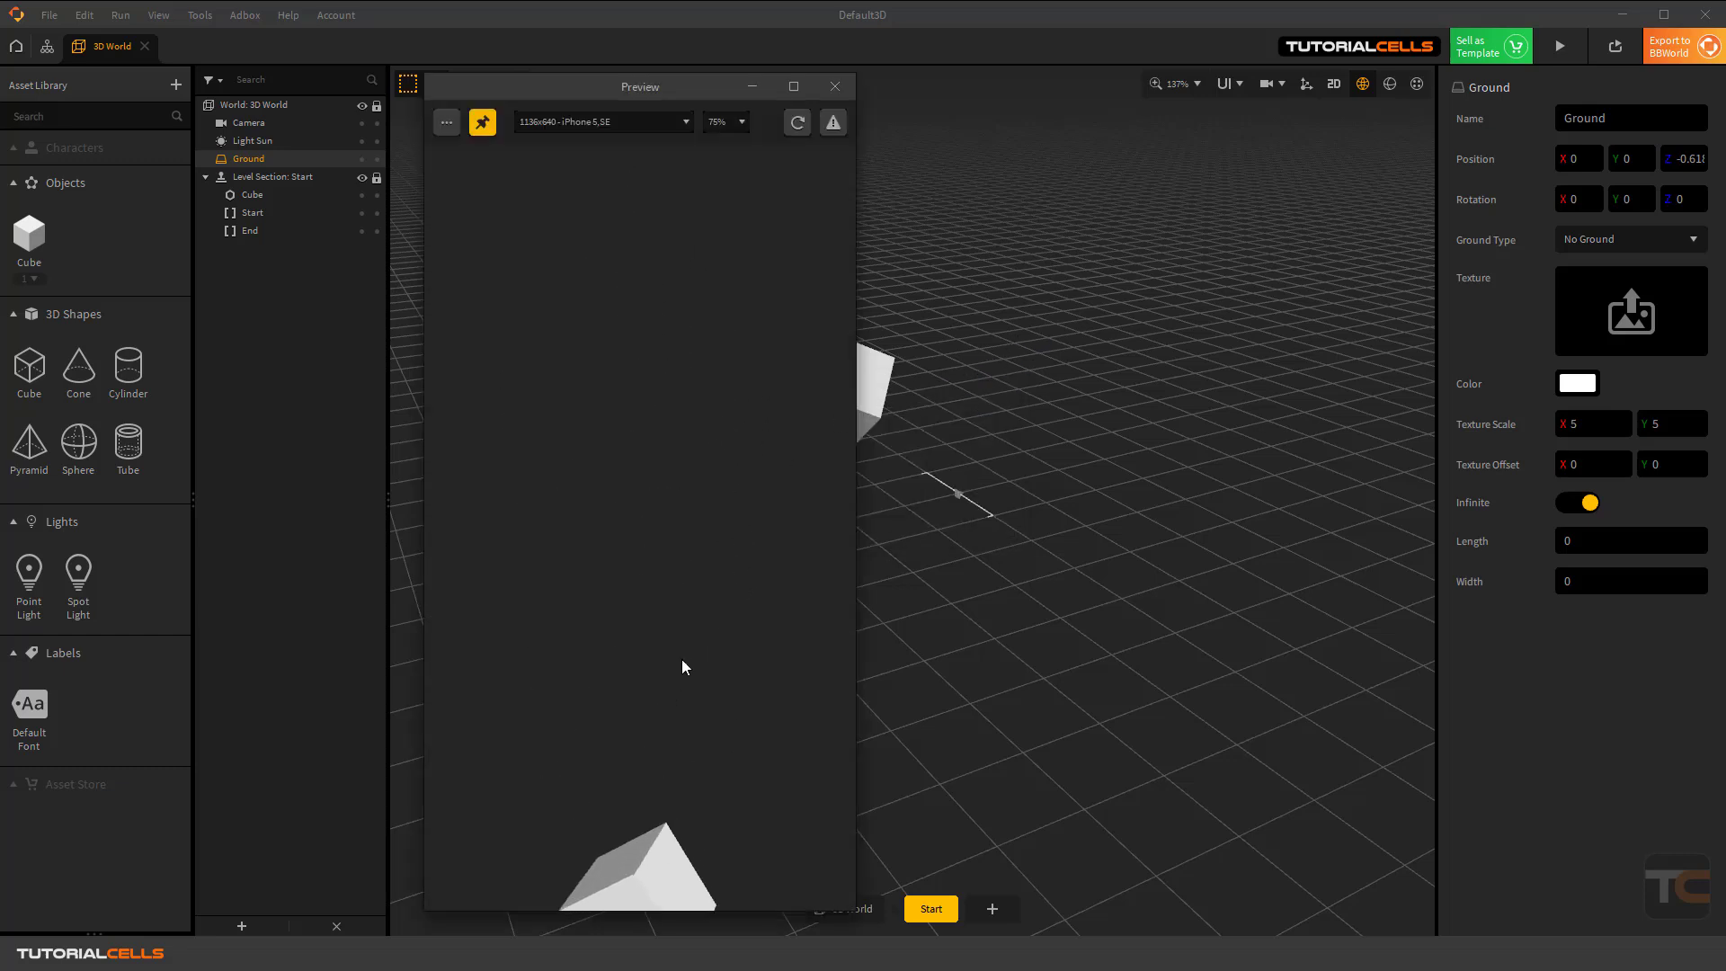
{"action": "left_click", "coordinate": [835, 86]}
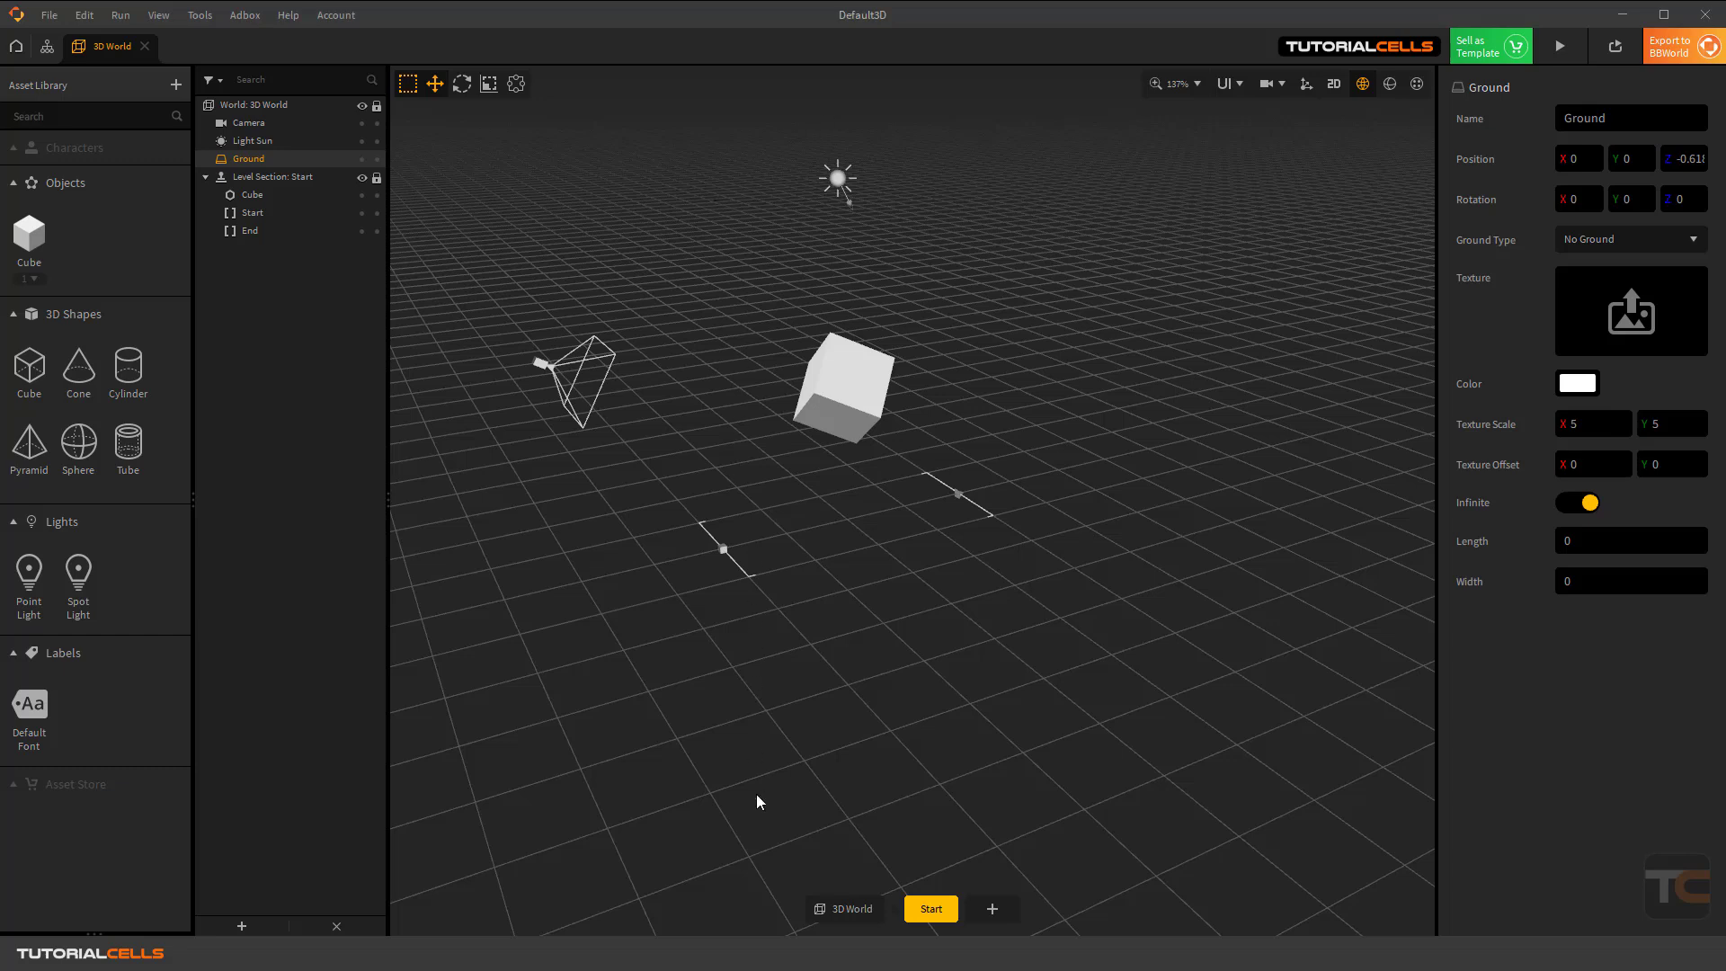
Switch the ground type through Grass and Road to No Texture, then preview the plain white ground.
{"action": "left_click", "coordinate": [1606, 237]}
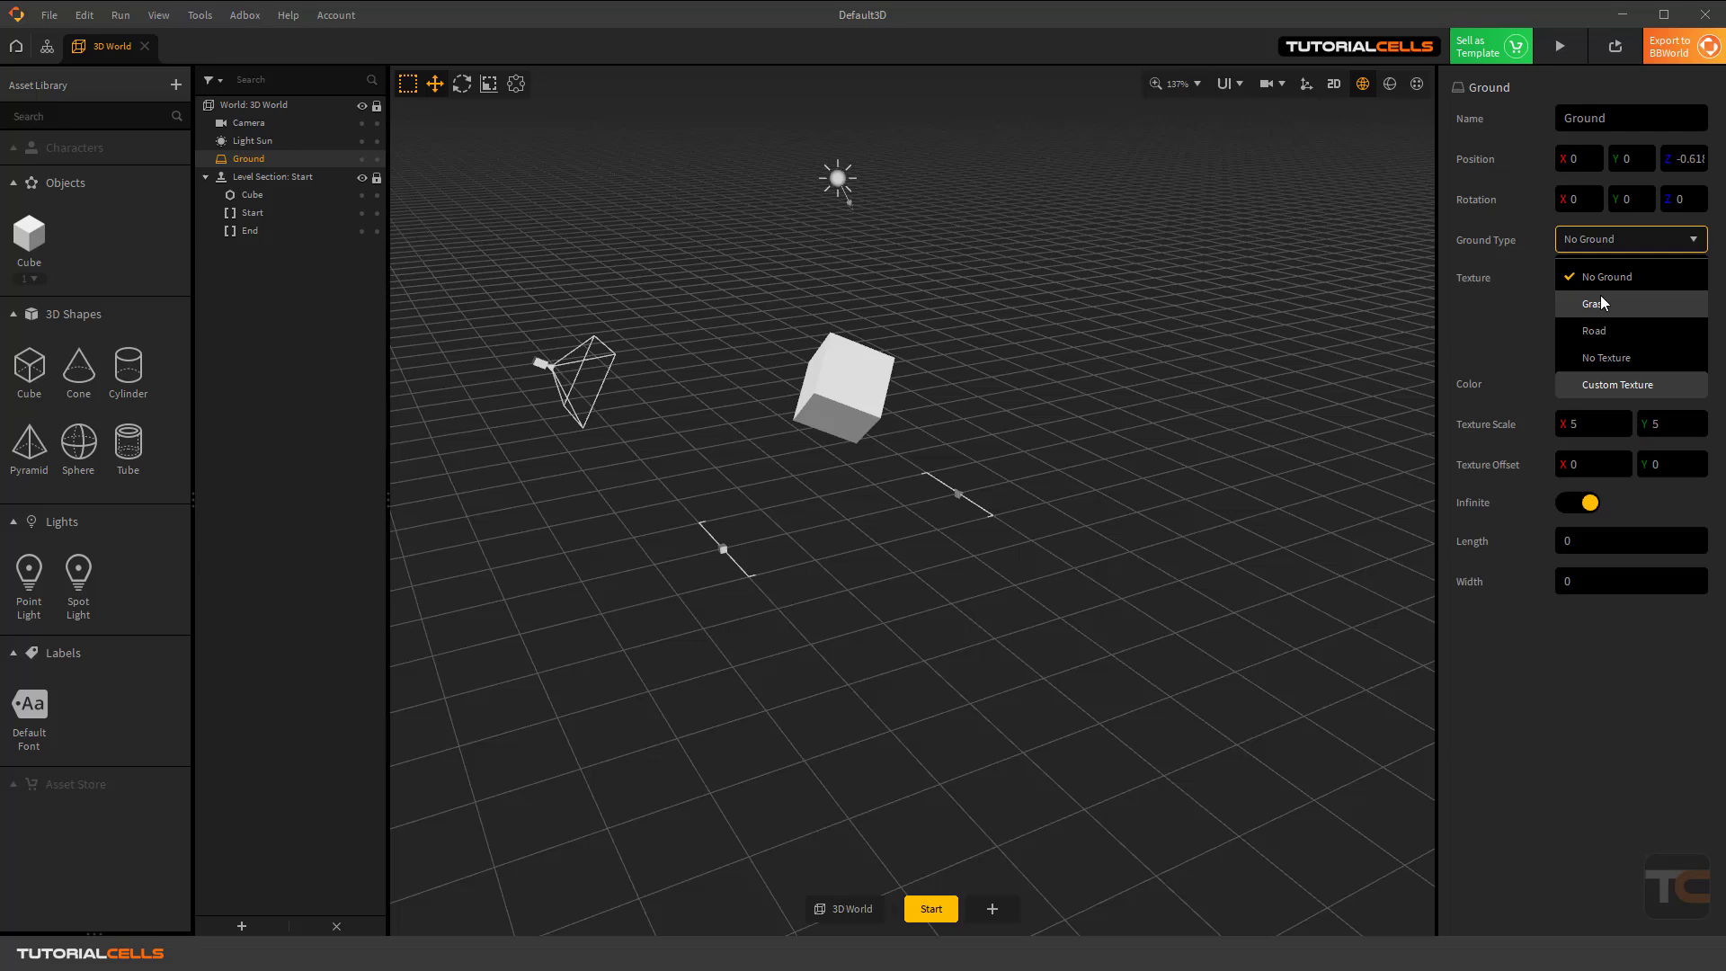
{"action": "left_click", "coordinate": [1600, 295]}
{"action": "left_click", "coordinate": [1602, 241]}
{"action": "left_click", "coordinate": [1599, 331]}
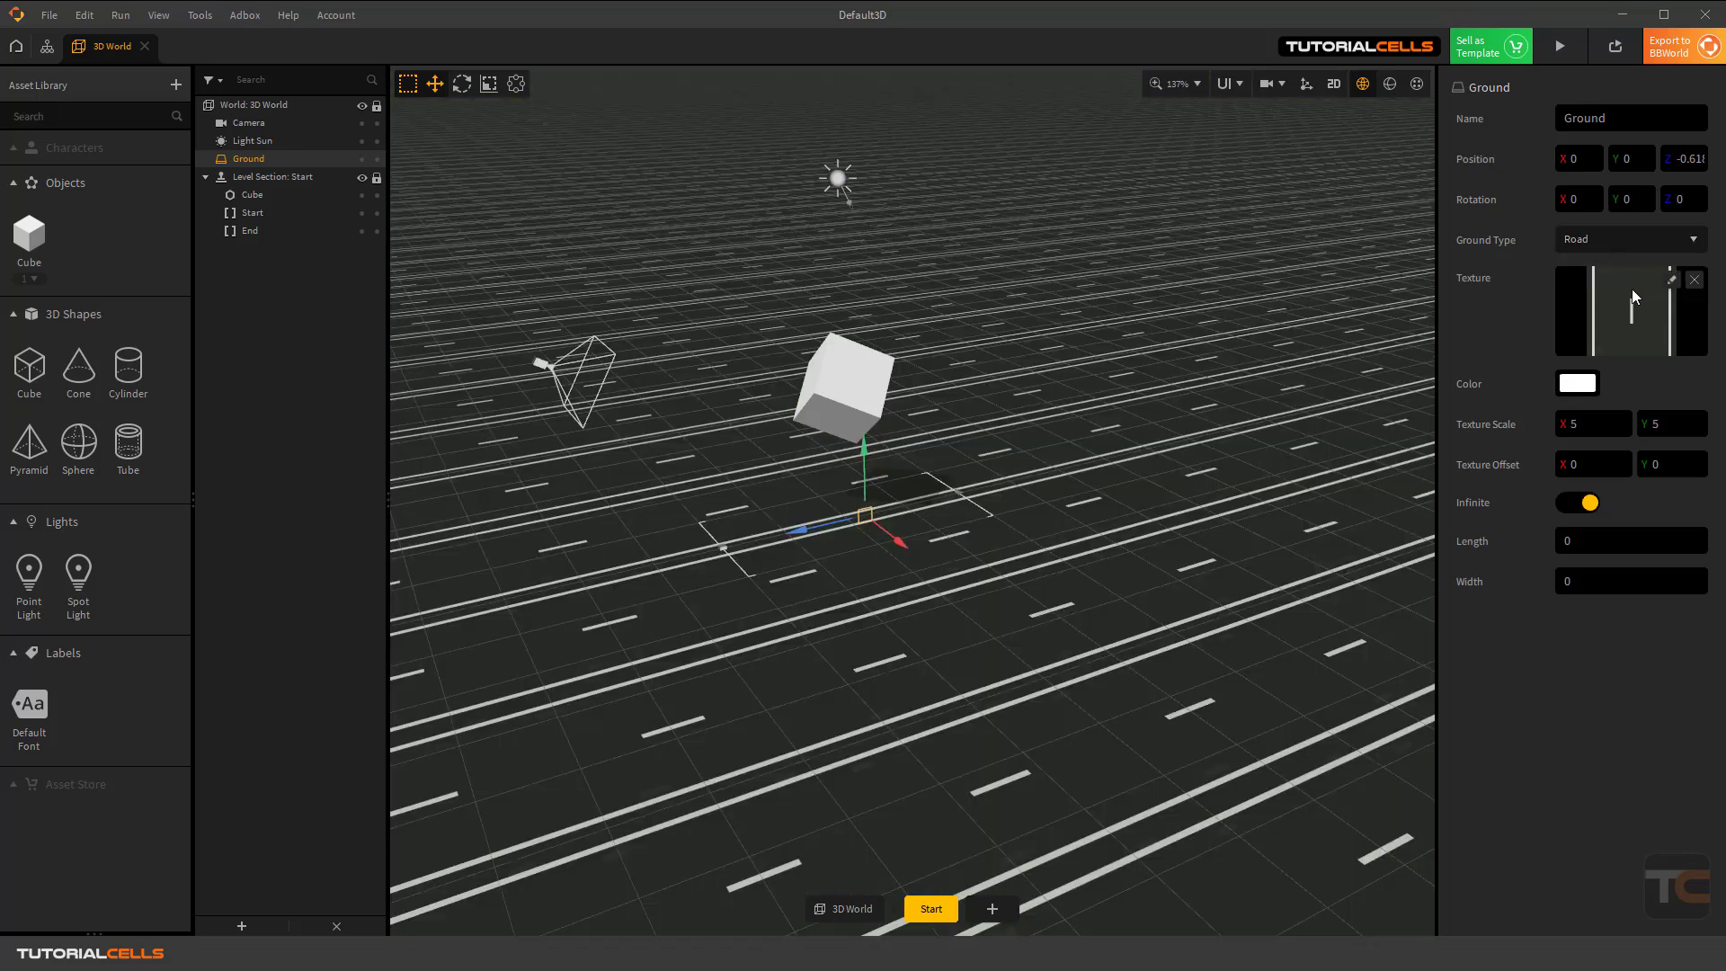
{"action": "left_click", "coordinate": [1600, 240]}
{"action": "left_click", "coordinate": [1603, 356]}
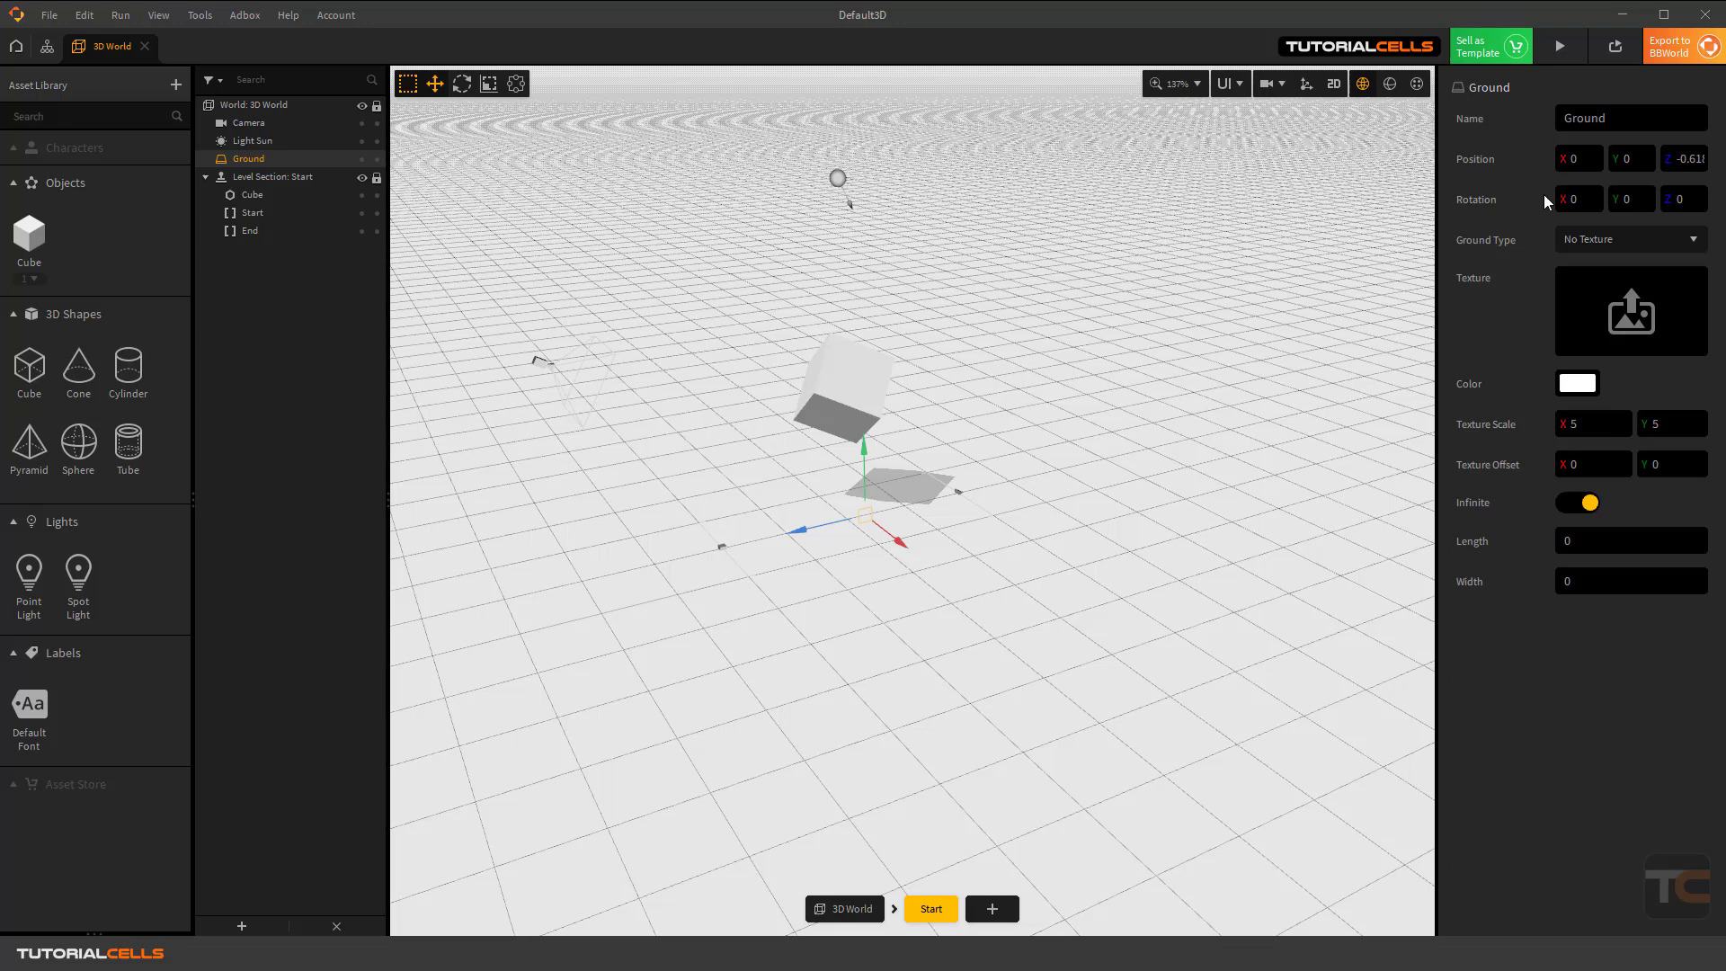
{"action": "left_click", "coordinate": [1559, 56]}
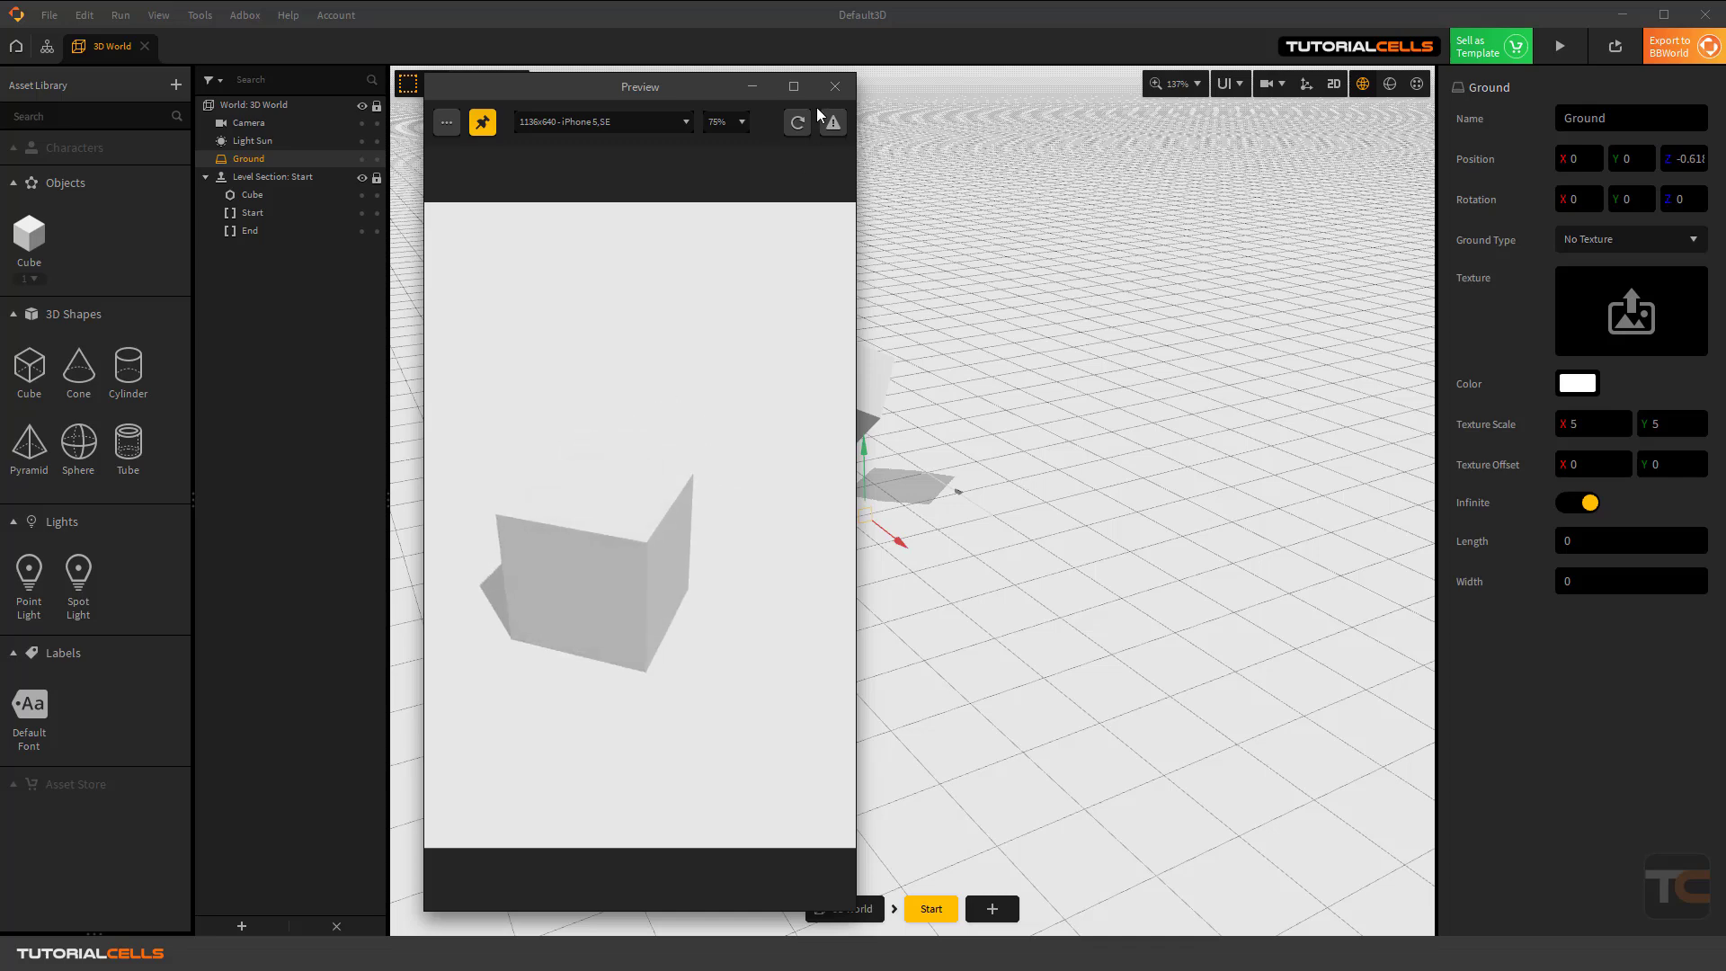
{"action": "left_click", "coordinate": [834, 86]}
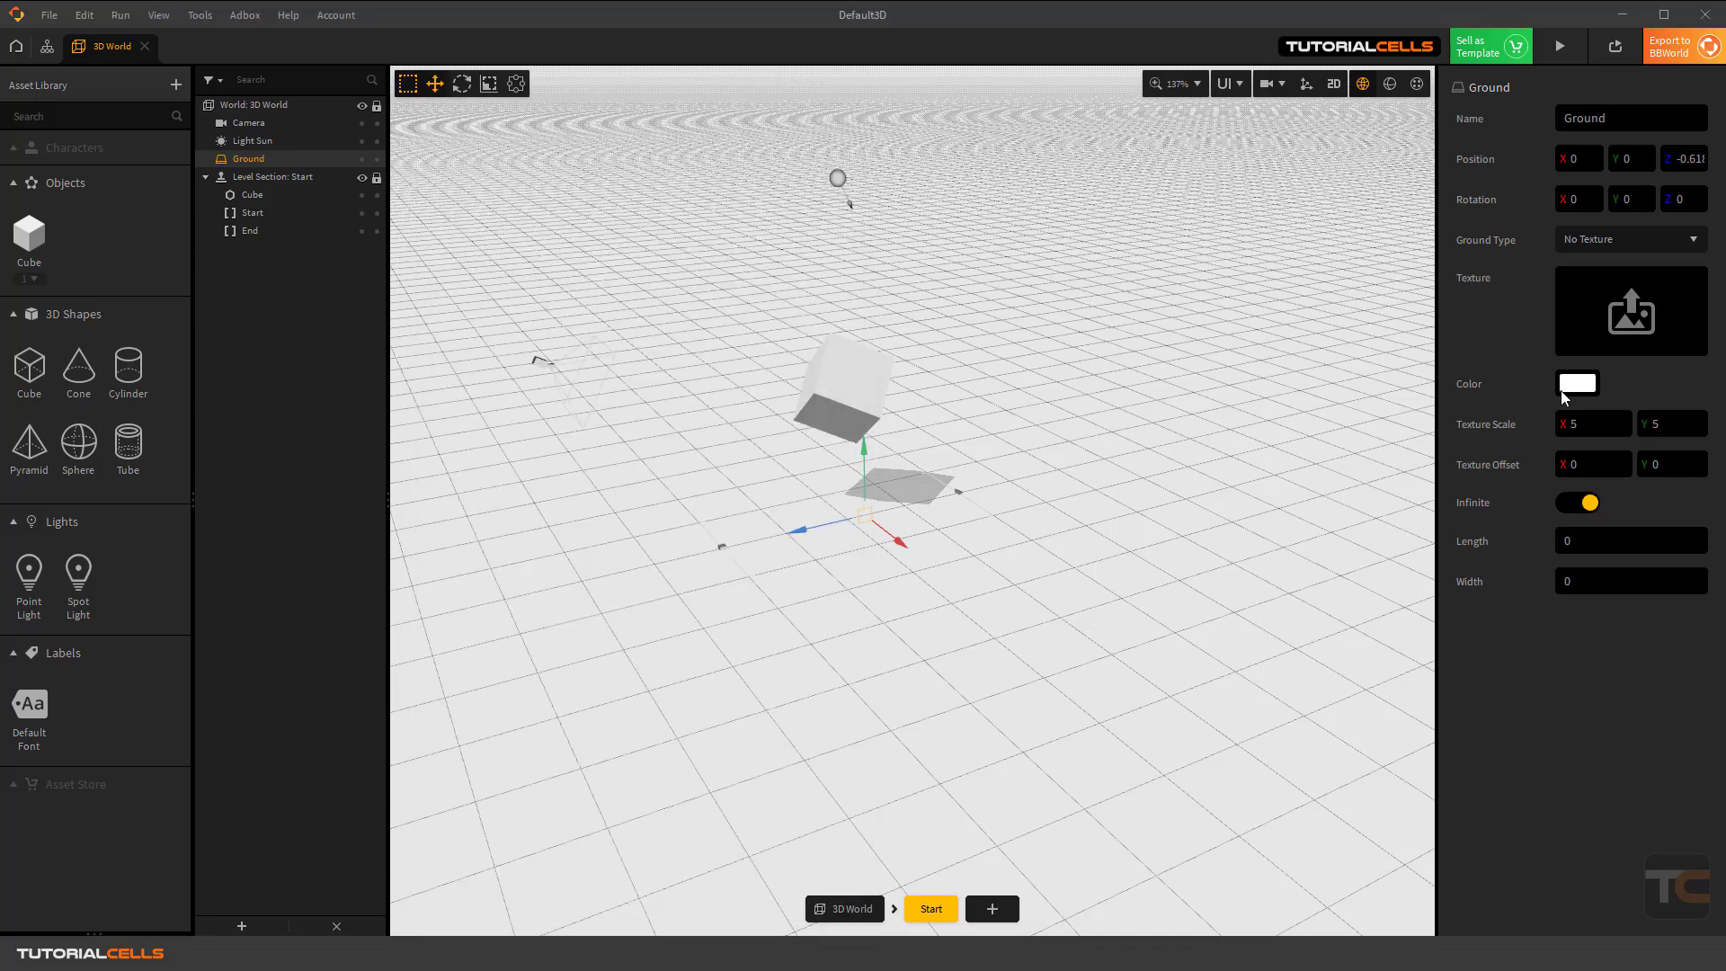
Set the untextured ground's colour to dark gray #4d4d4d (value 77).
{"action": "left_click", "coordinate": [1579, 389]}
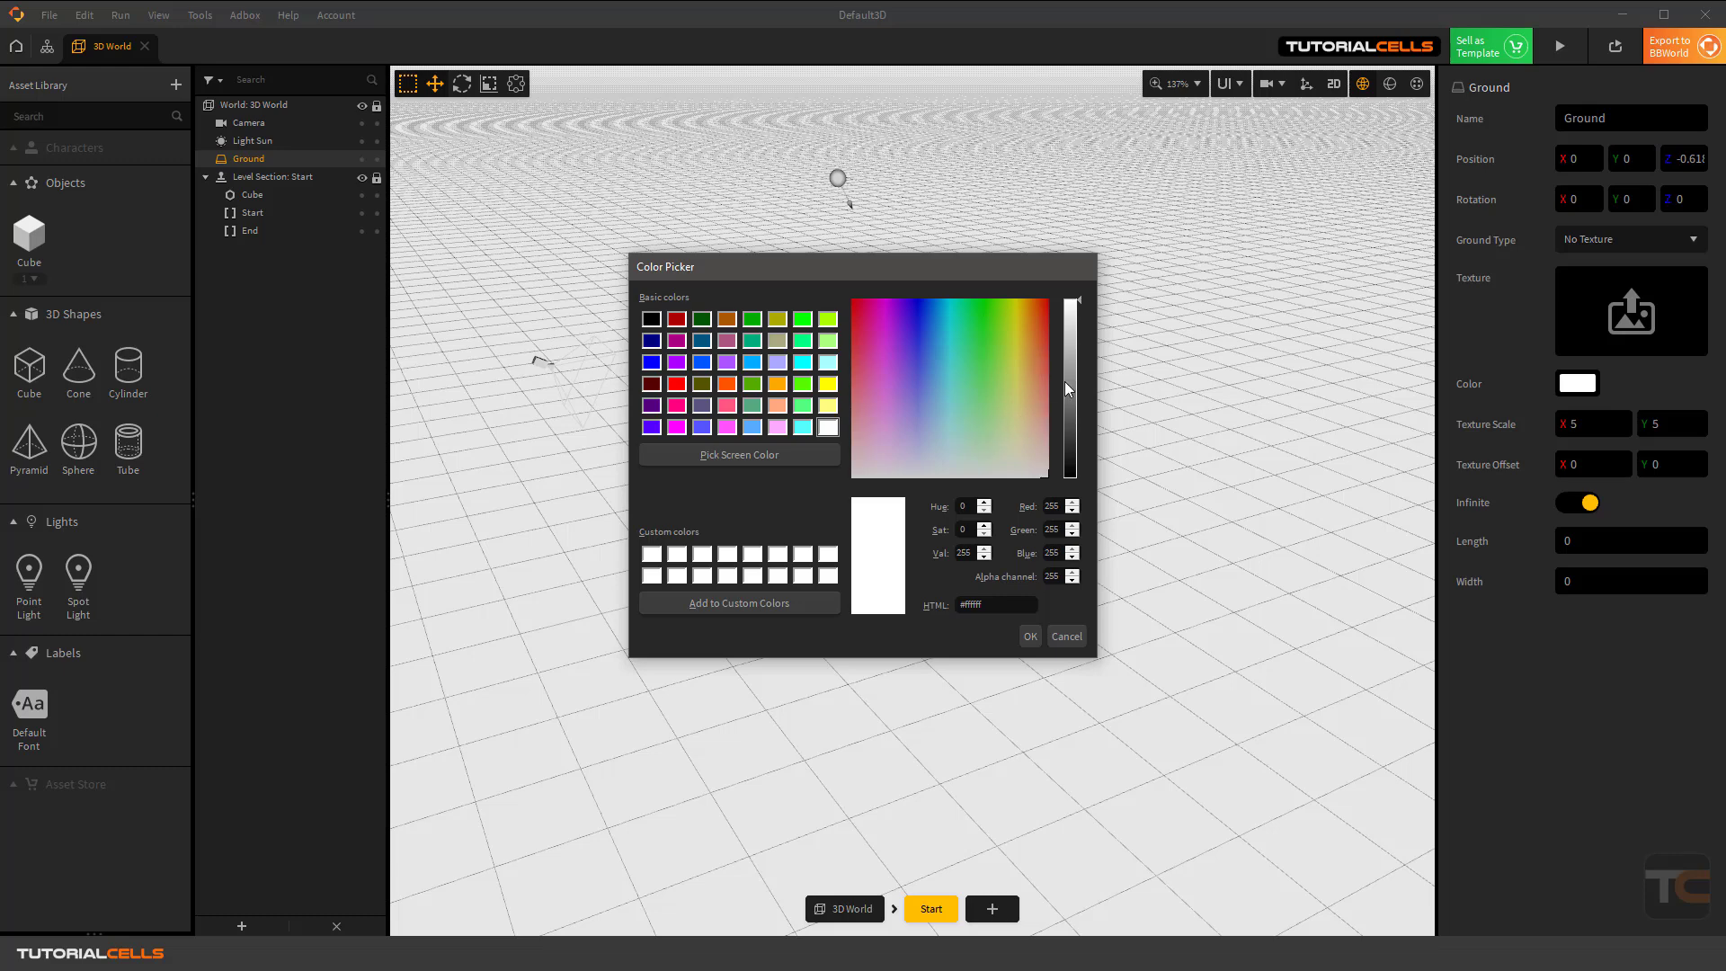
{"action": "left_click_drag", "start_coordinate": [1067, 389], "coordinate": [1068, 423]}
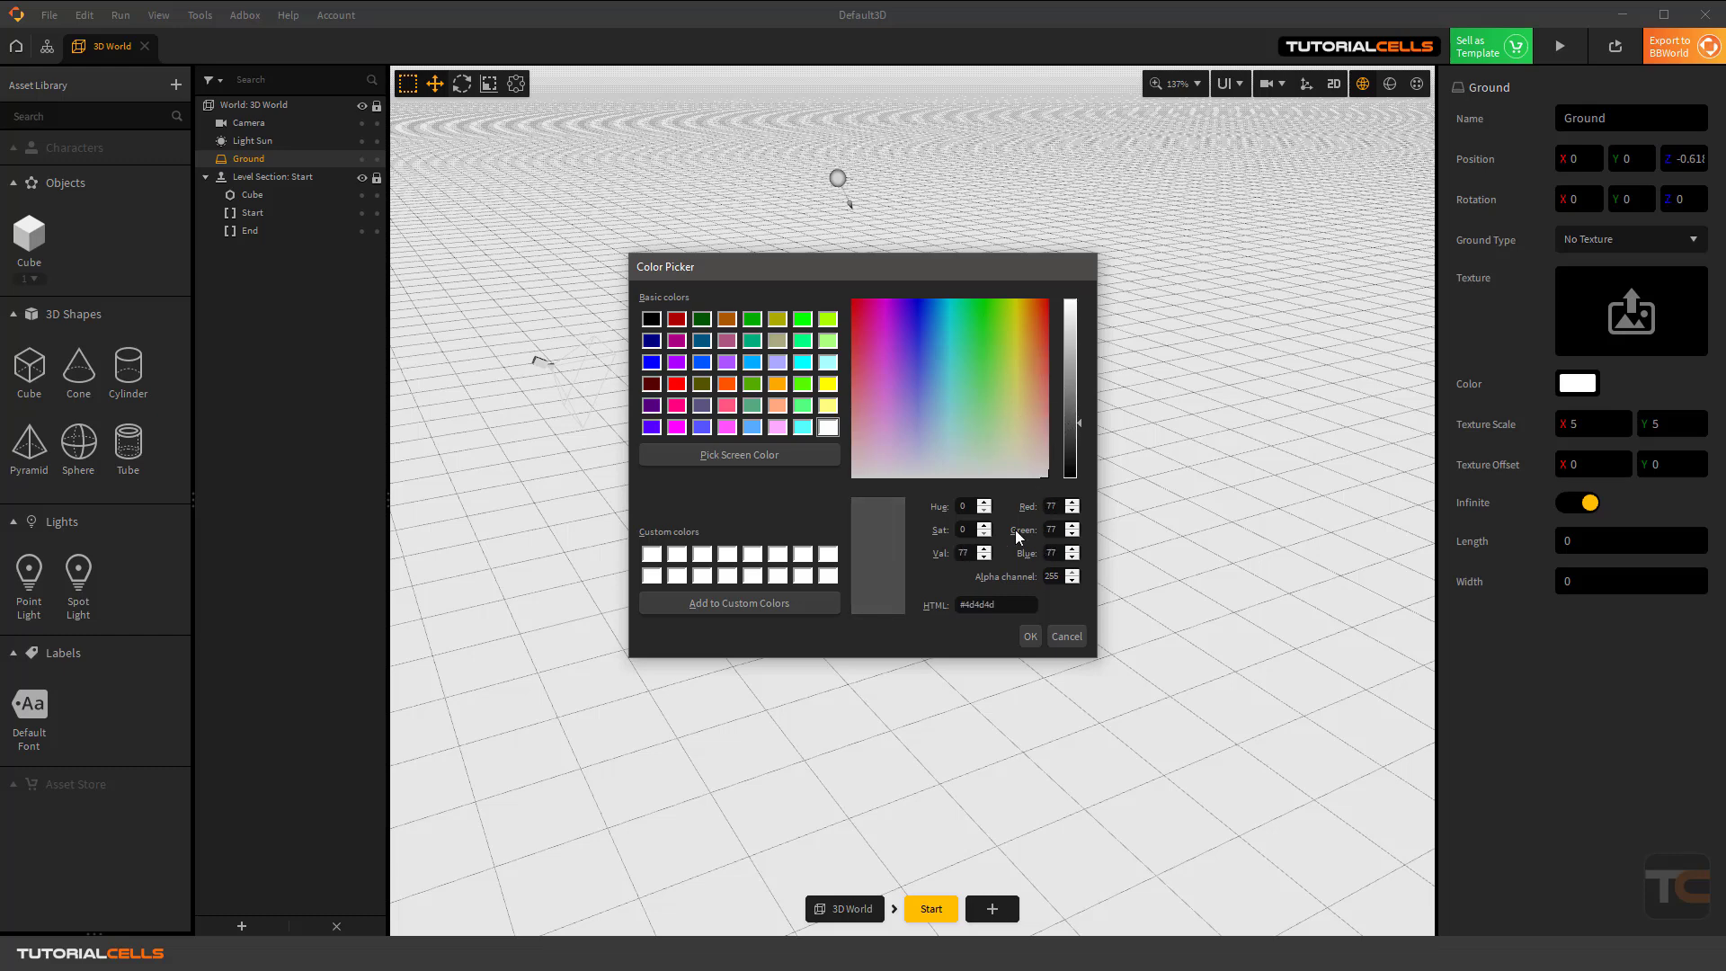
{"action": "left_click", "coordinate": [1027, 635]}
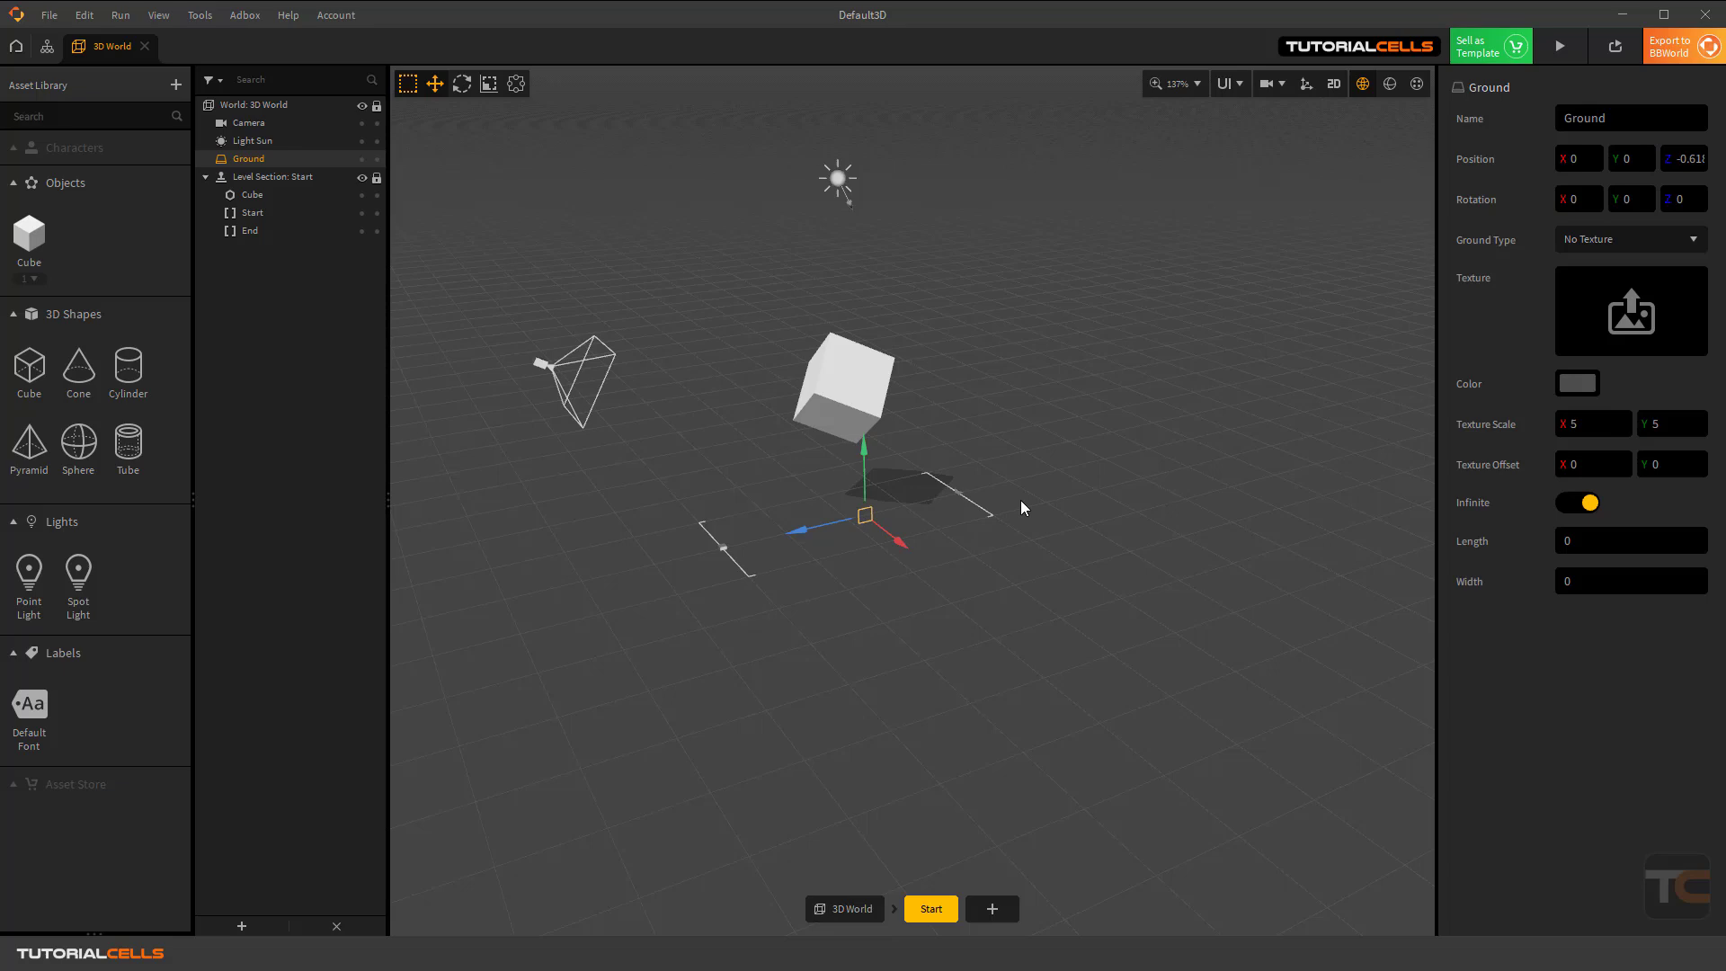
Zoom in and select the ground and the Start marker to inspect their properties.
{"action": "scroll", "coordinate": [846, 561], "scroll_direction": "up", "scroll_amount": 4}
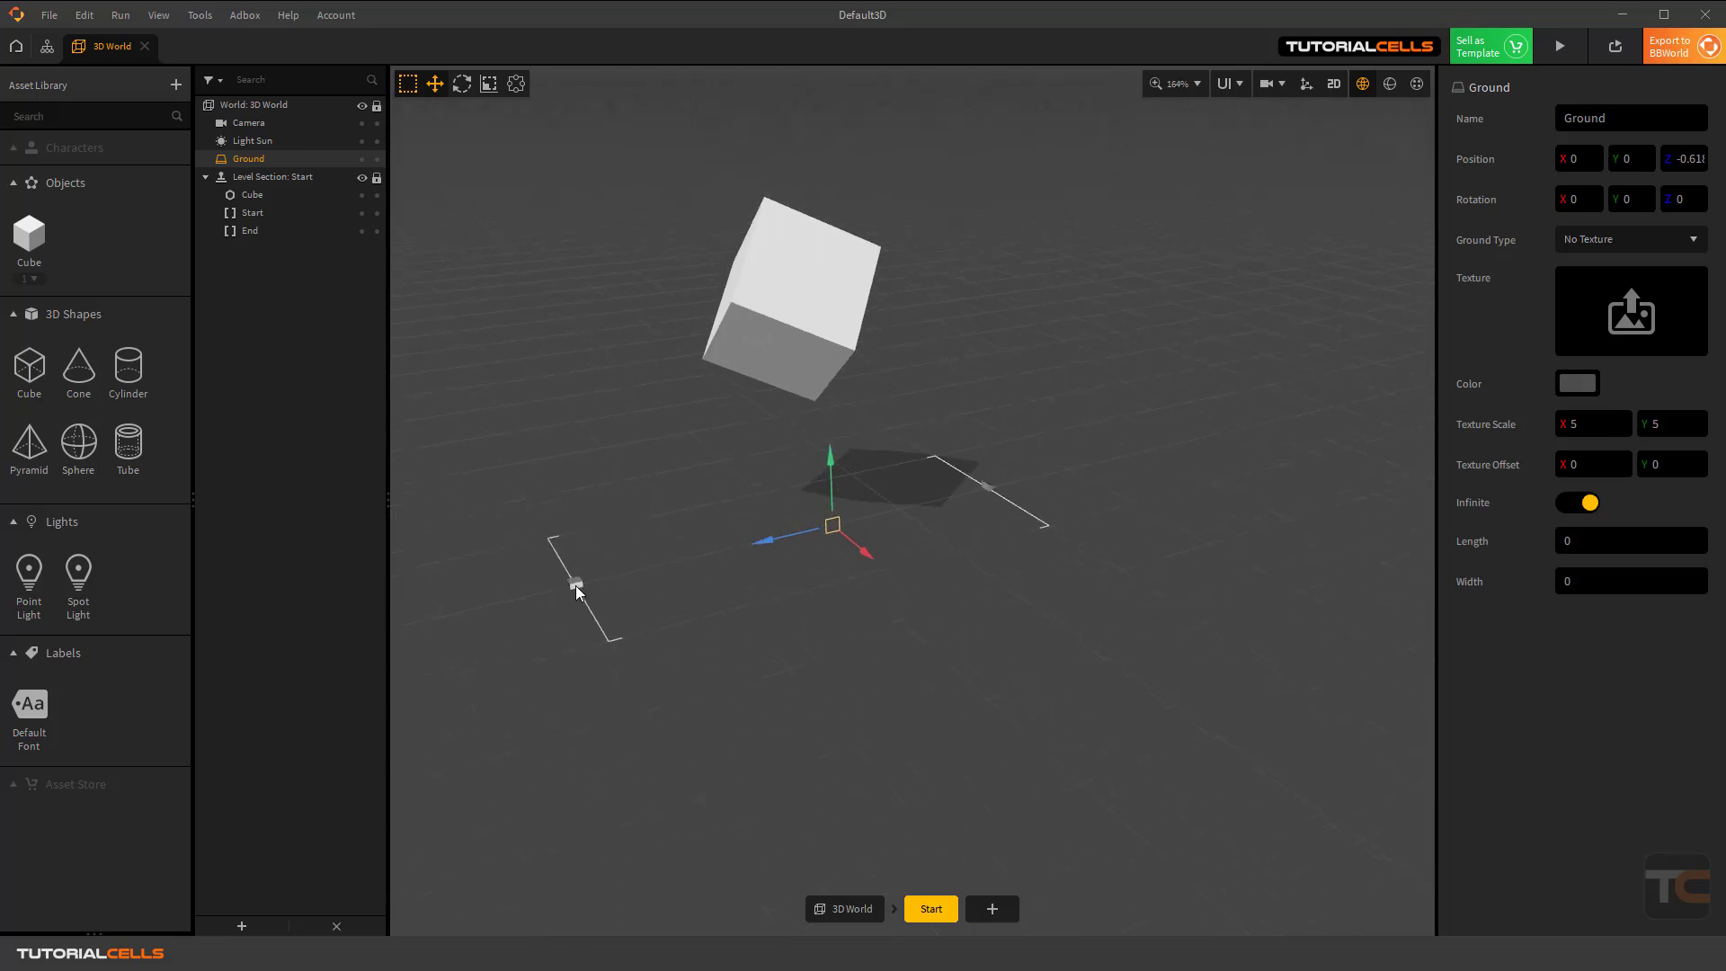
{"action": "left_click", "coordinate": [576, 585]}
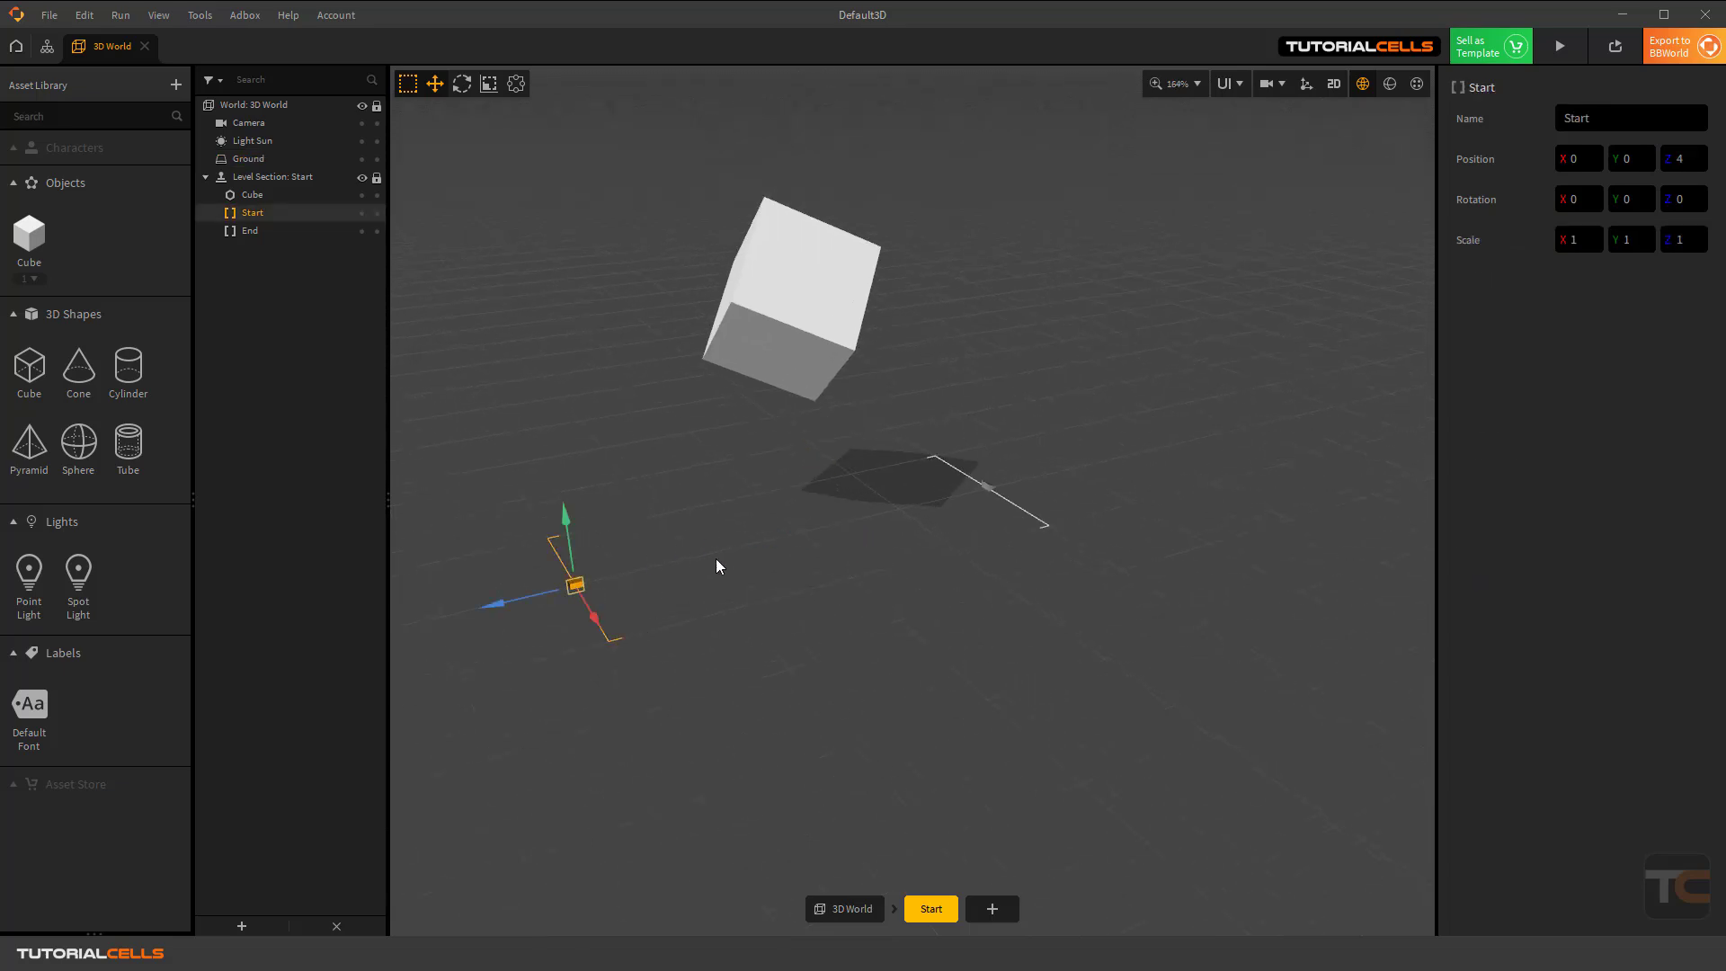
{"action": "left_click", "coordinate": [990, 484]}
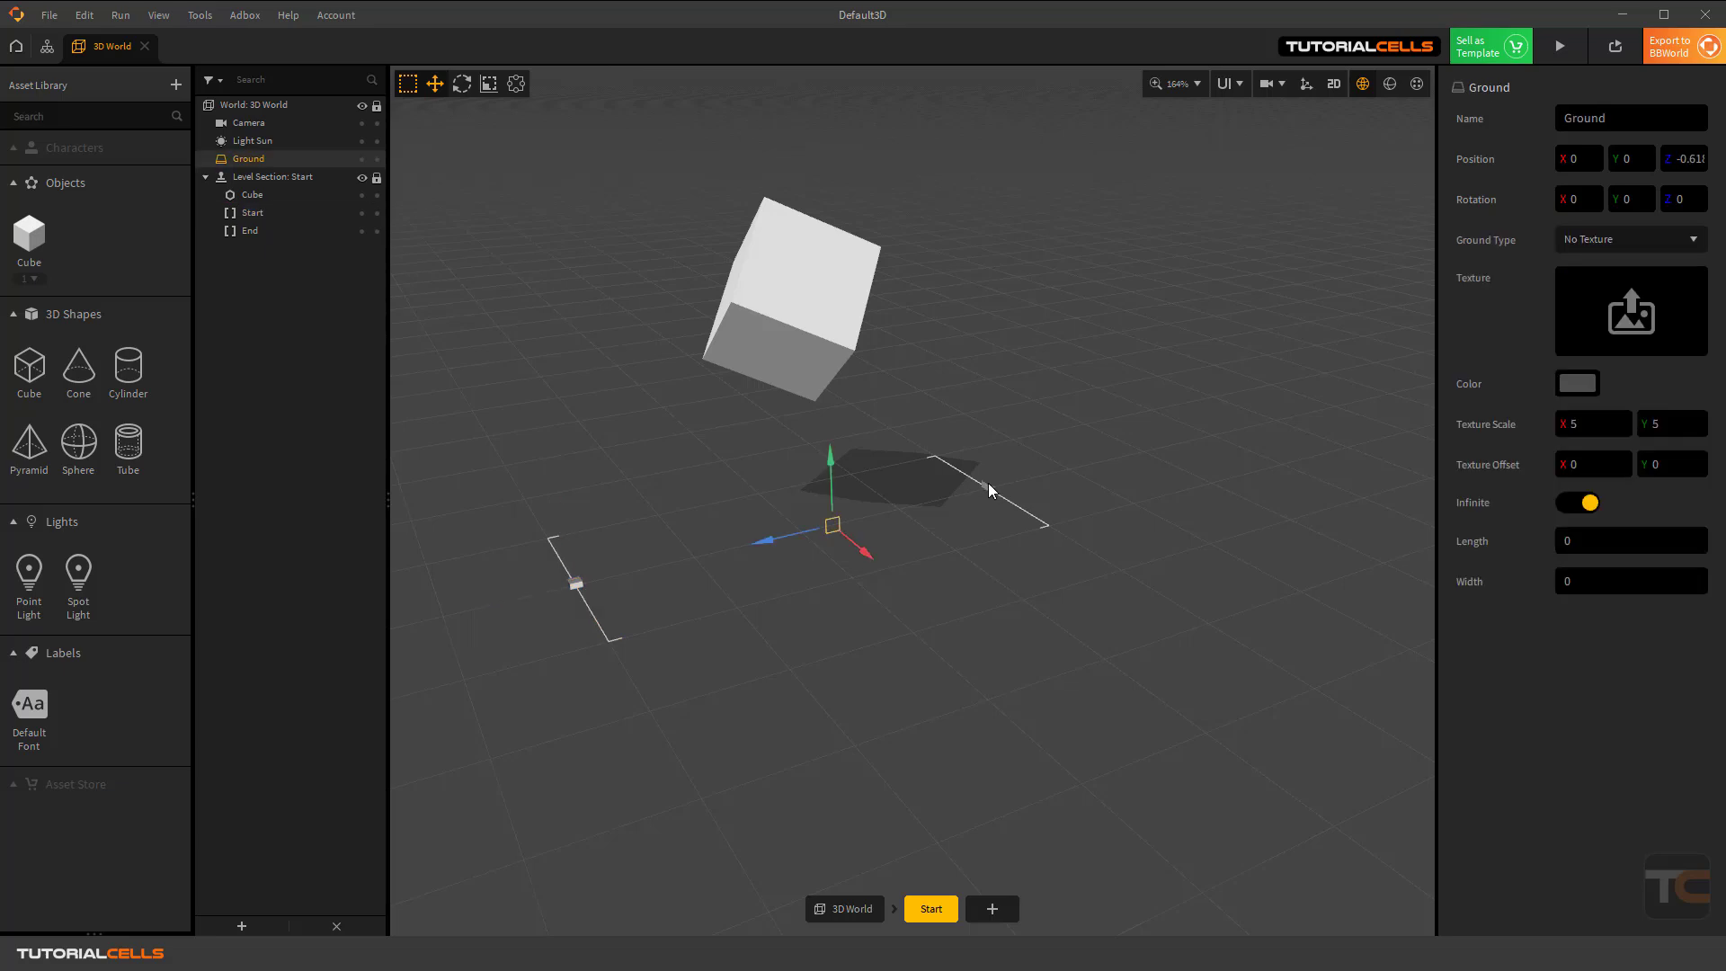
{"action": "left_click", "coordinate": [266, 219]}
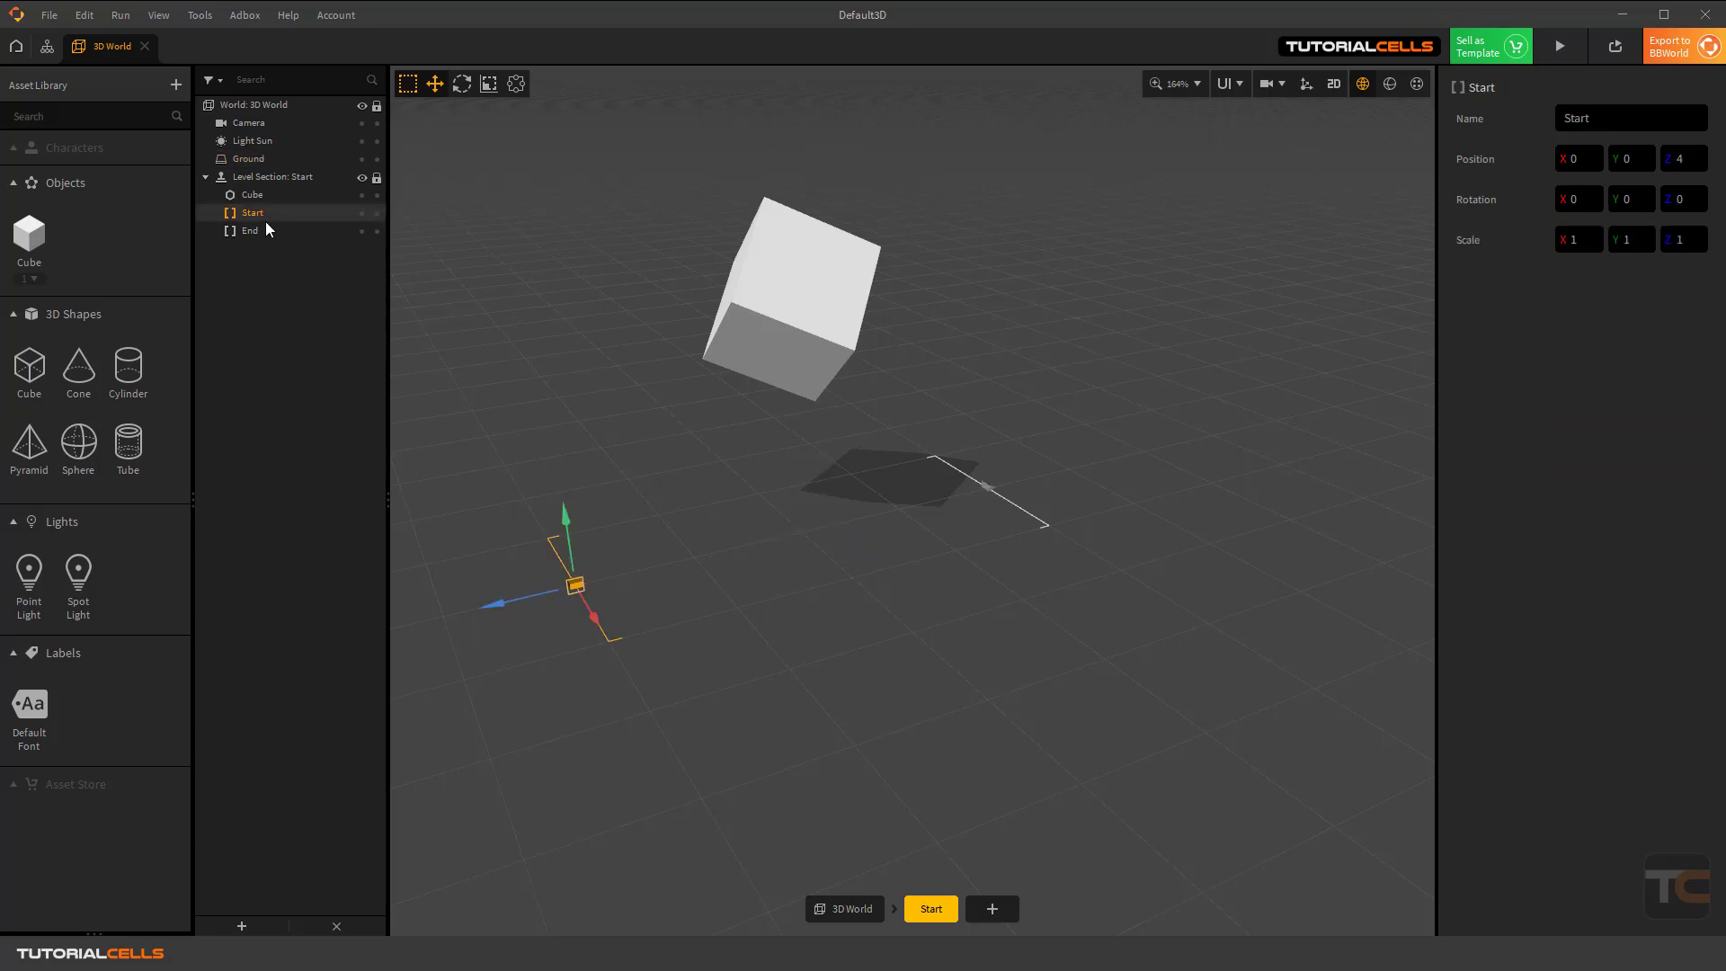
{"action": "left_click", "coordinate": [266, 230]}
{"action": "left_click", "coordinate": [266, 213]}
Select the End marker and drag it along its Z axis to about -16.2.
{"action": "mouse_move", "coordinate": [266, 213]}
{"action": "left_click", "coordinate": [252, 230]}
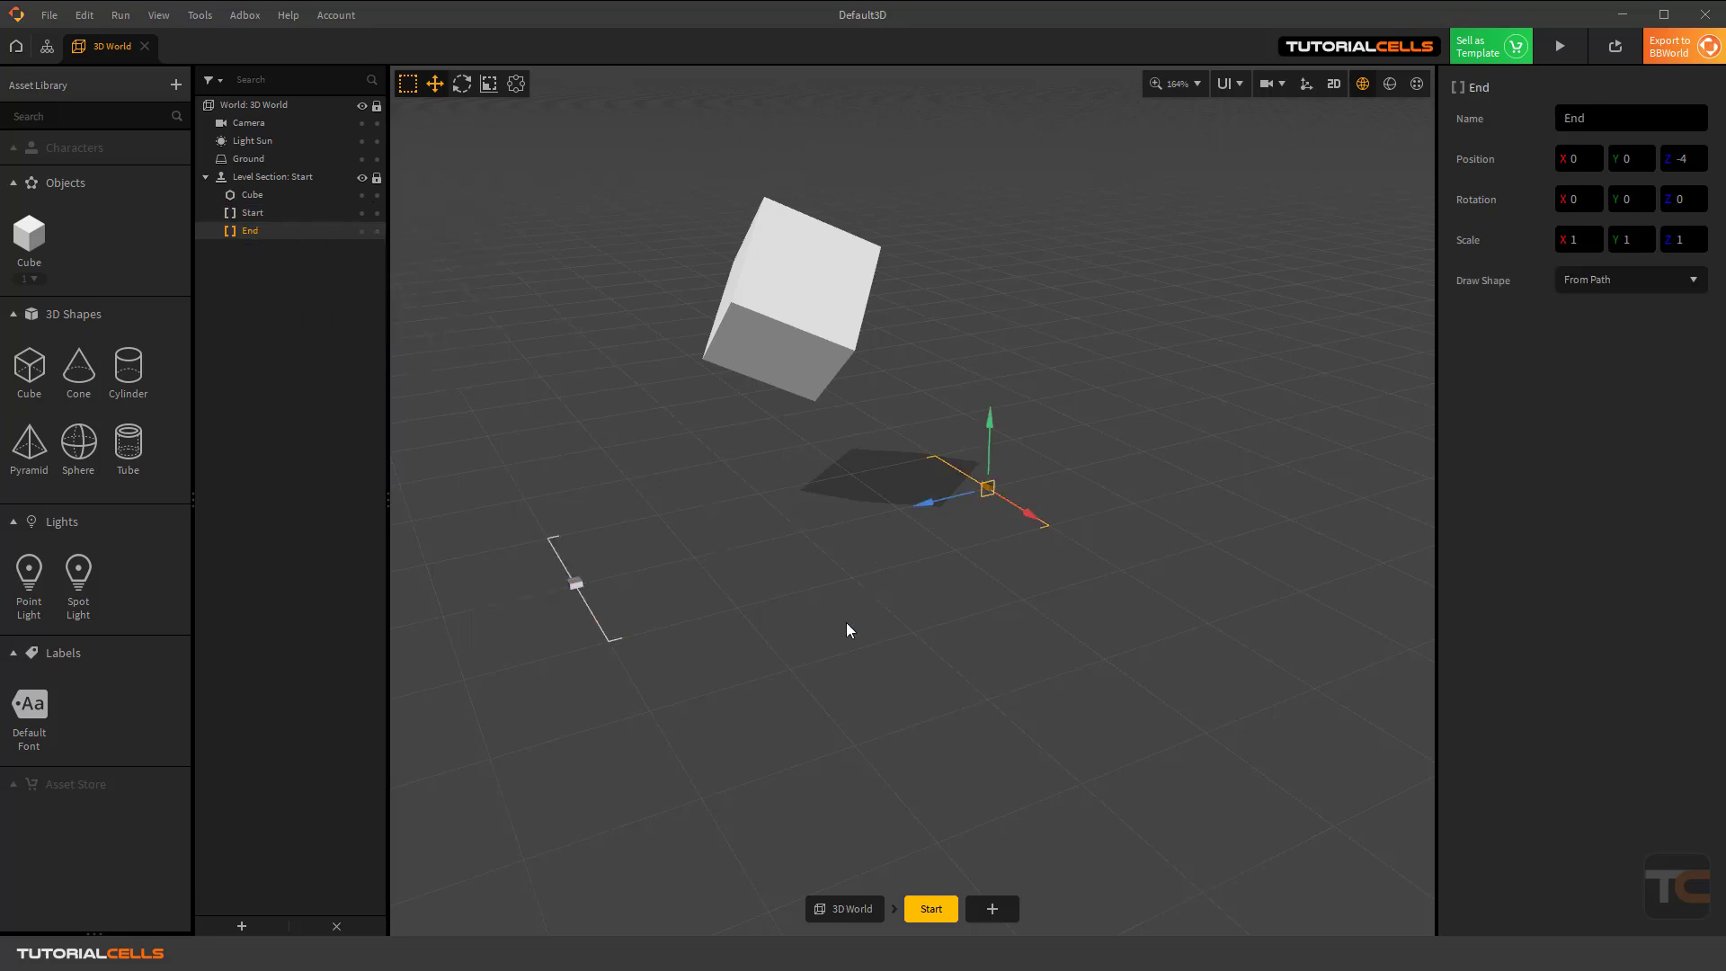
{"action": "mouse_move", "coordinate": [910, 511]}
{"action": "left_mouse_down"}
{"action": "mouse_move", "coordinate": [1129, 465]}
{"action": "mouse_move", "coordinate": [844, 559]}
{"action": "mouse_move", "coordinate": [1251, 392]}
{"action": "left_mouse_up"}
{"action": "scroll", "coordinate": [1251, 392], "scroll_direction": "down", "scroll_amount": 2}
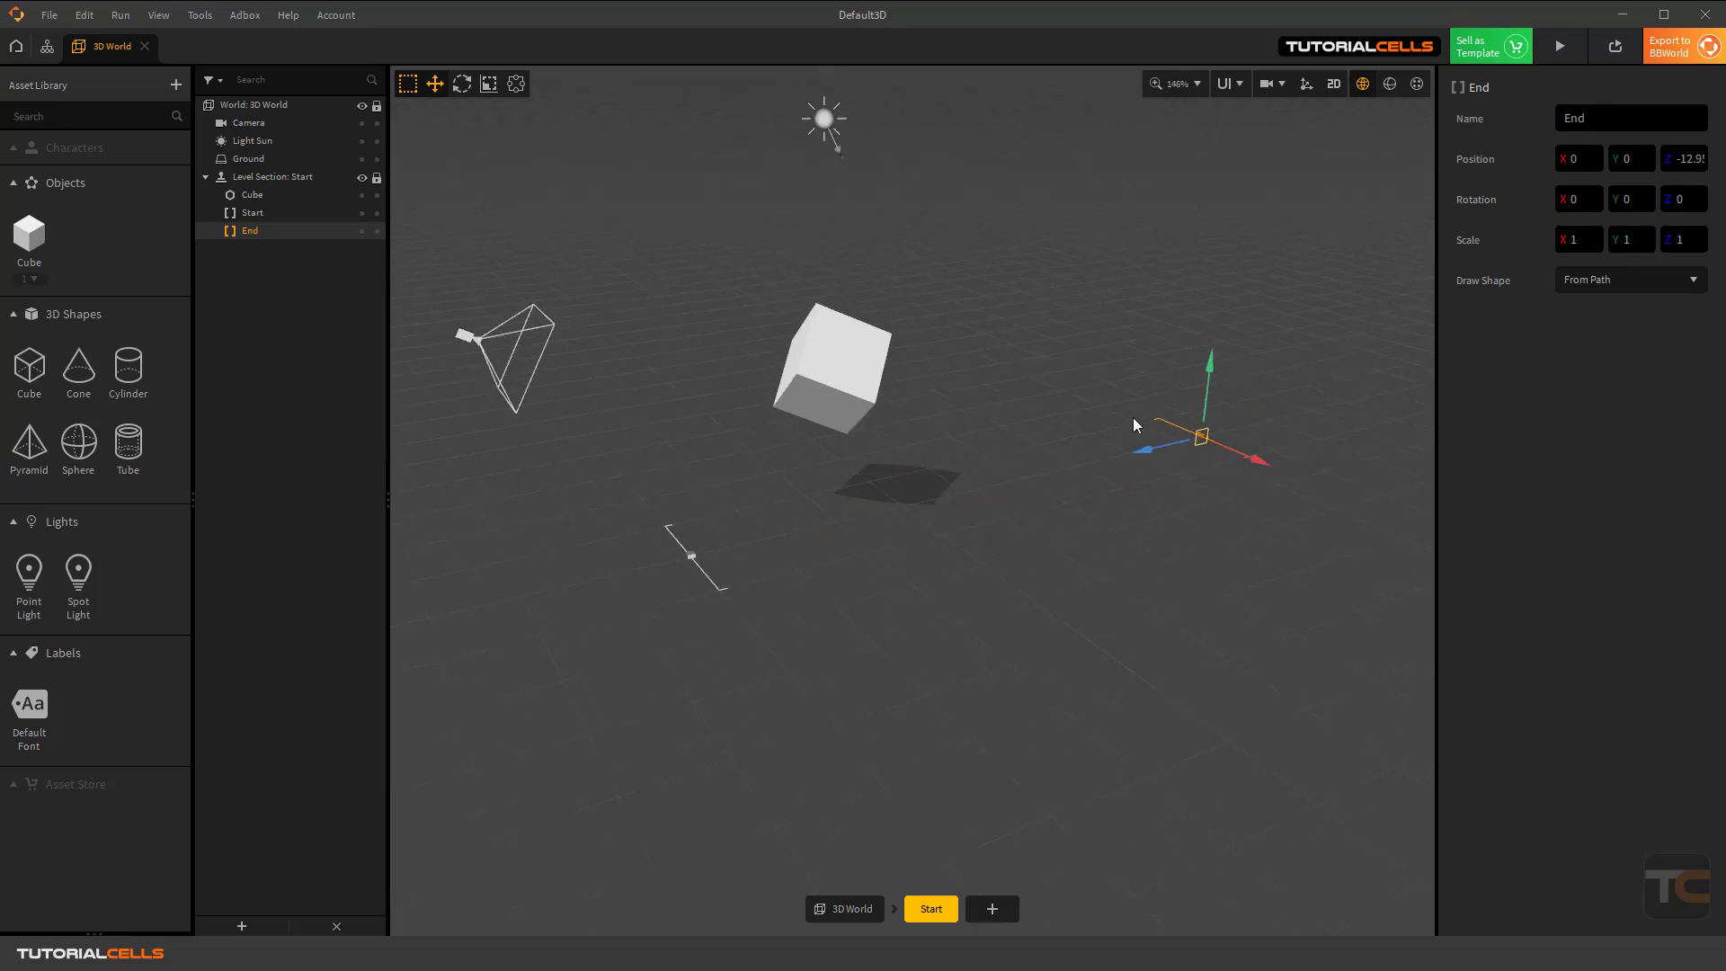
{"action": "left_click_drag", "start_coordinate": [1183, 445], "coordinate": [1195, 442]}
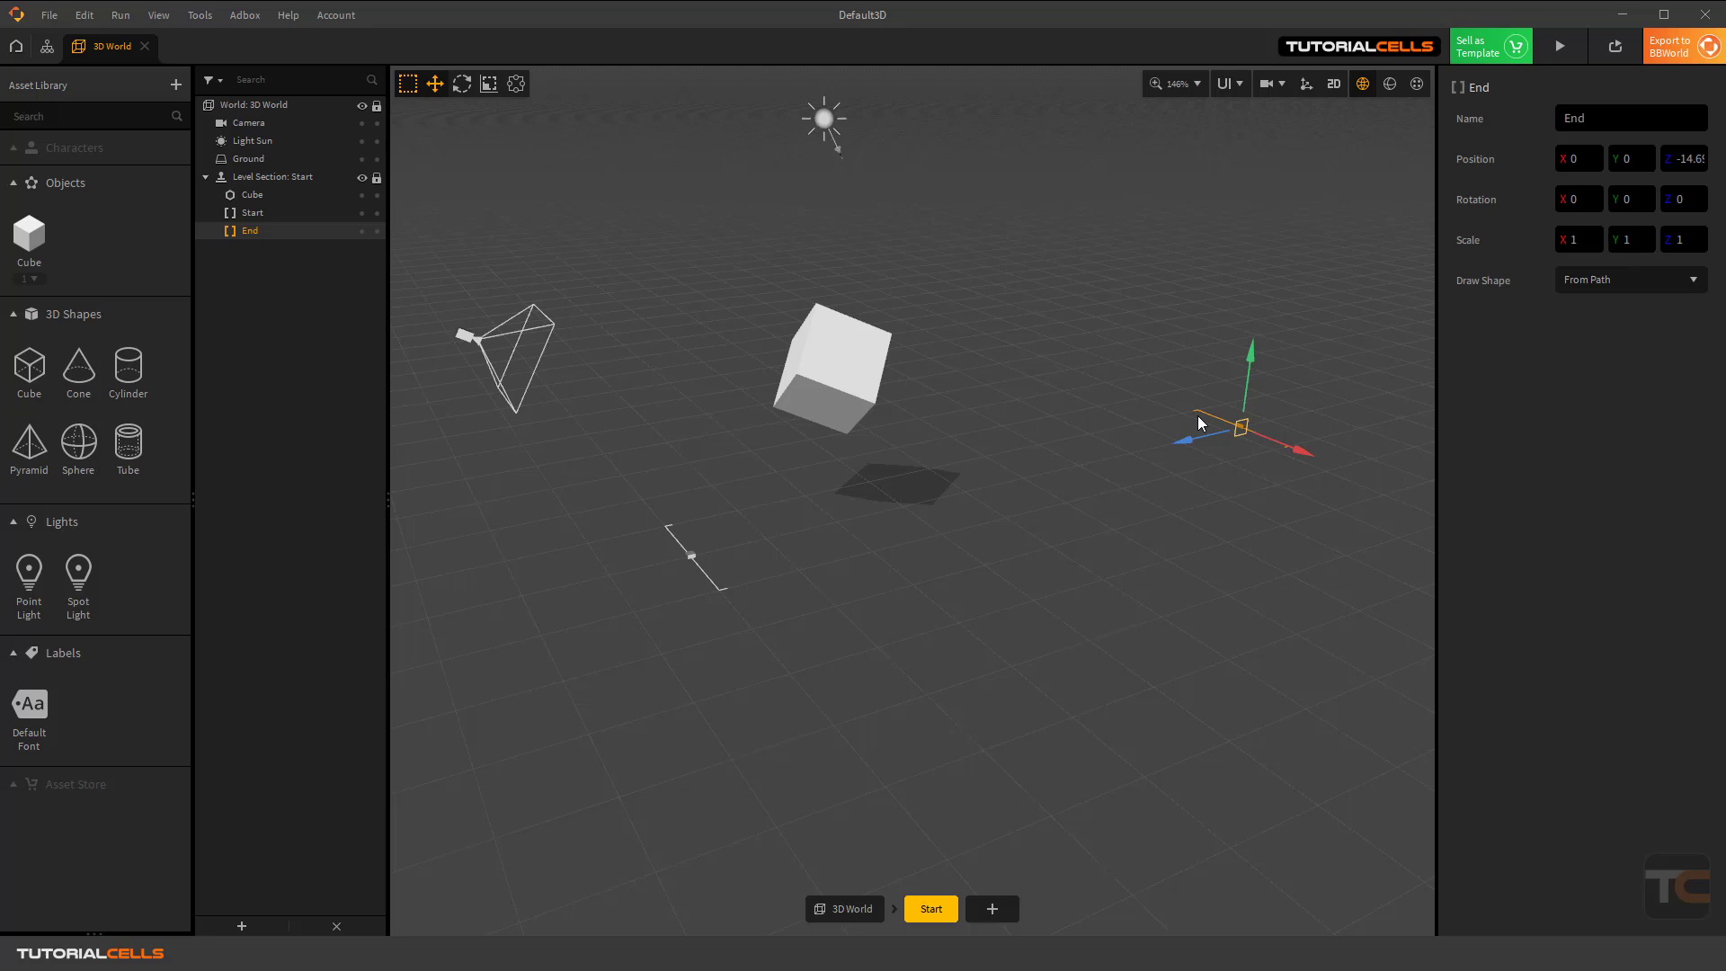
{"action": "left_click_drag", "start_coordinate": [1202, 424], "coordinate": [1352, 551]}
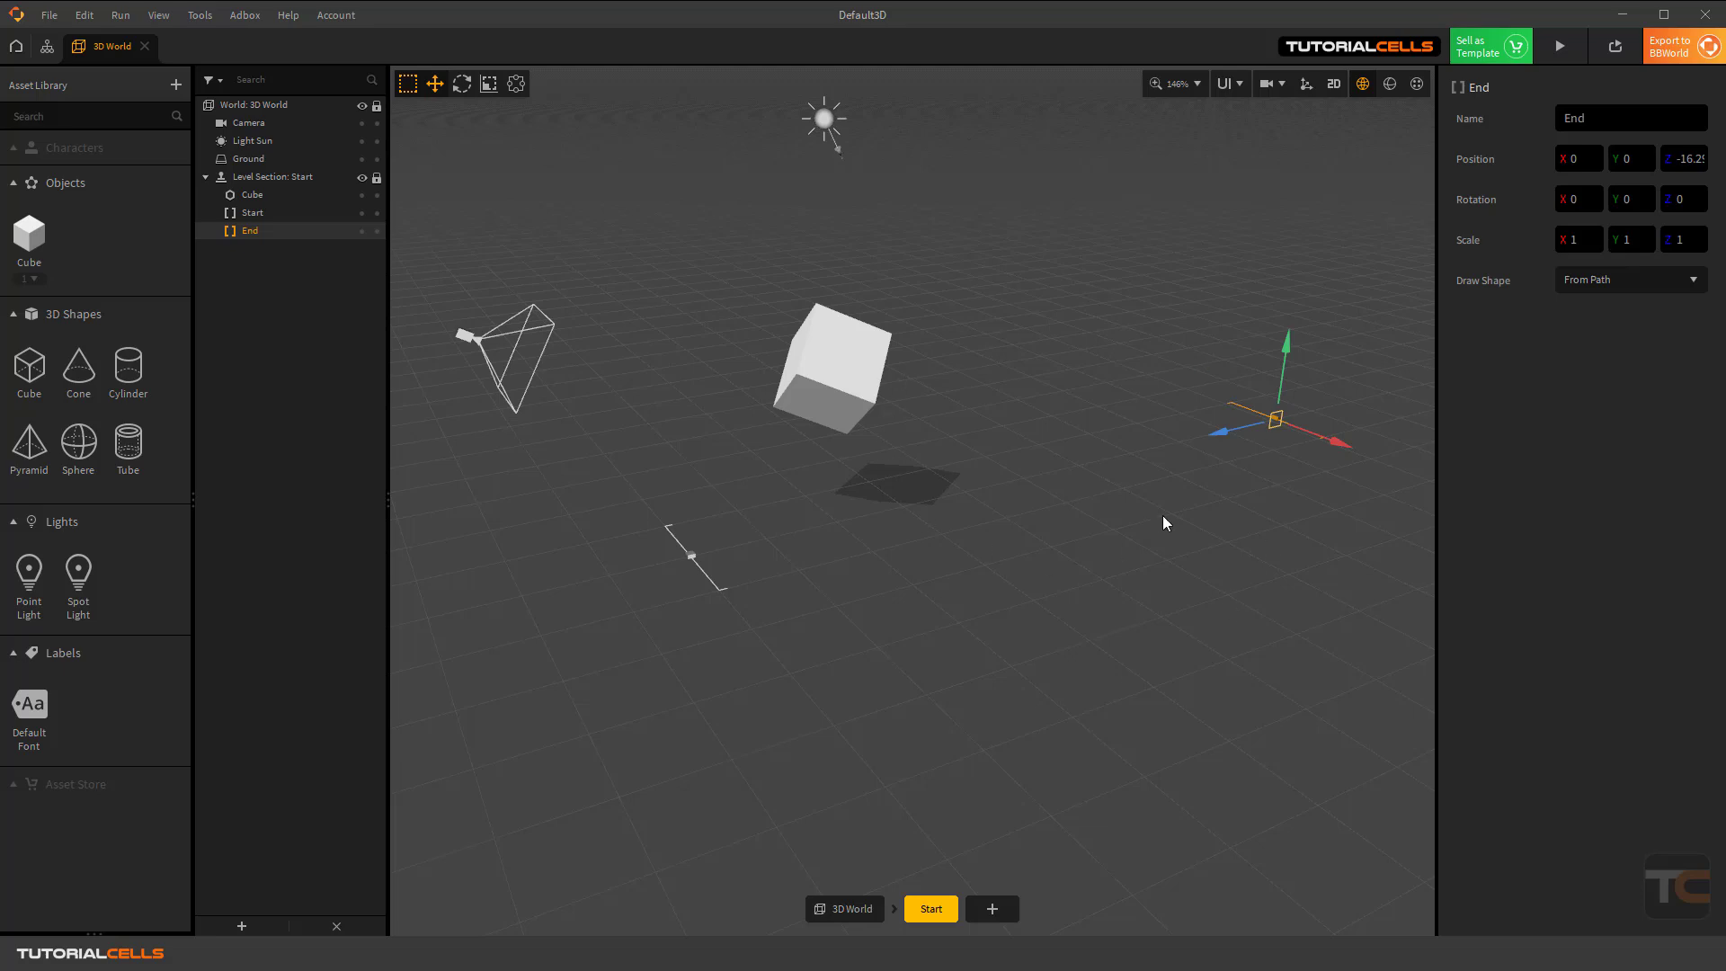
Add a level section 1 after Start, then delete it again.
{"action": "left_click", "coordinate": [993, 910]}
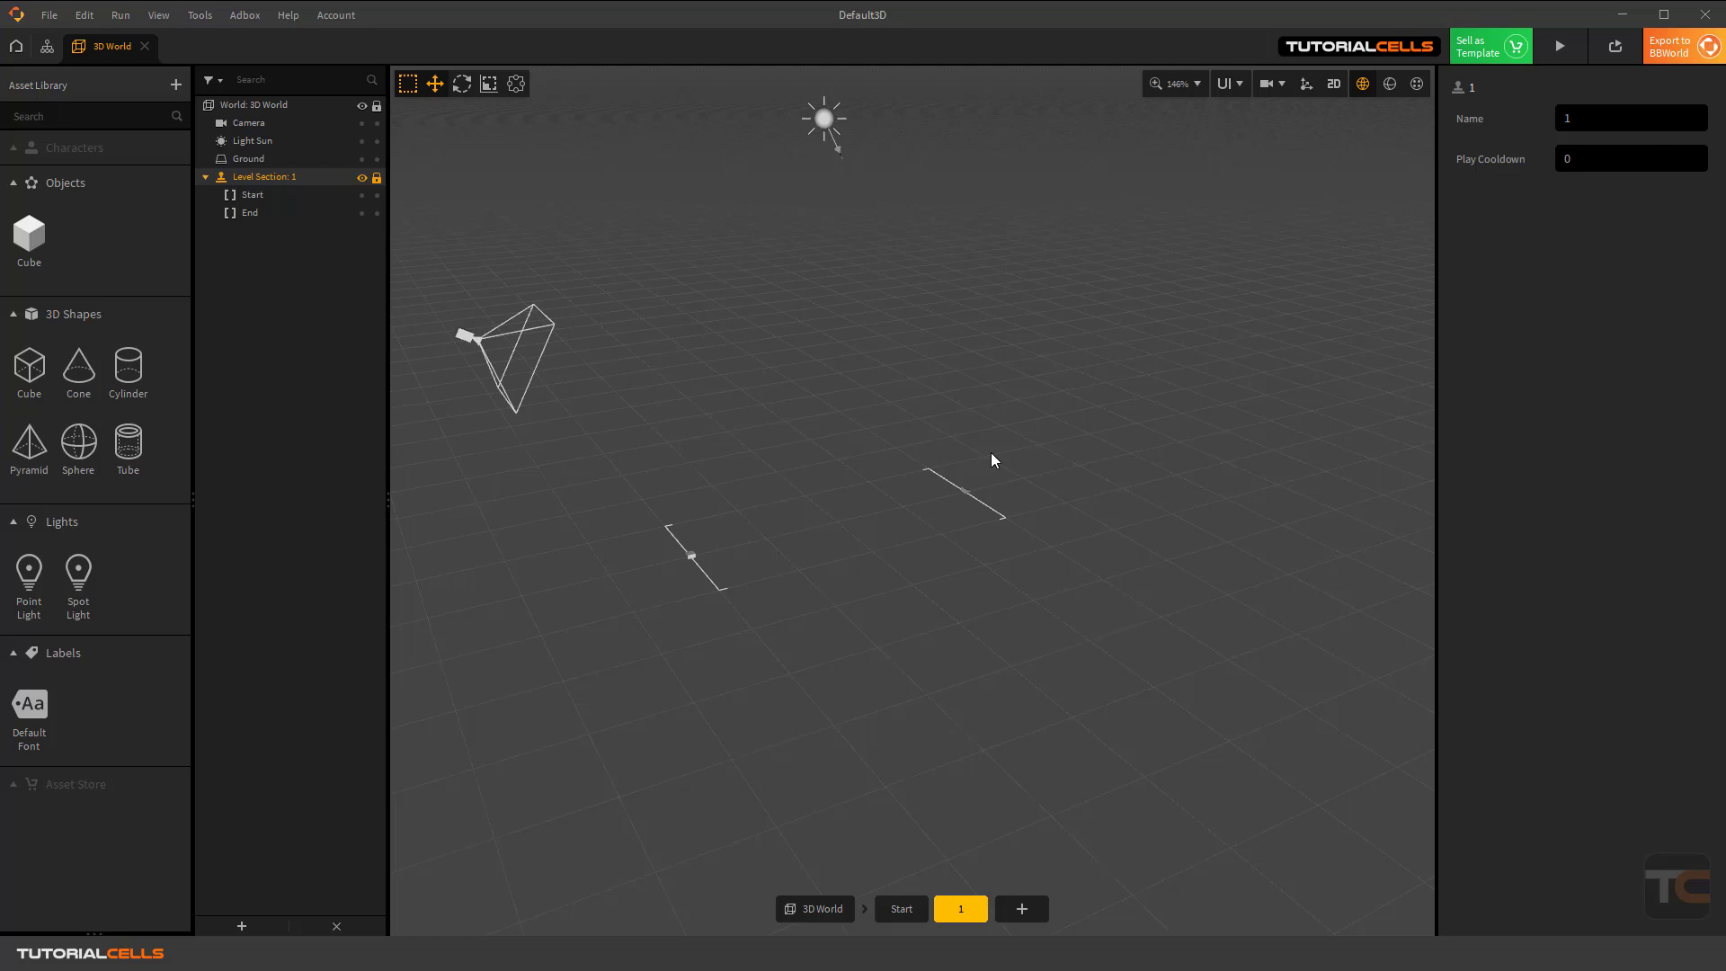
{"action": "left_click", "coordinate": [899, 909]}
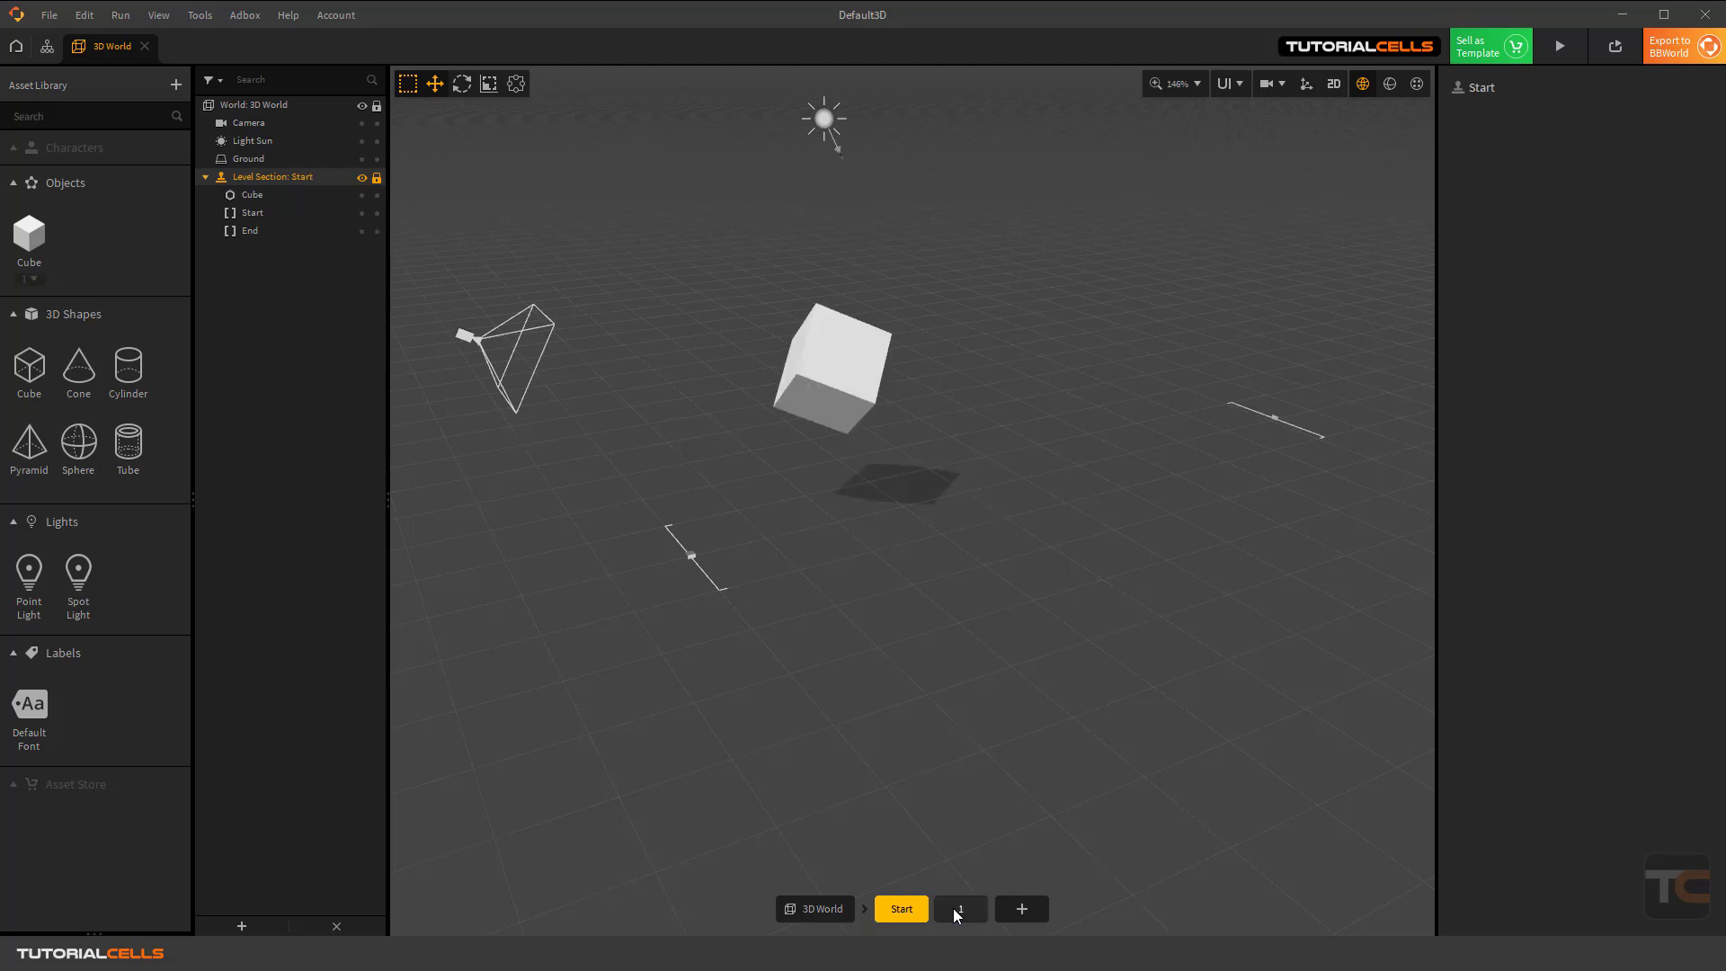
{"action": "left_click", "coordinate": [957, 910]}
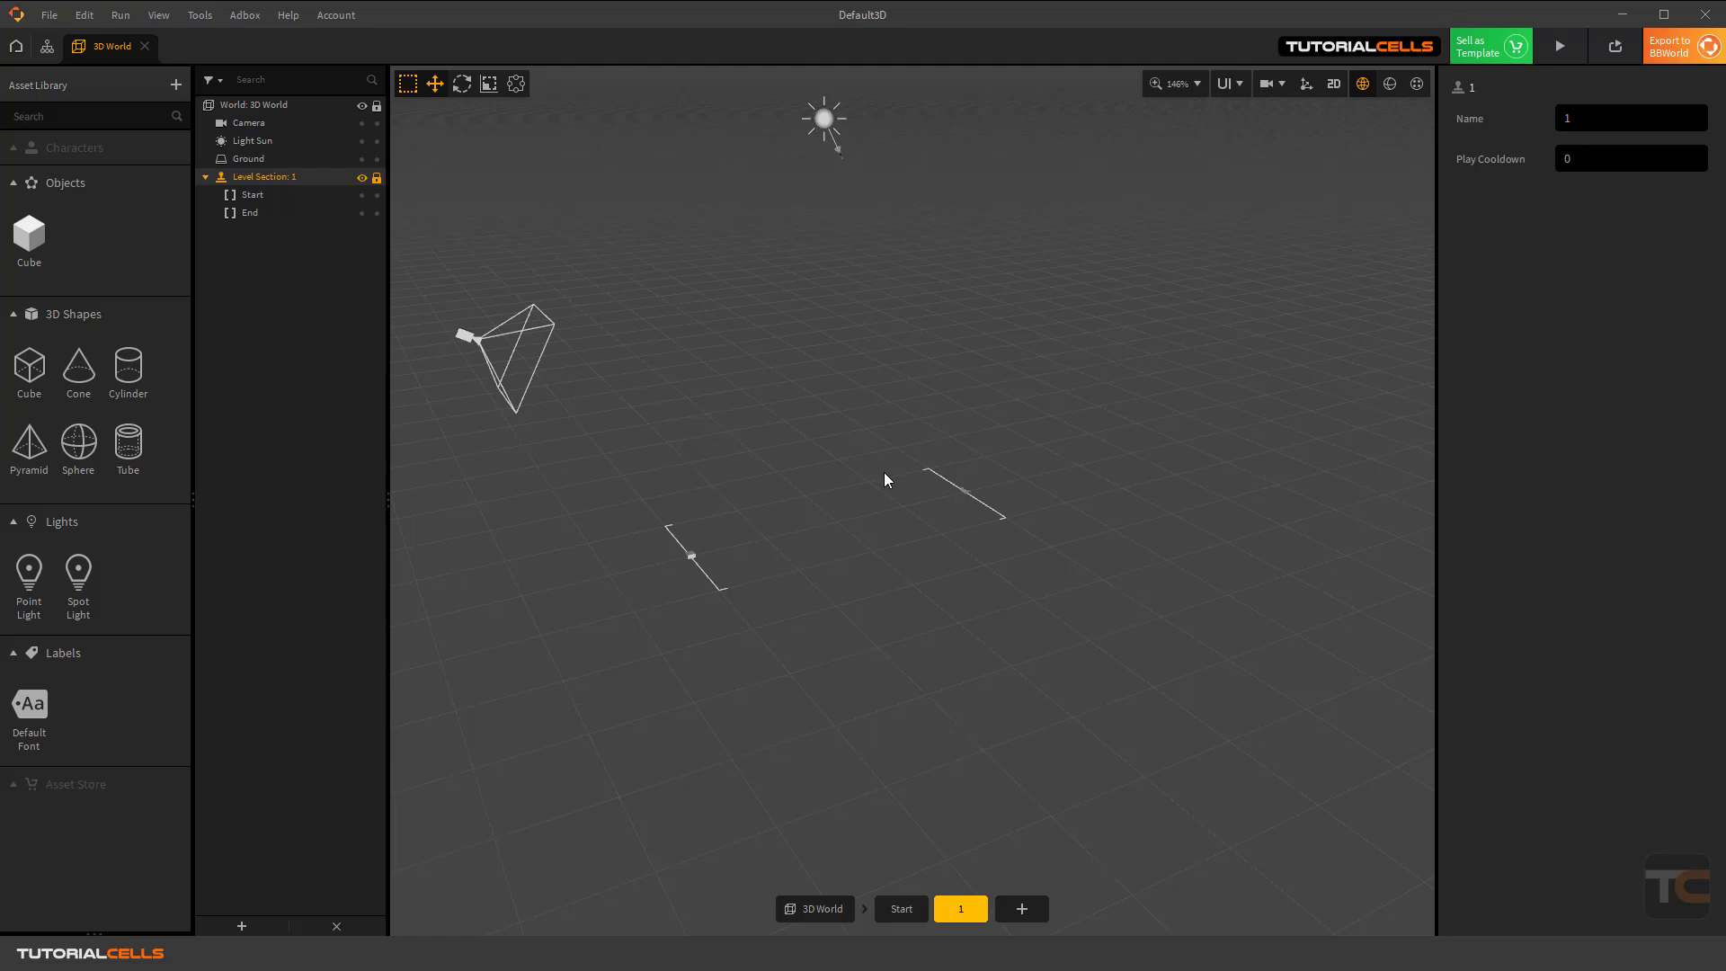
{"action": "right_click", "coordinate": [973, 917]}
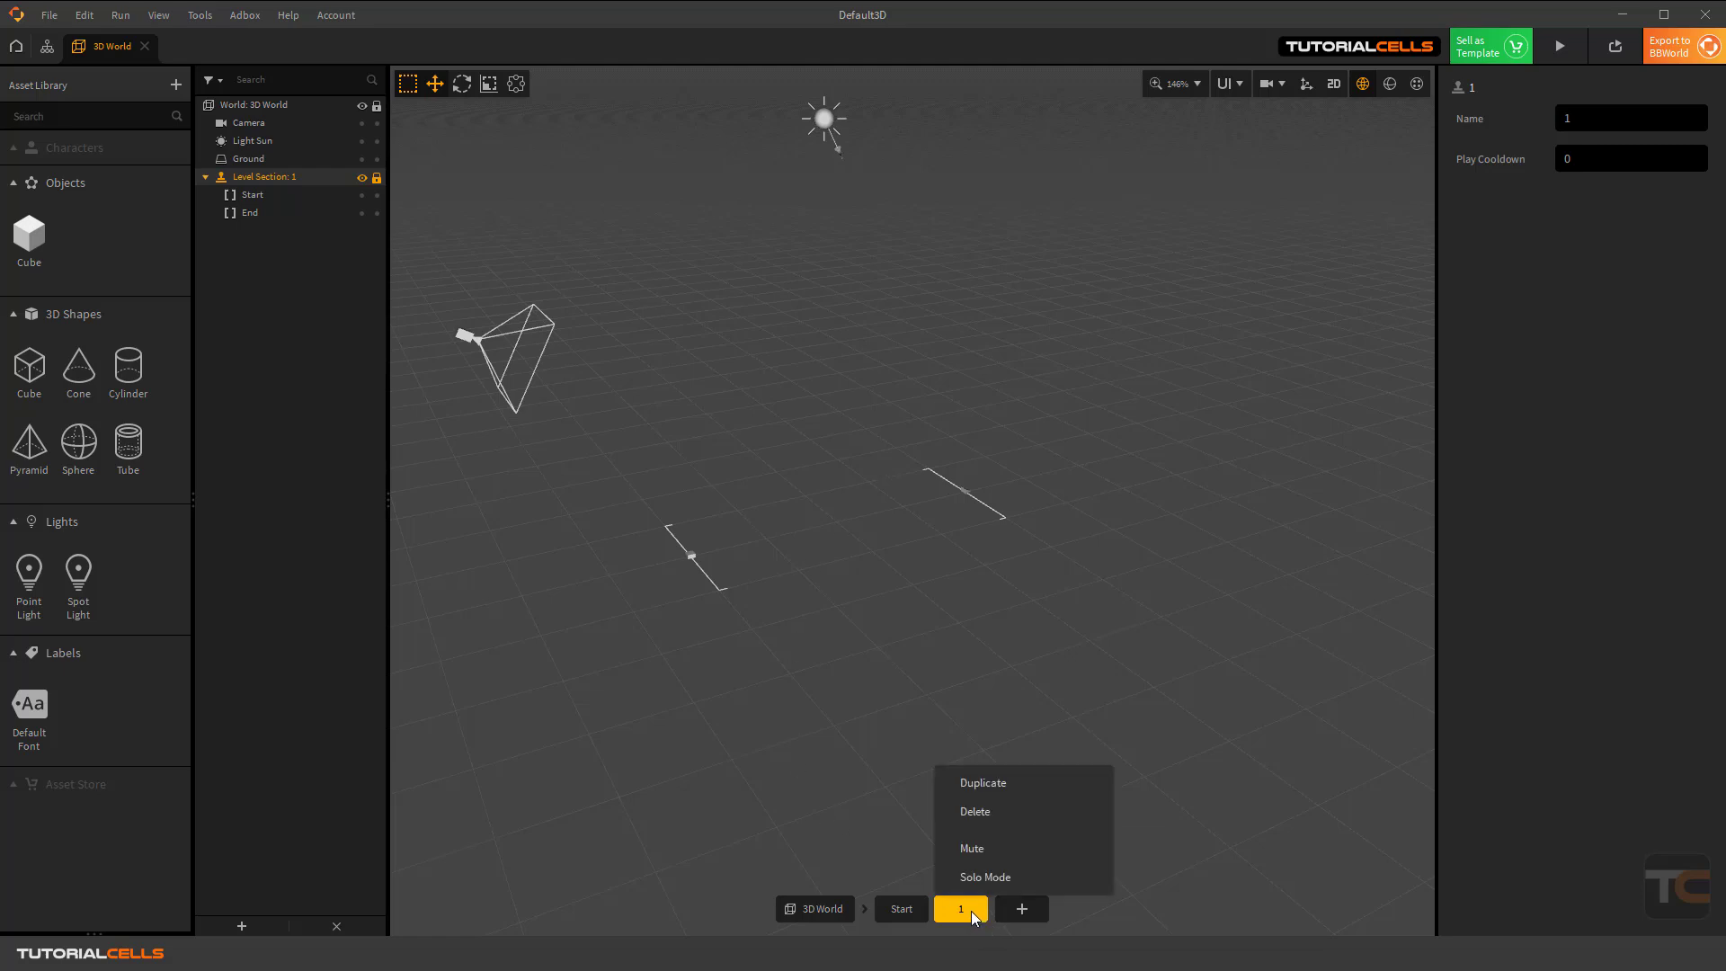
{"action": "left_click", "coordinate": [984, 814]}
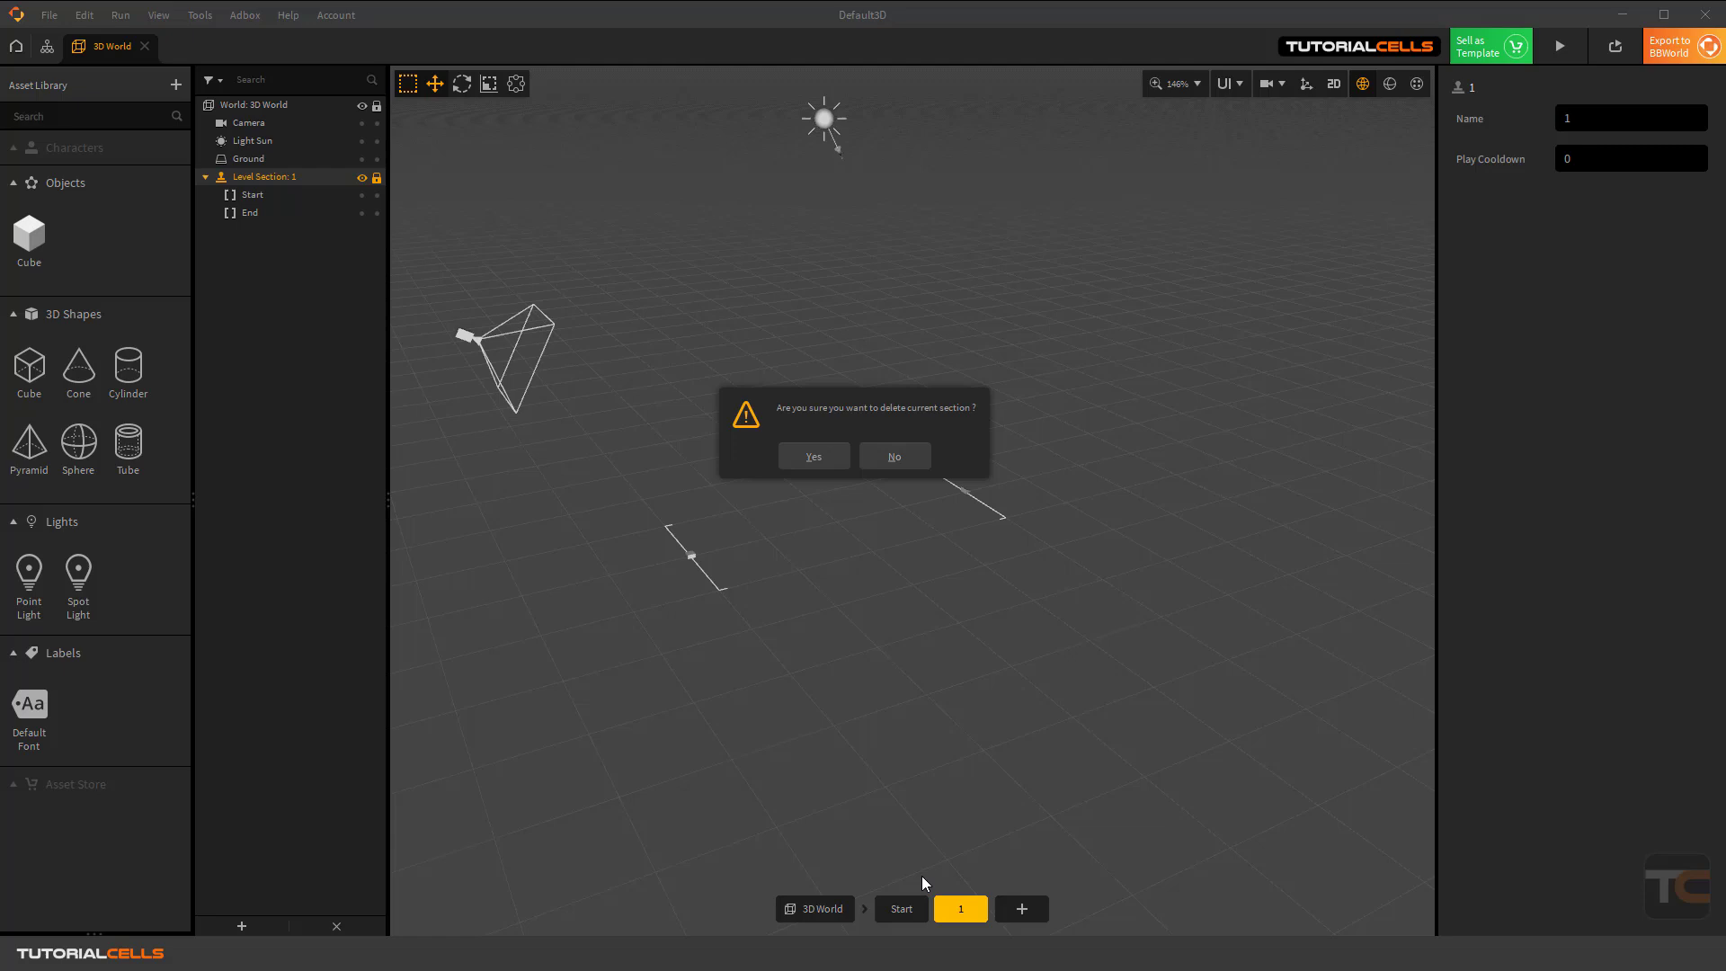
{"action": "left_click", "coordinate": [814, 456]}
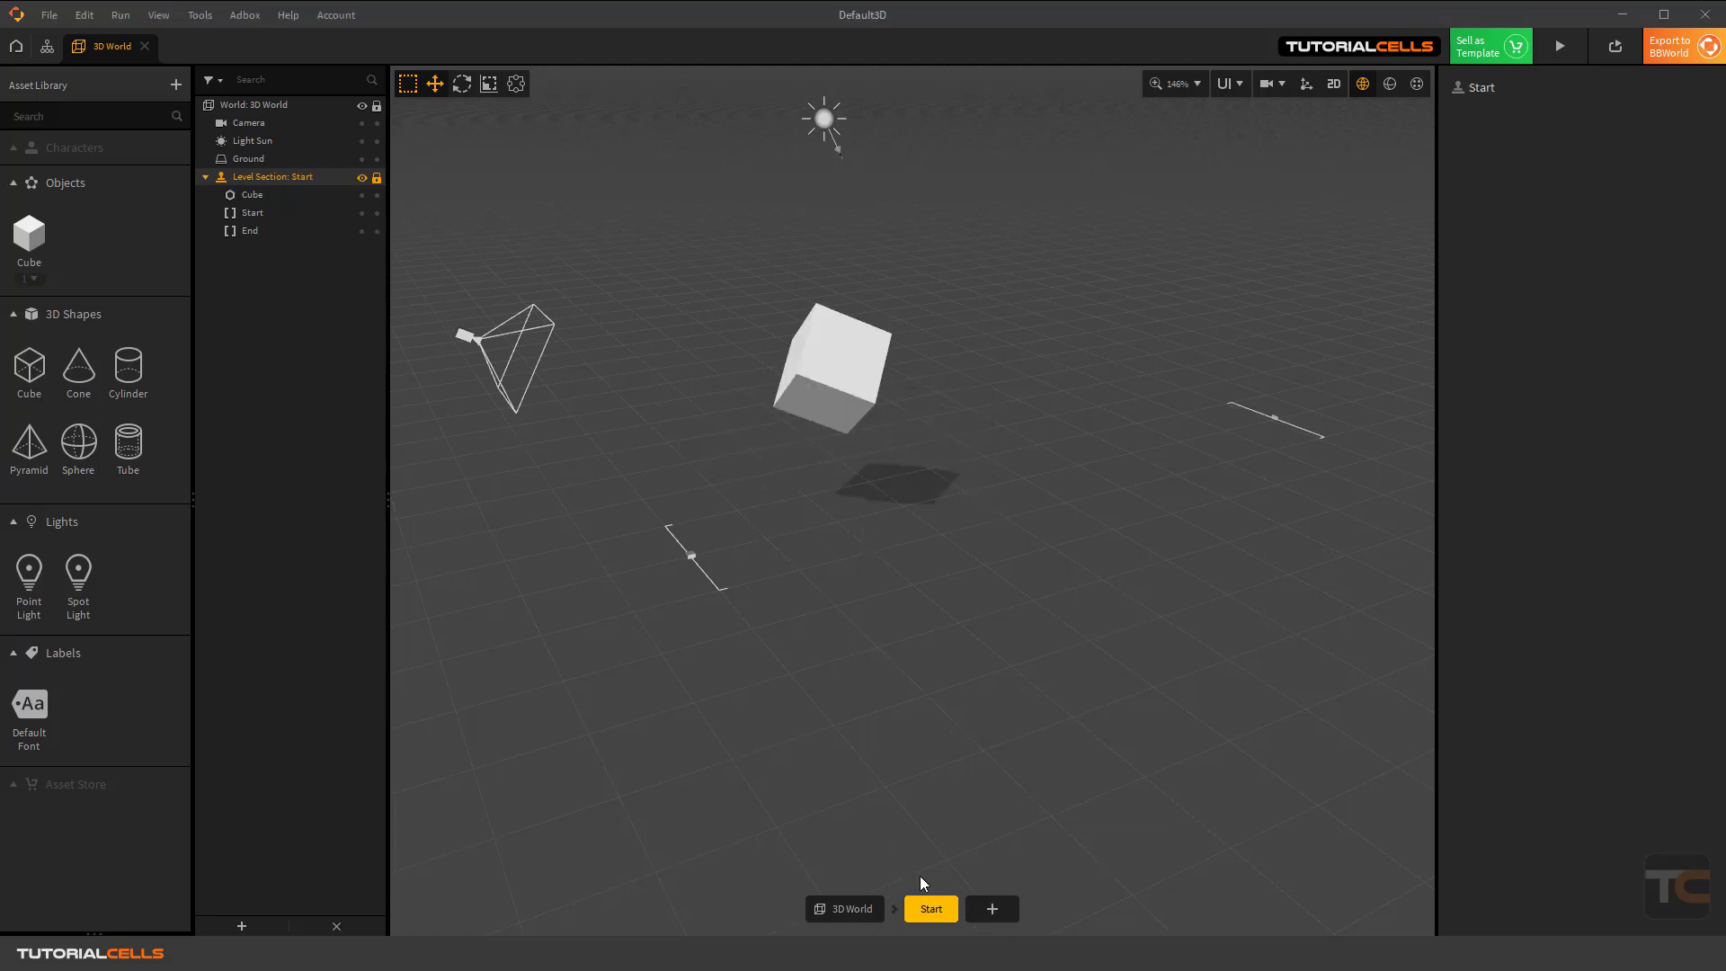
Pull the End marker back along Z to about -6.43.
{"action": "left_click", "coordinate": [272, 235]}
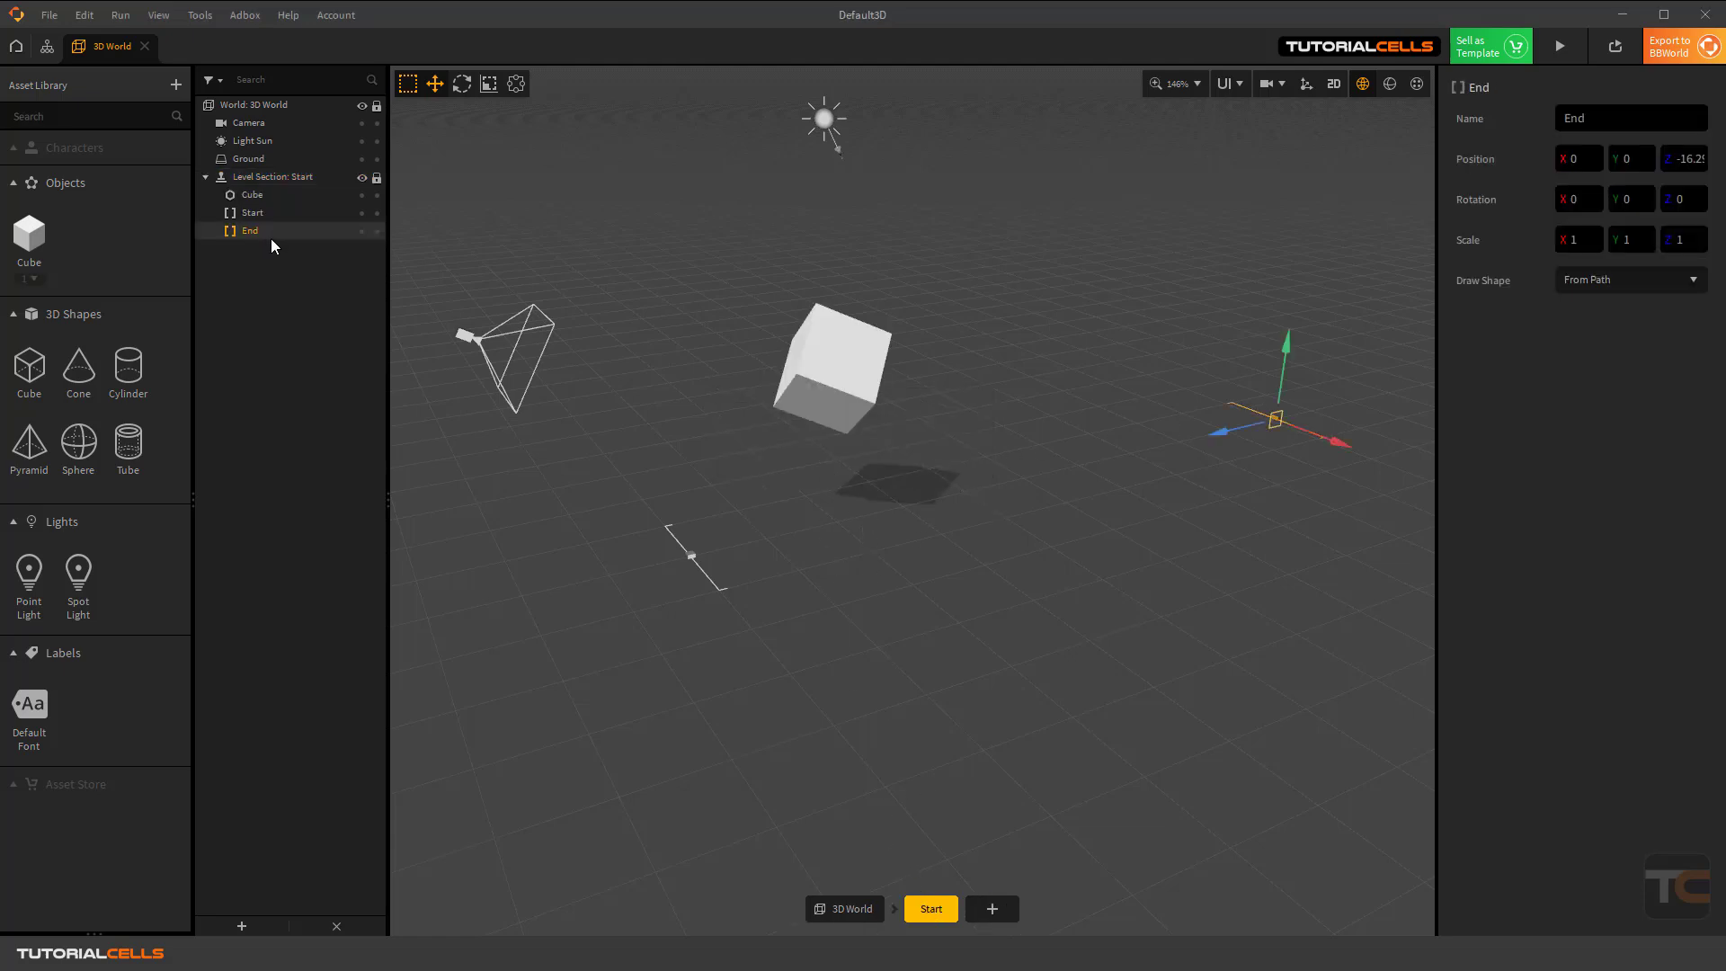
{"action": "left_click_drag", "start_coordinate": [1217, 430], "coordinate": [971, 523]}
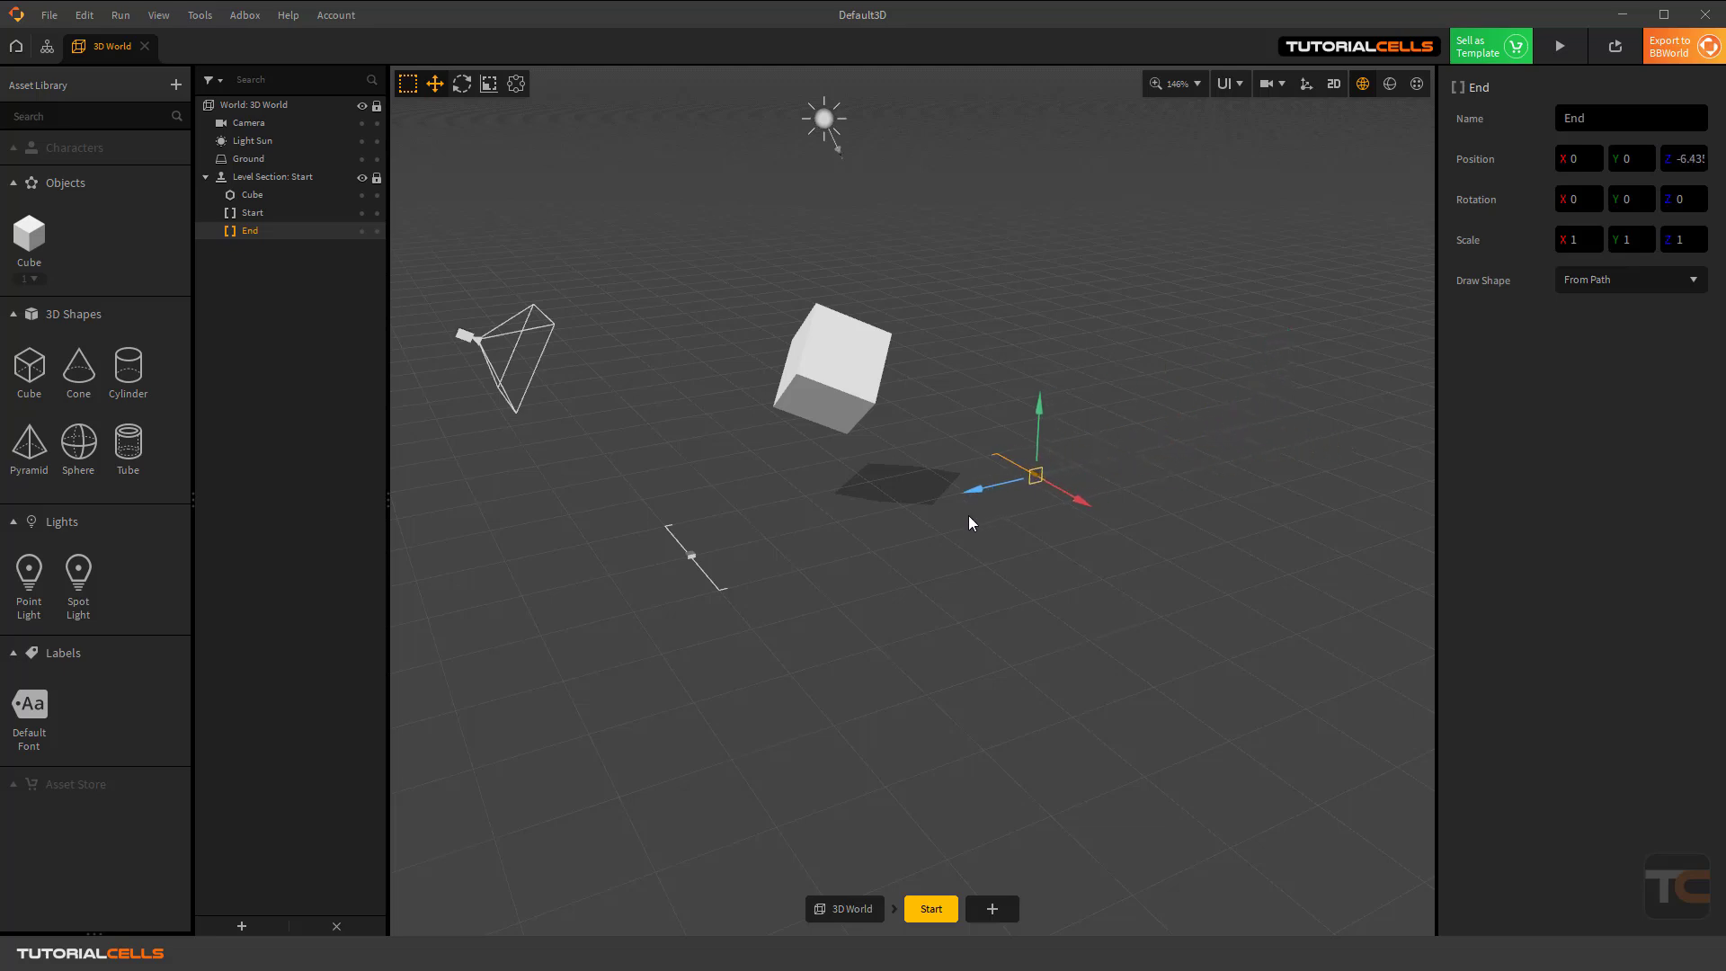
{"action": "left_click", "coordinate": [1146, 332]}
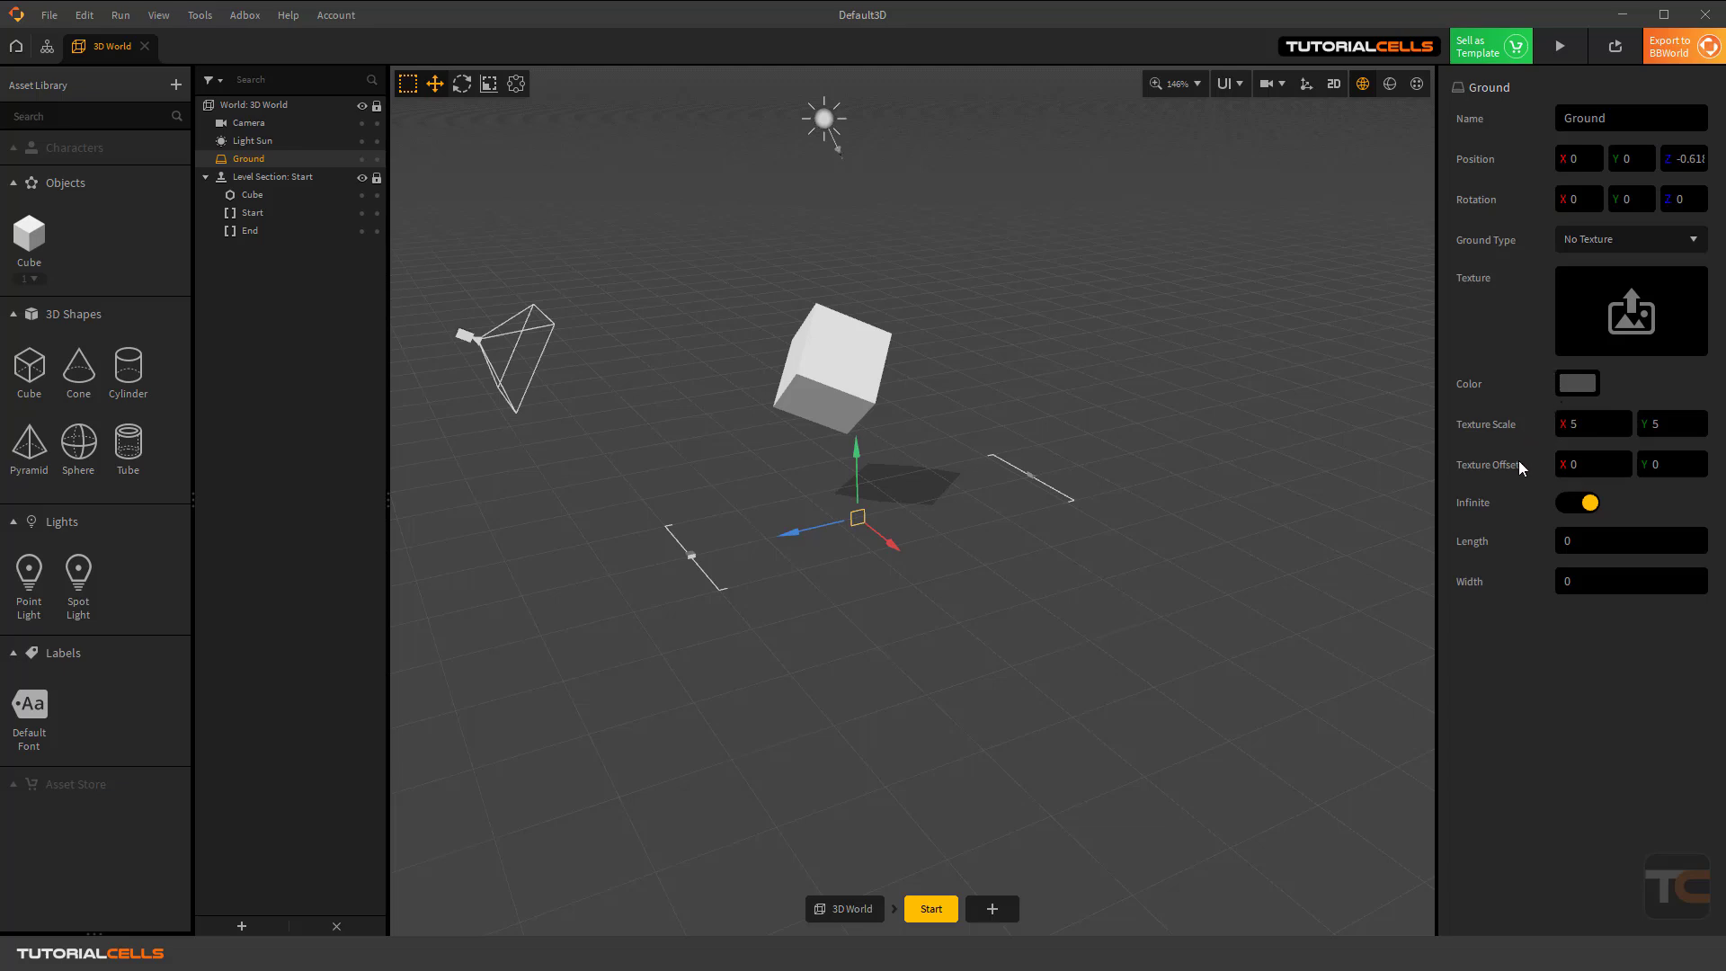
Change the ground type from No Texture to Custom Texture.
{"action": "mouse_move", "coordinate": [1634, 356]}
{"action": "left_click", "coordinate": [1679, 239]}
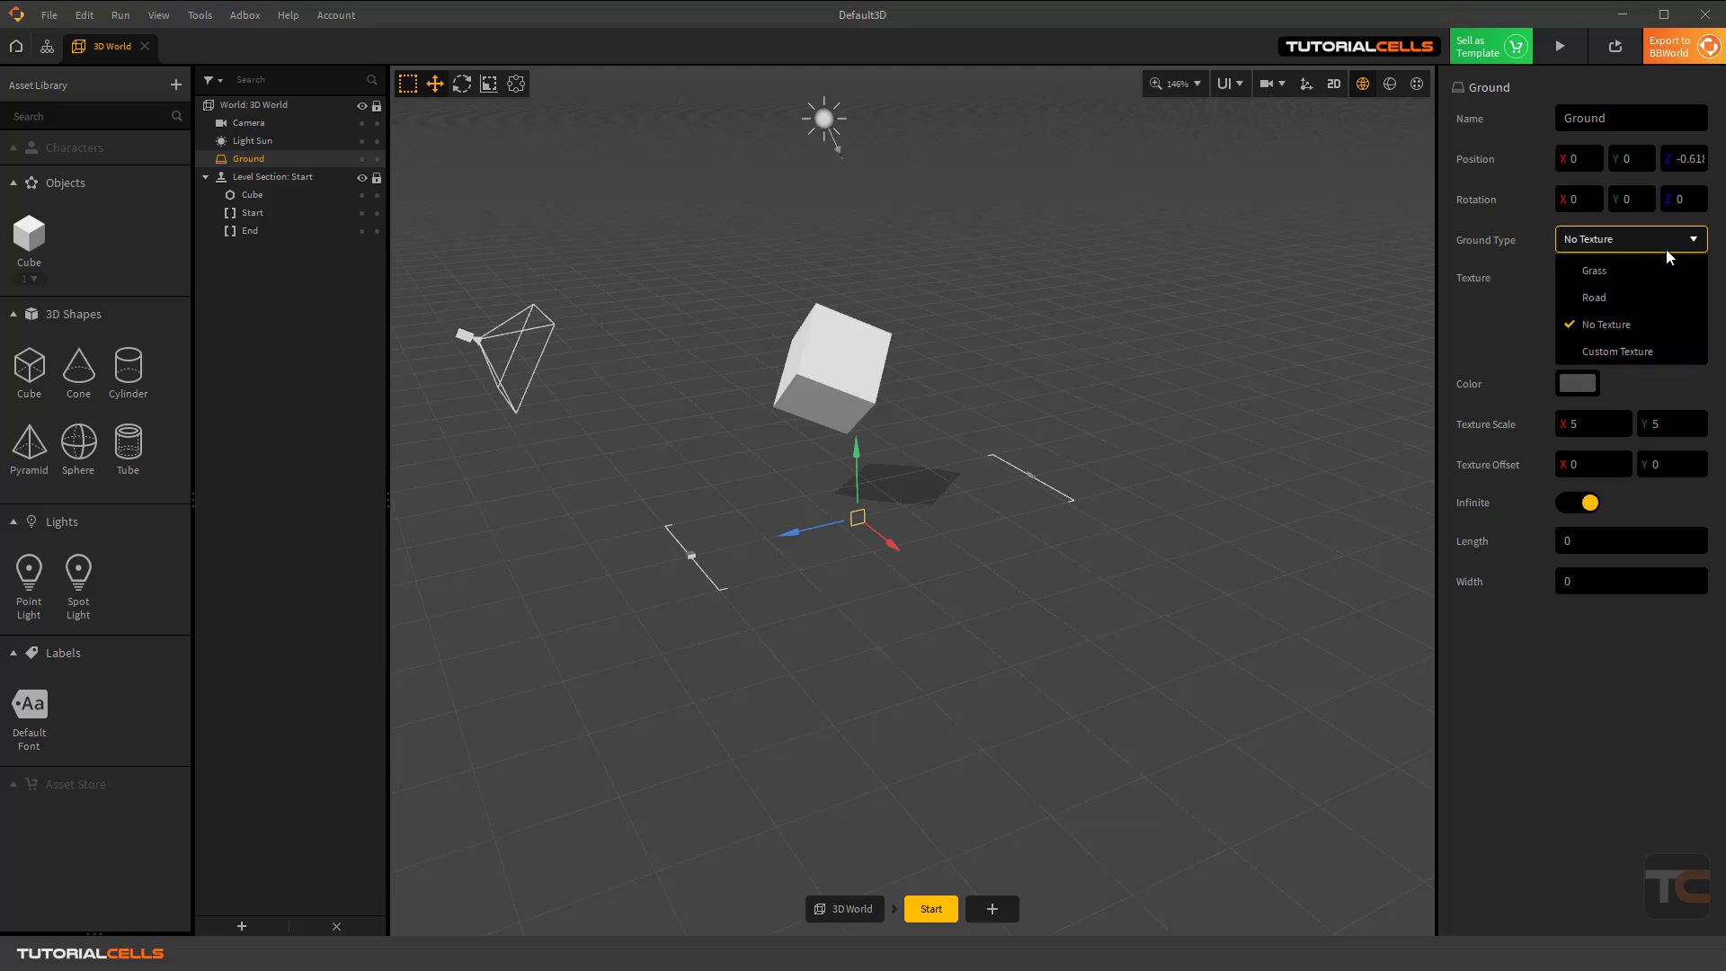
{"action": "left_click", "coordinate": [1608, 387]}
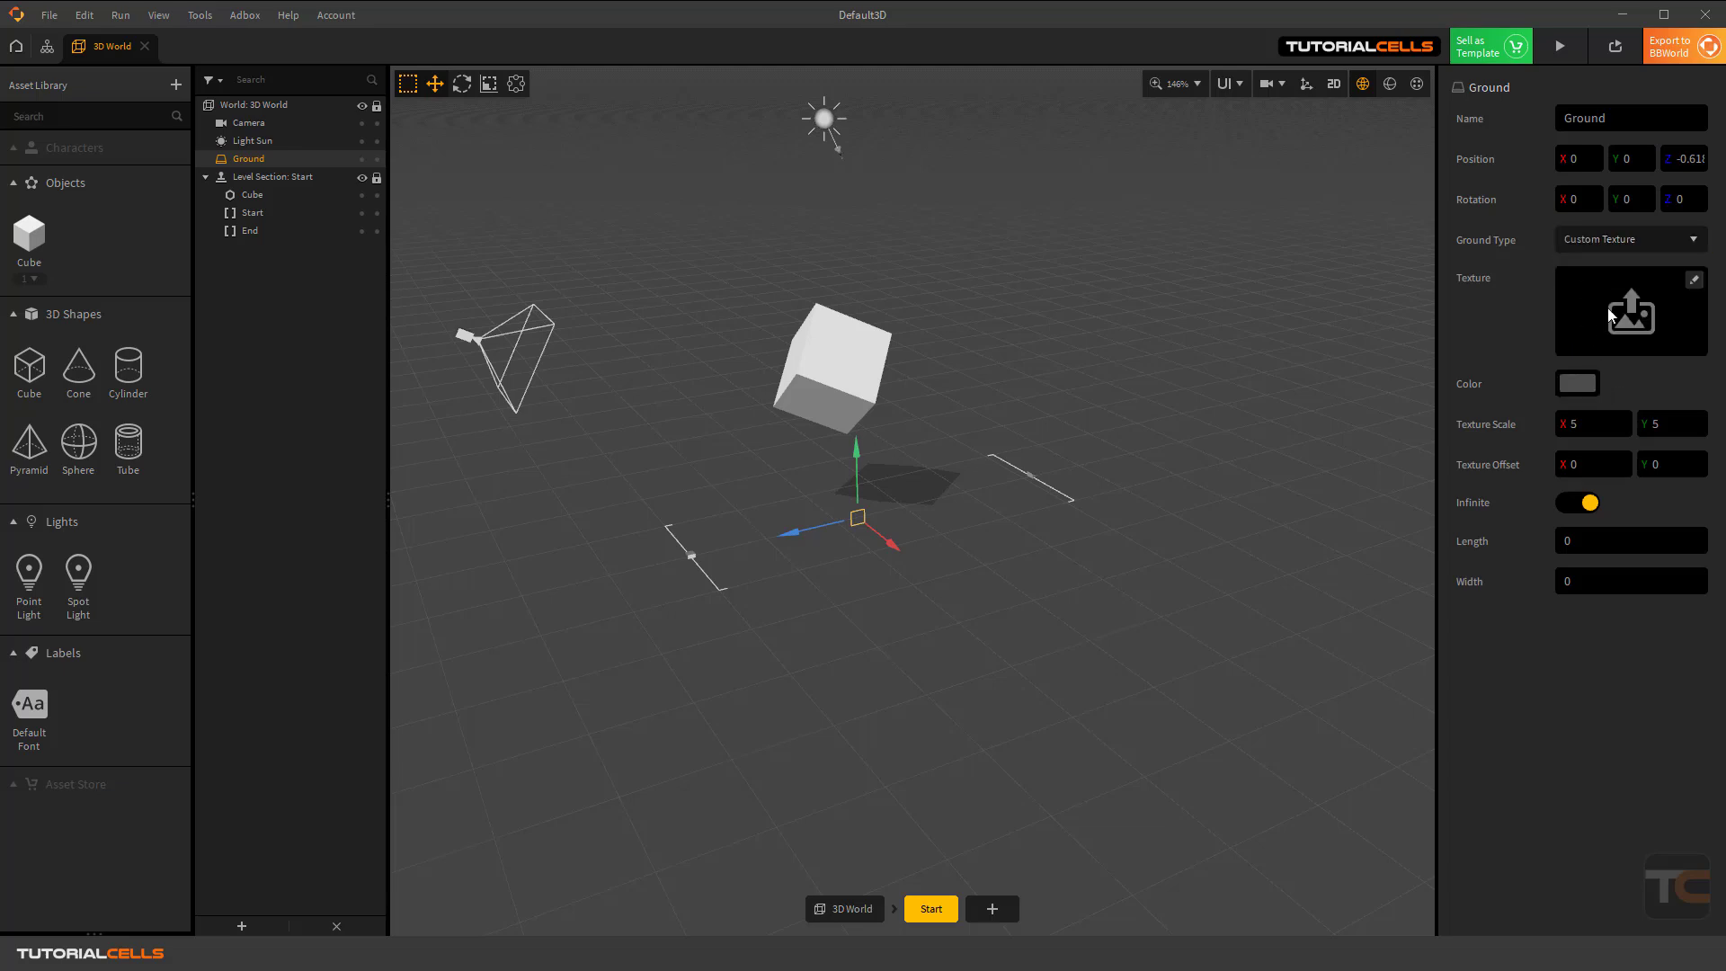
{"action": "mouse_move", "coordinate": [1662, 298]}
Apply patterned_fabric_14_diffuse from the patterned_fabric-2 folder as the ground texture, then minimize Explorer.
{"action": "left_click", "coordinate": [1650, 315]}
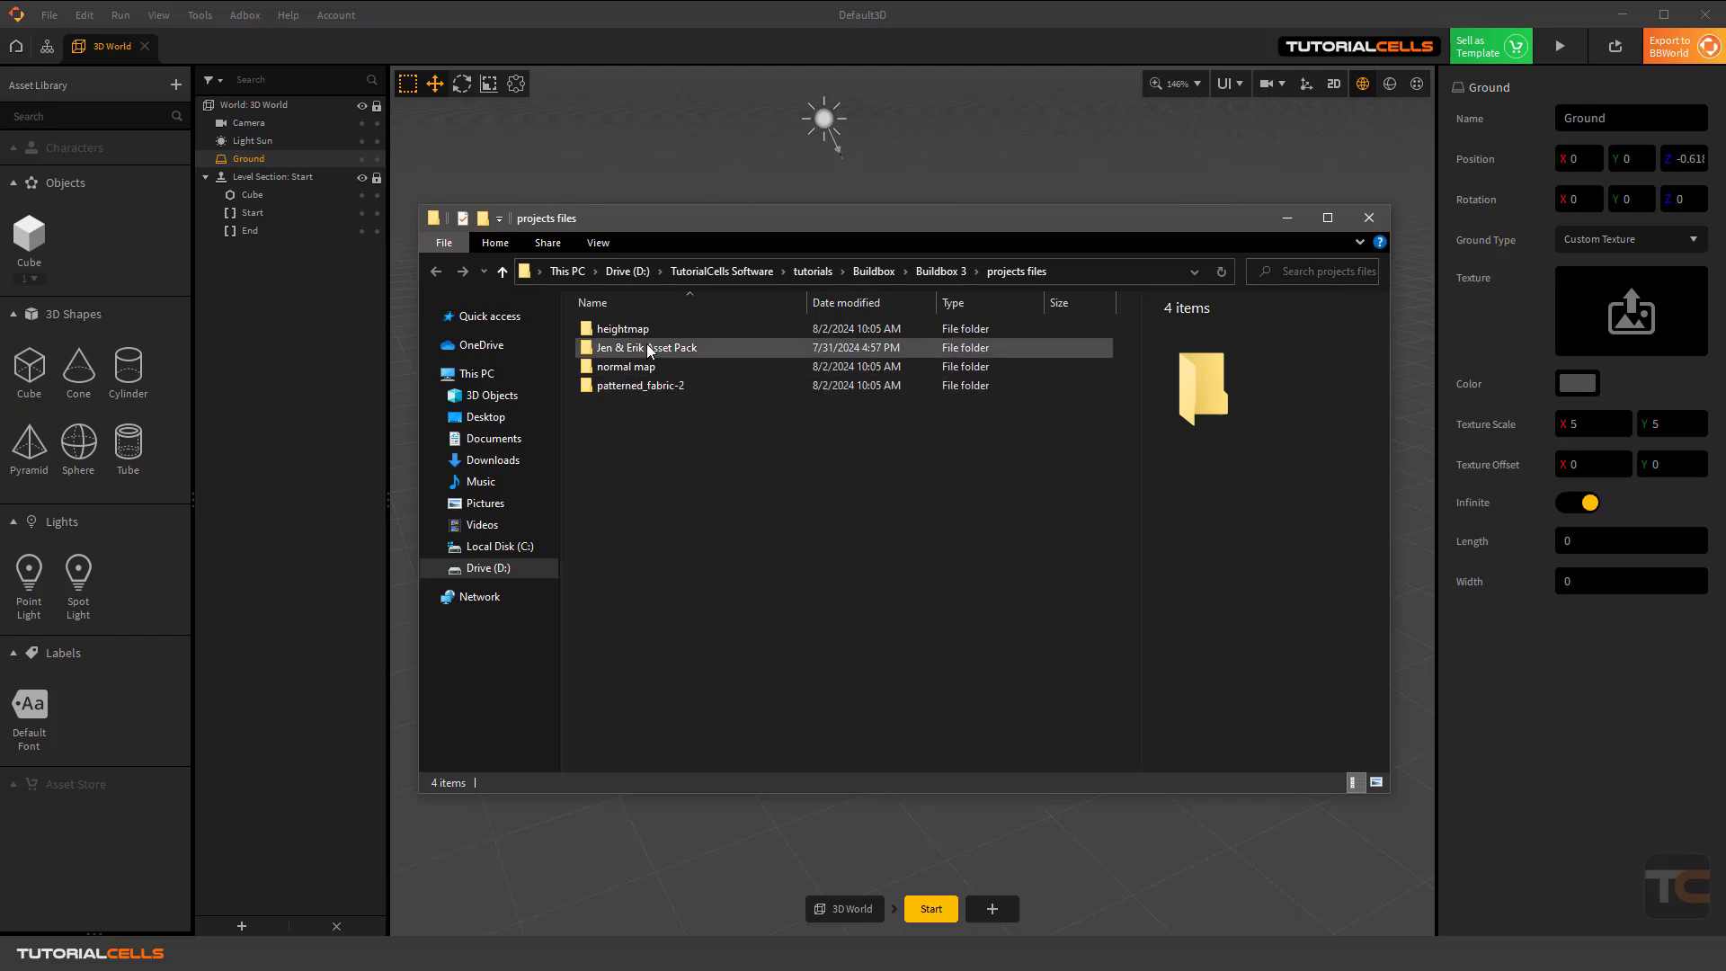
{"action": "double_click", "coordinate": [653, 387]}
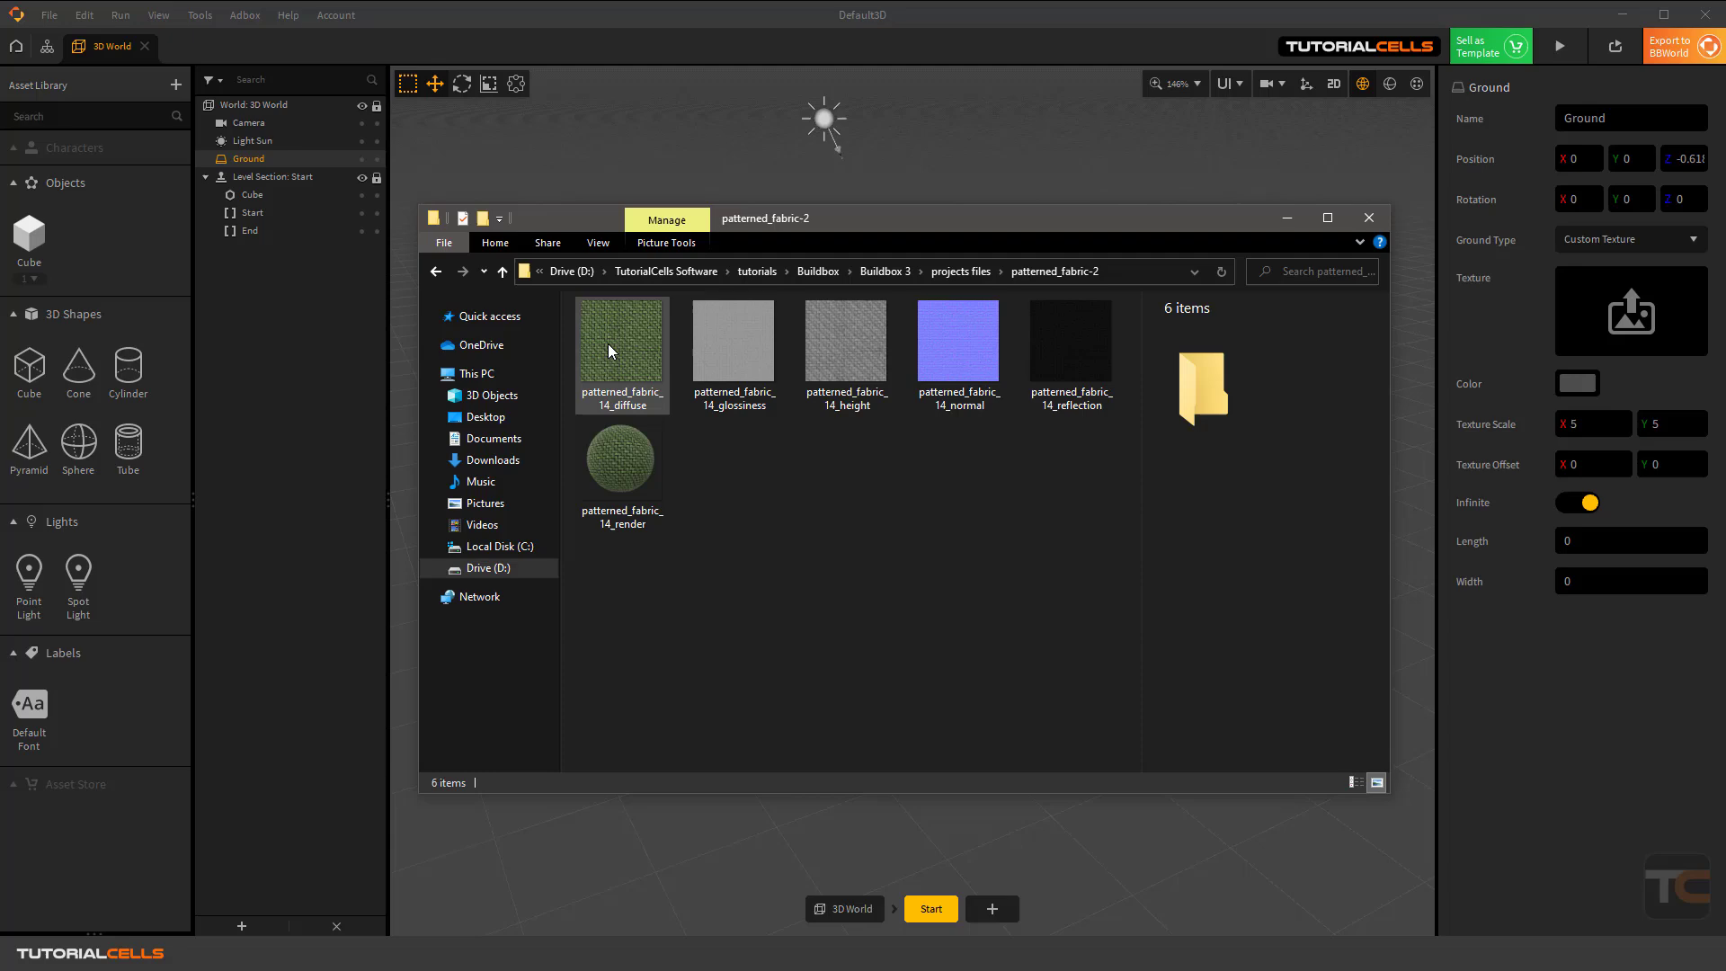
{"action": "left_click_drag", "start_coordinate": [612, 349], "coordinate": [1618, 320]}
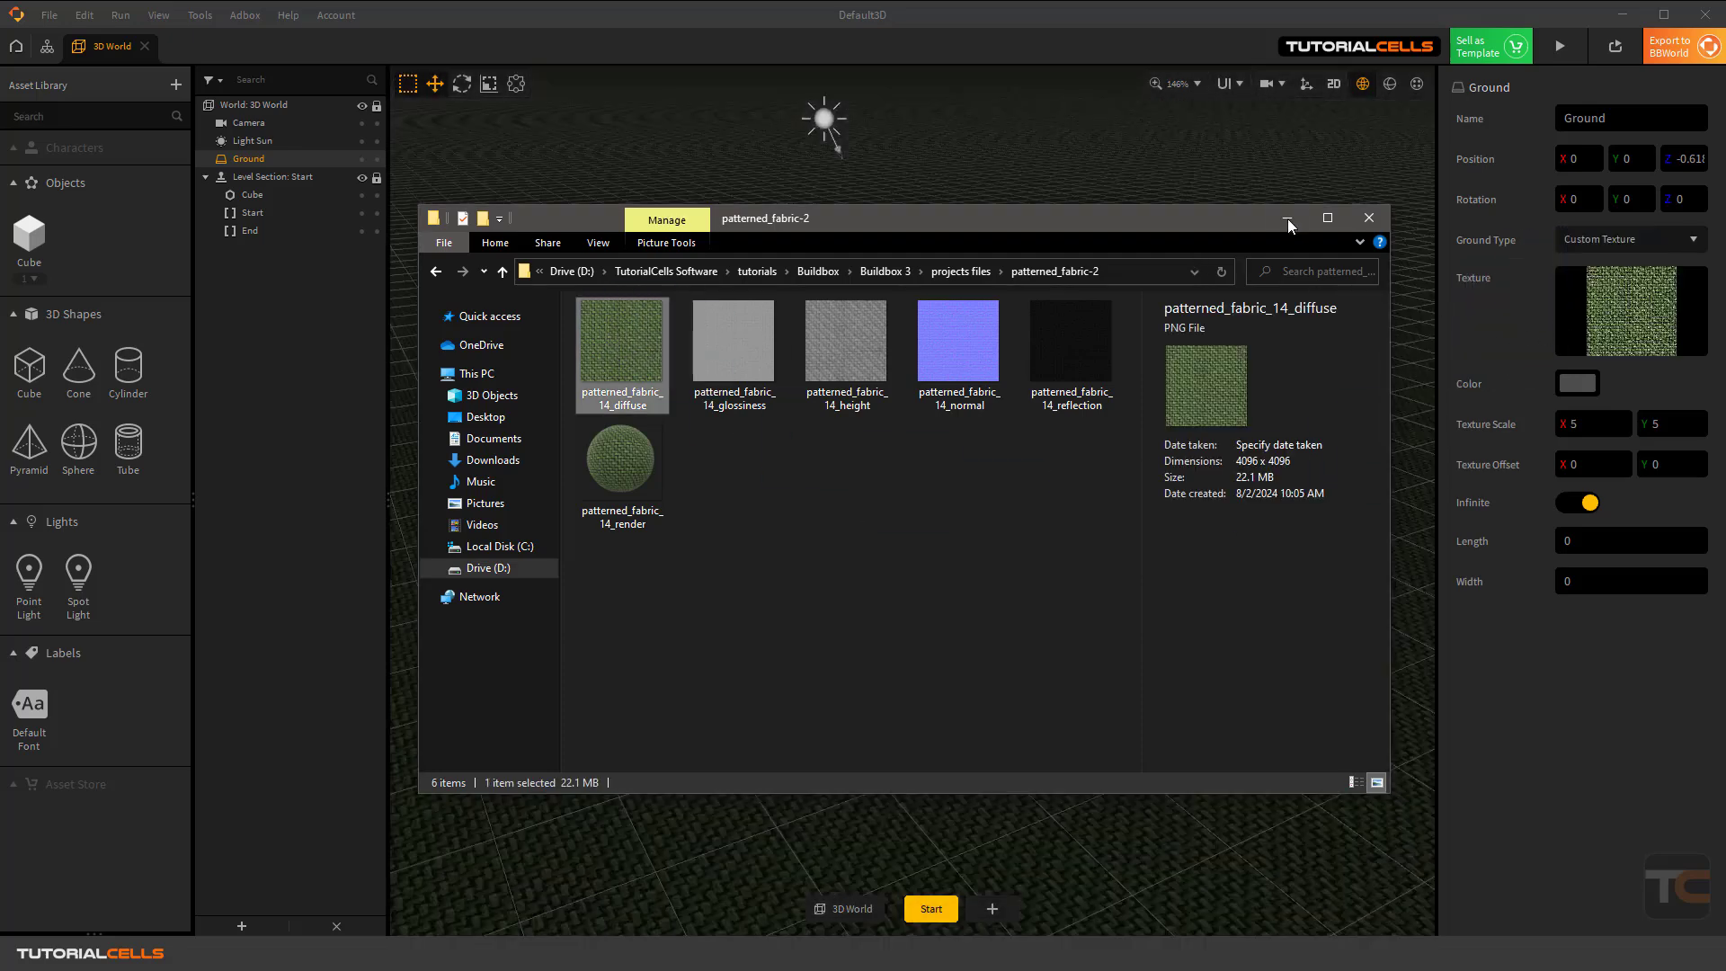
{"action": "left_click", "coordinate": [1294, 220]}
{"action": "left_click", "coordinate": [1294, 221]}
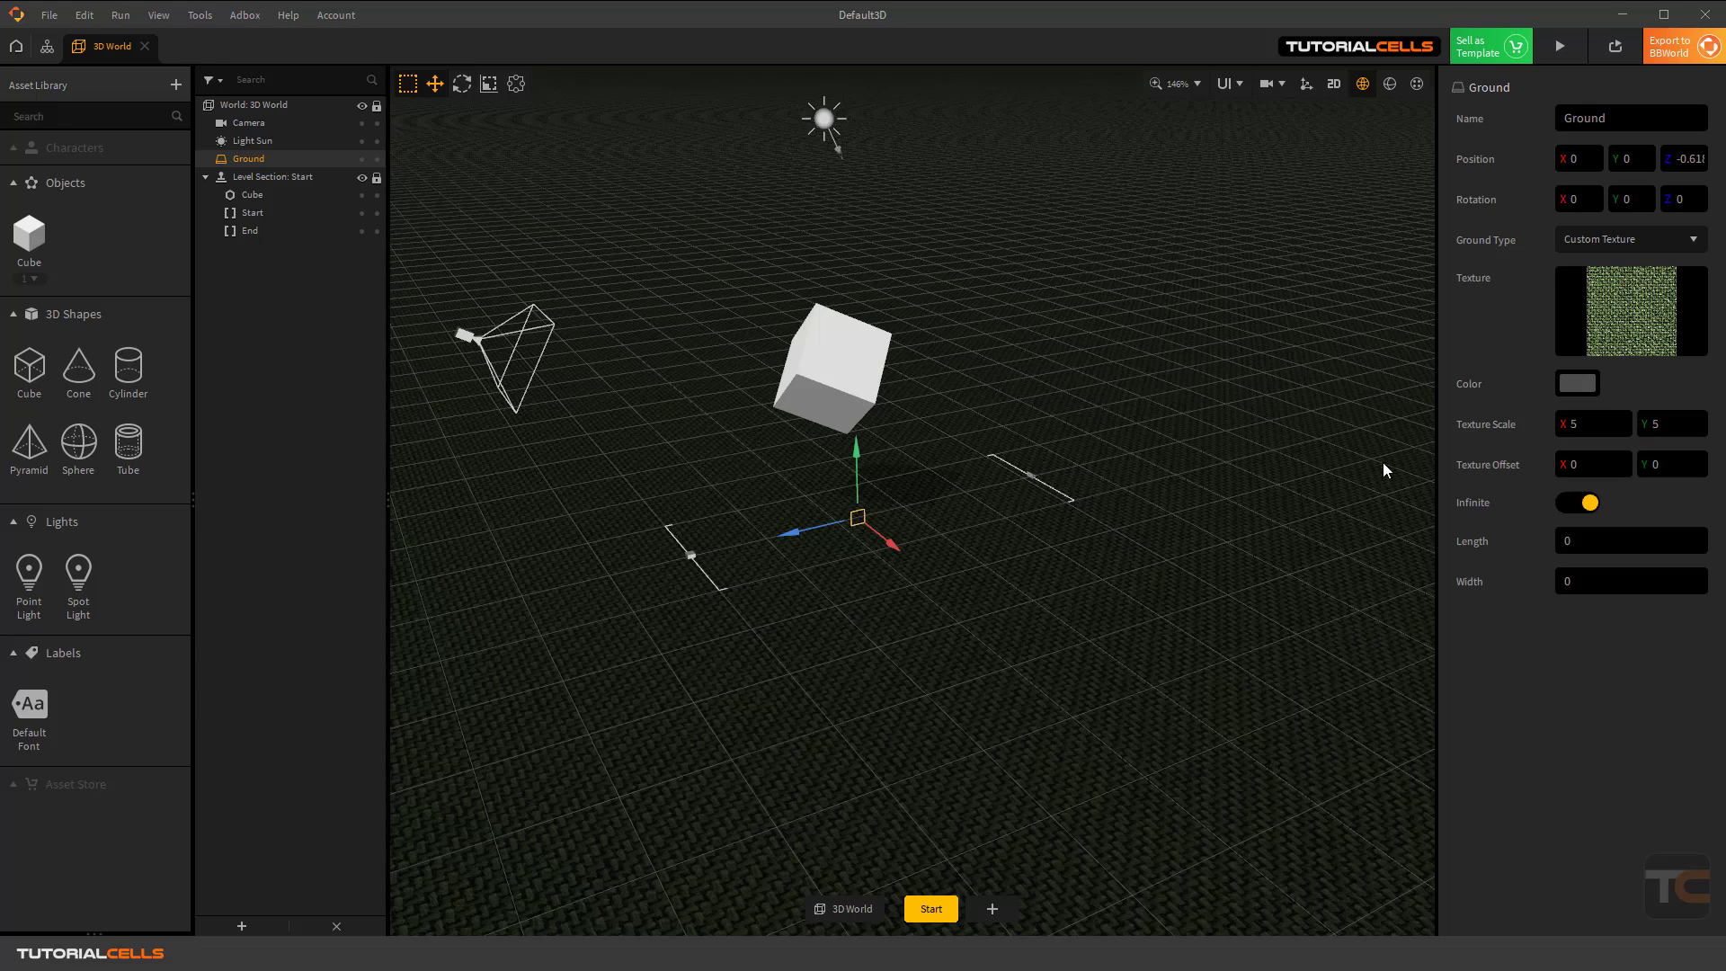
Change the ground colour from dark grey to white so the green fabric texture shows brightly.
{"action": "left_click", "coordinate": [1568, 384]}
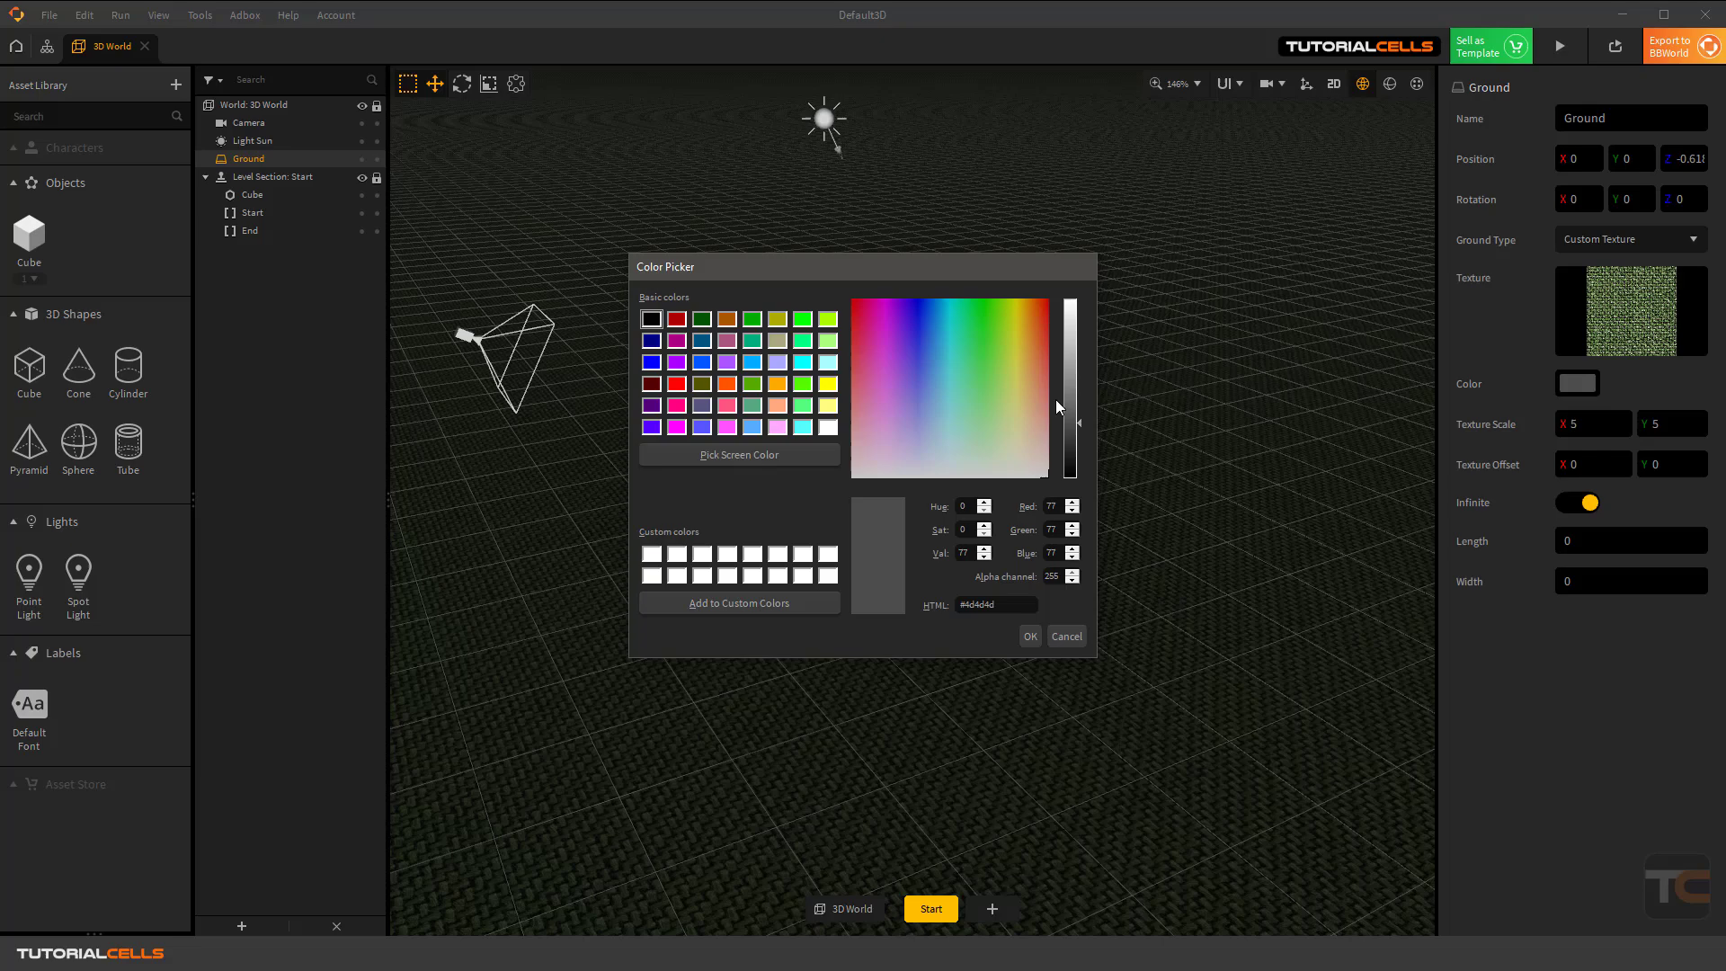
{"action": "left_click_drag", "start_coordinate": [1068, 406], "coordinate": [1073, 292]}
{"action": "left_click", "coordinate": [1030, 636]}
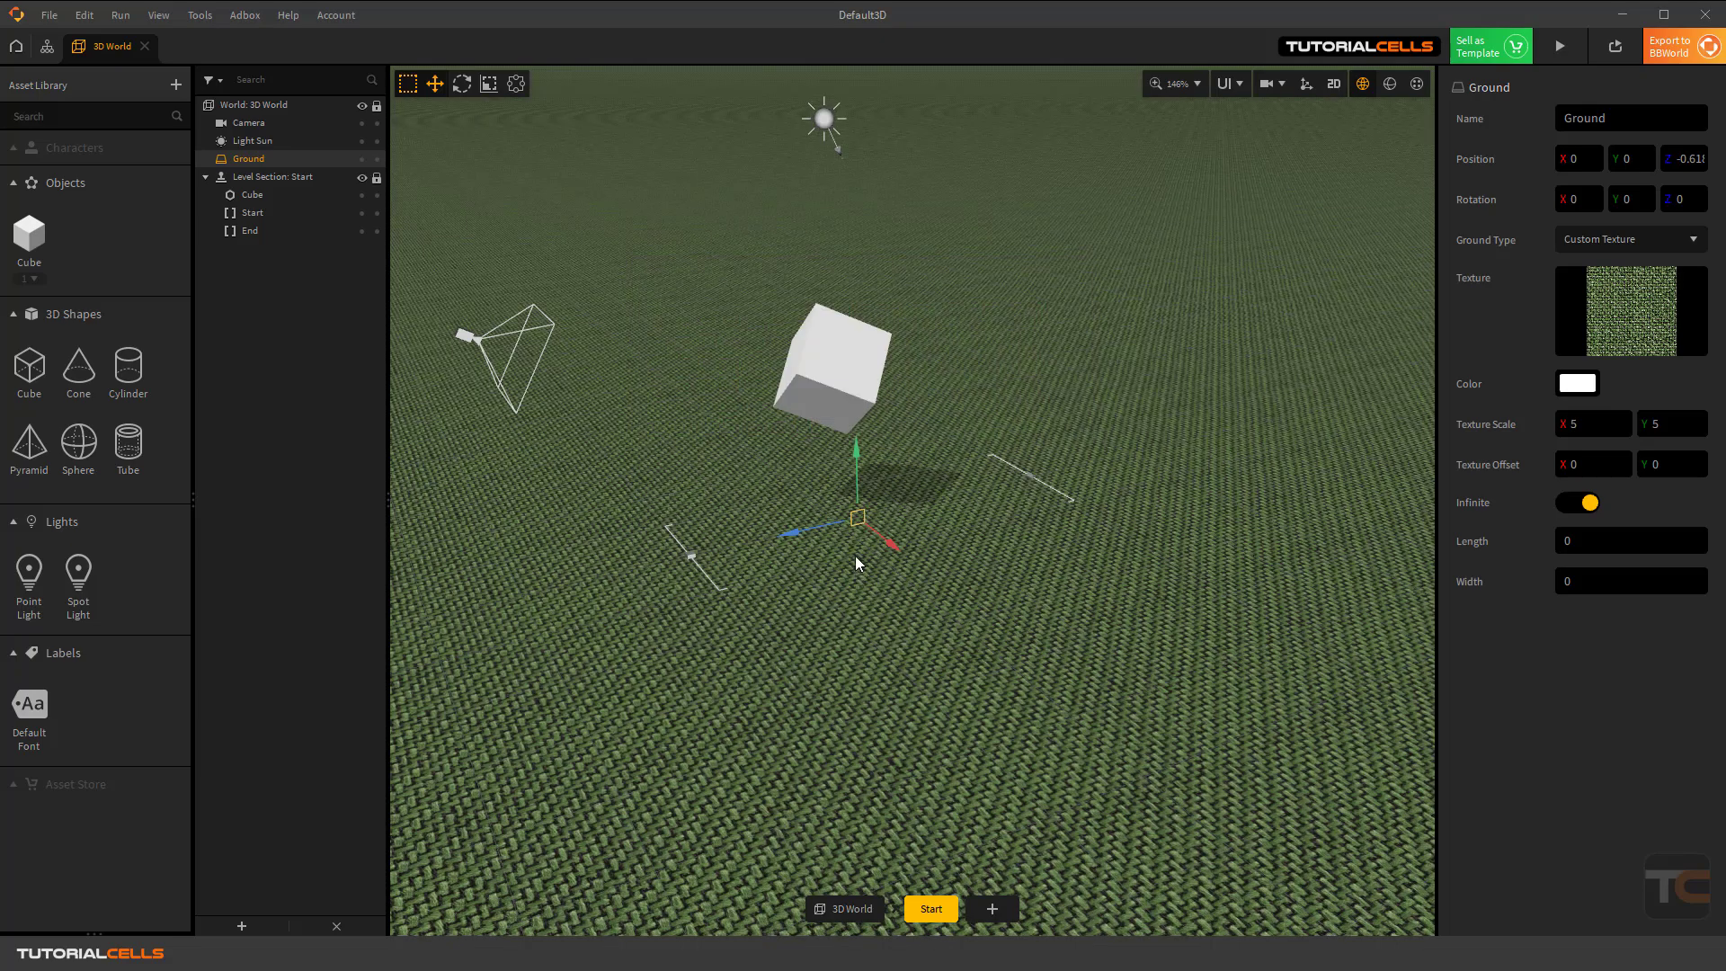
{"action": "right_click_drag", "start_coordinate": [856, 564], "coordinate": [1071, 552]}
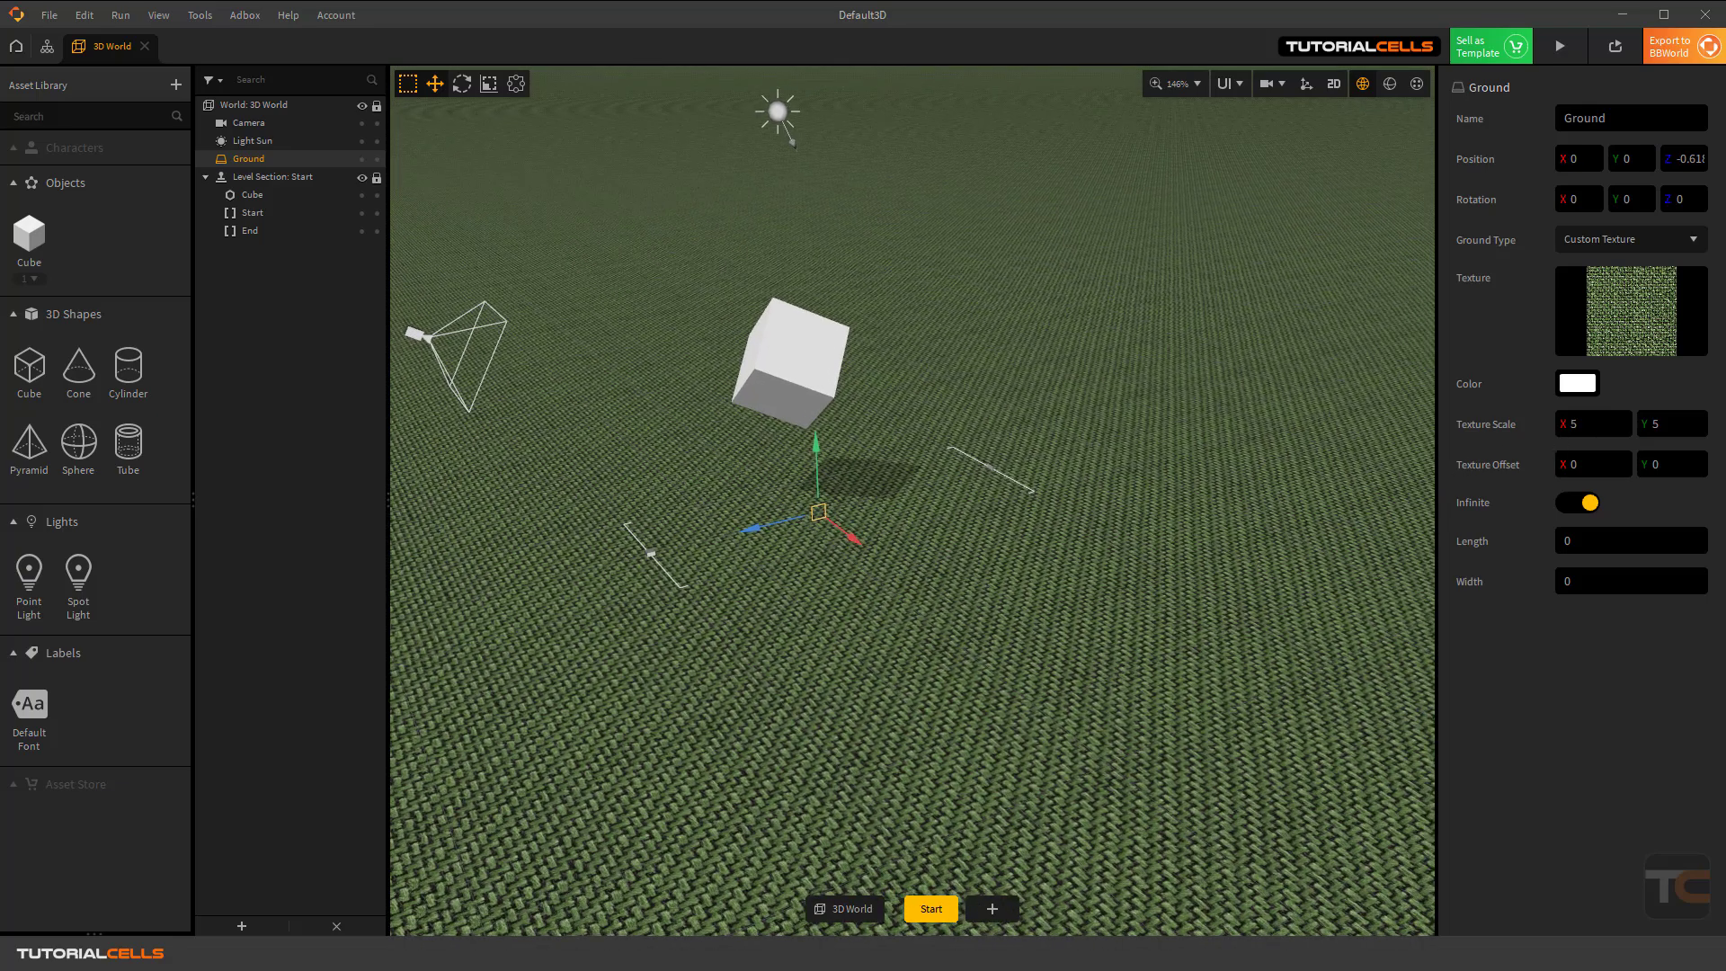
Shift the ground slightly along its Z axis and rotate it around its vertical axis.
{"action": "left_click", "coordinate": [488, 84]}
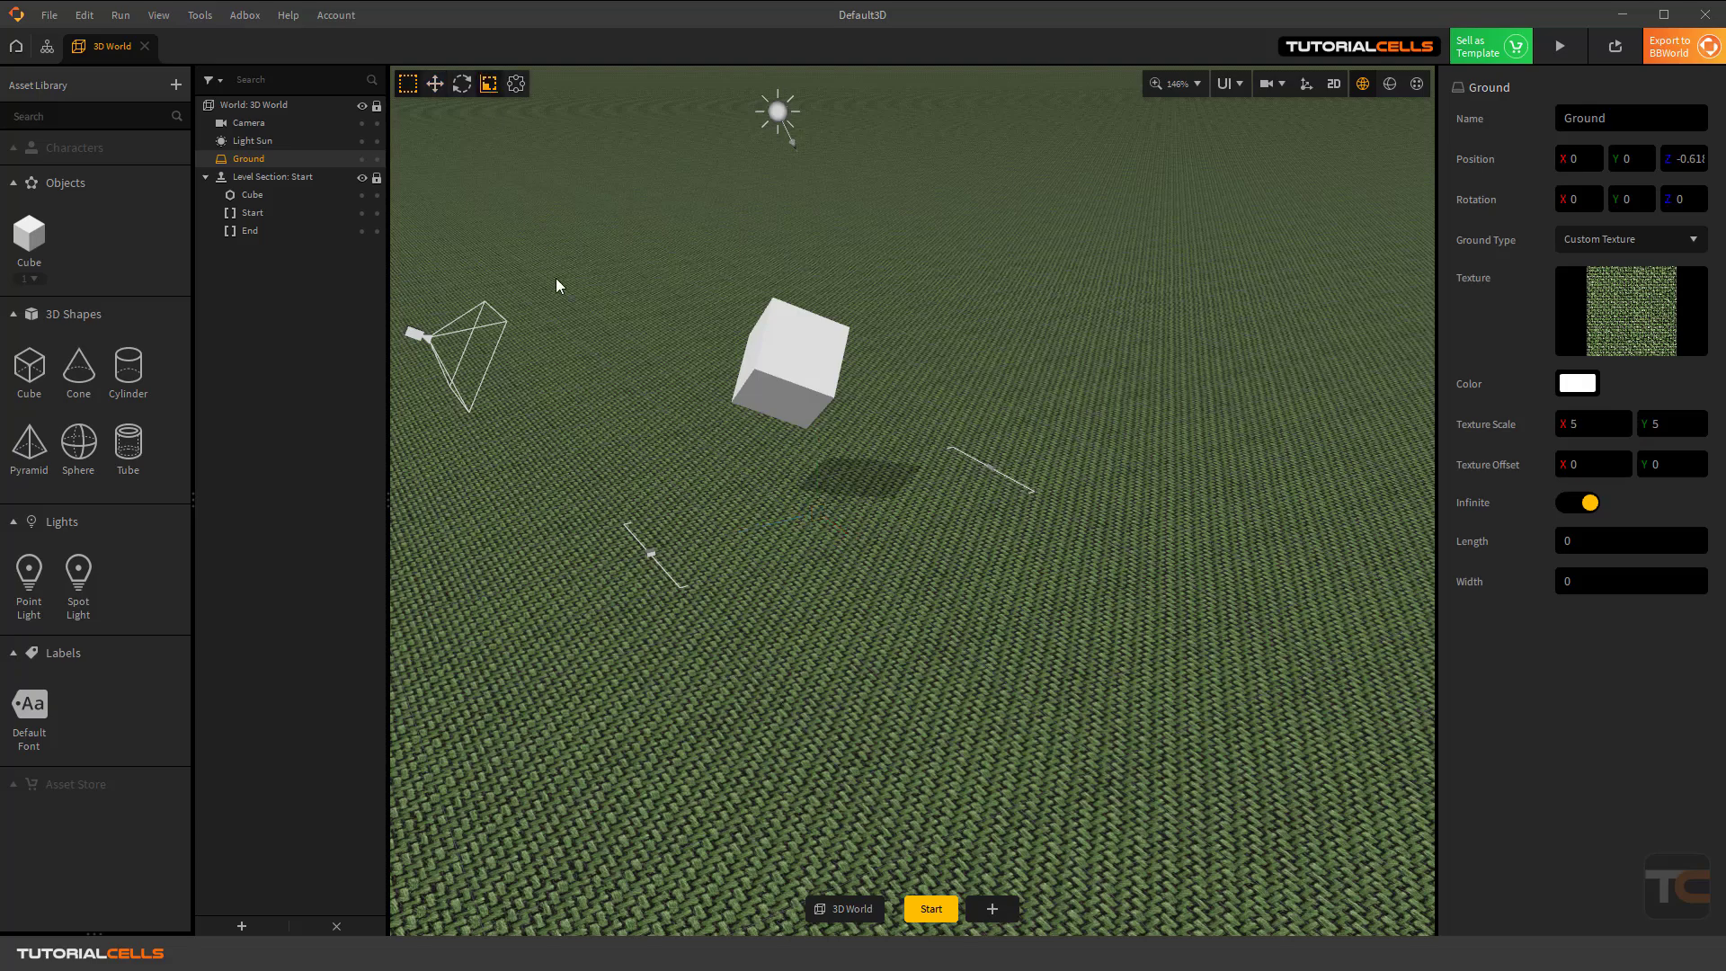
{"action": "left_click", "coordinate": [435, 84]}
{"action": "left_click_drag", "start_coordinate": [752, 531], "coordinate": [436, 211]}
{"action": "left_click", "coordinate": [462, 83]}
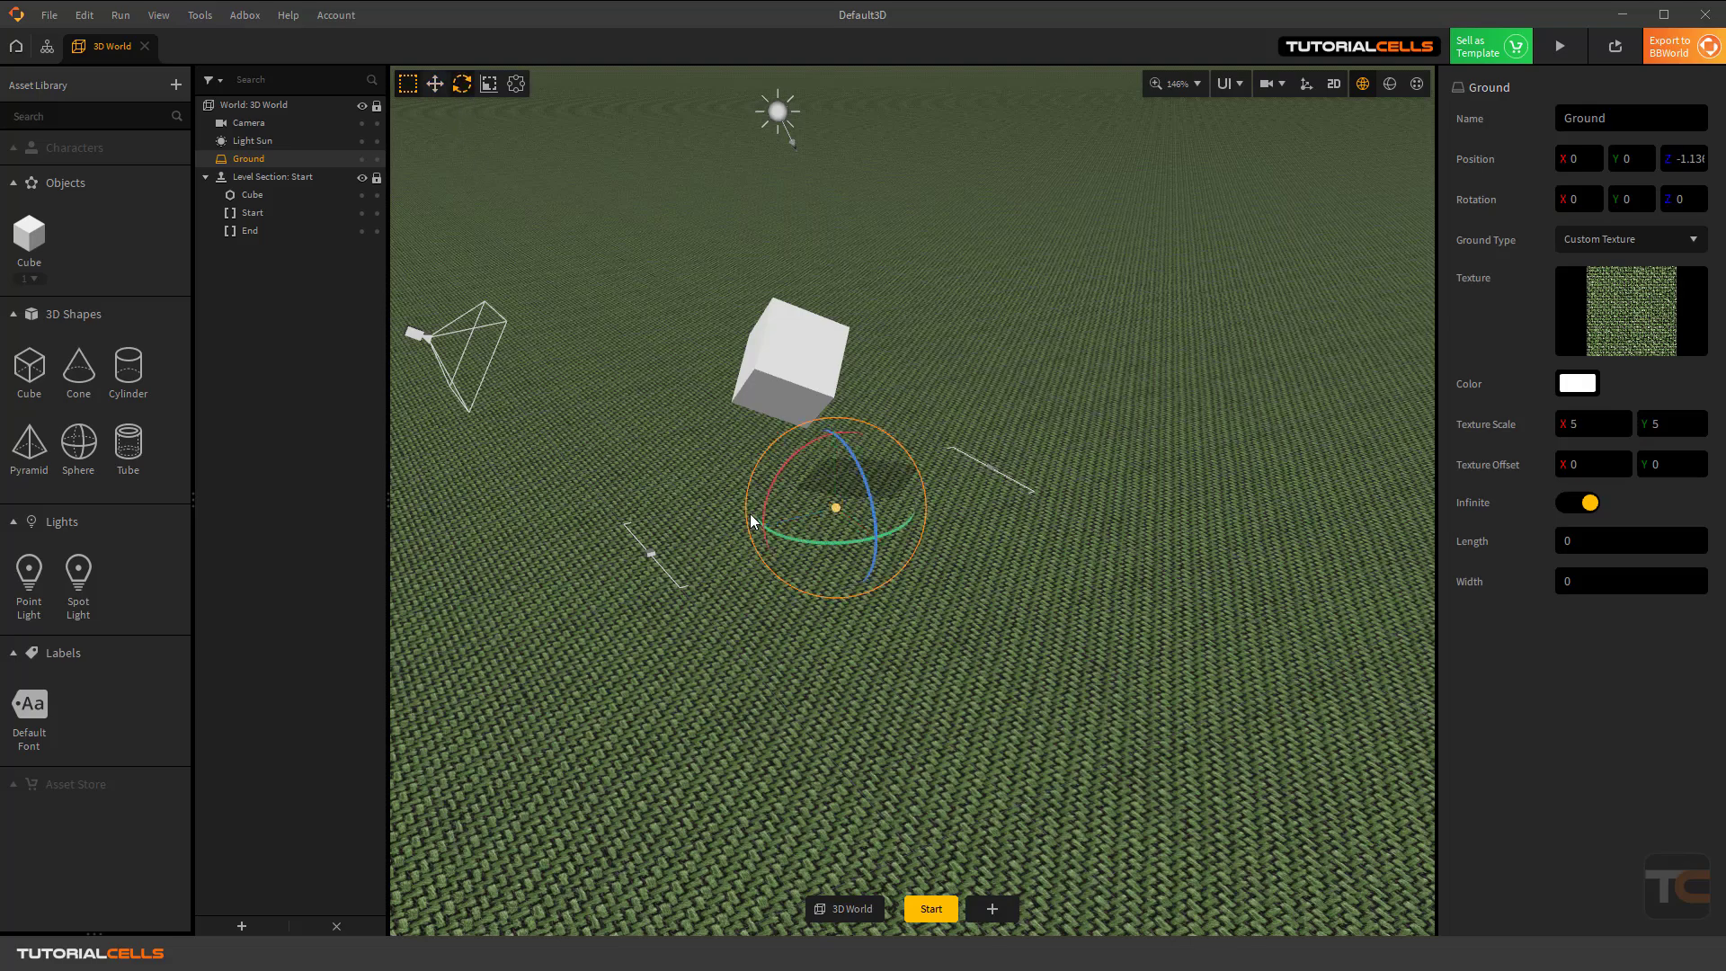
{"action": "left_click_drag", "start_coordinate": [777, 541], "coordinate": [834, 551]}
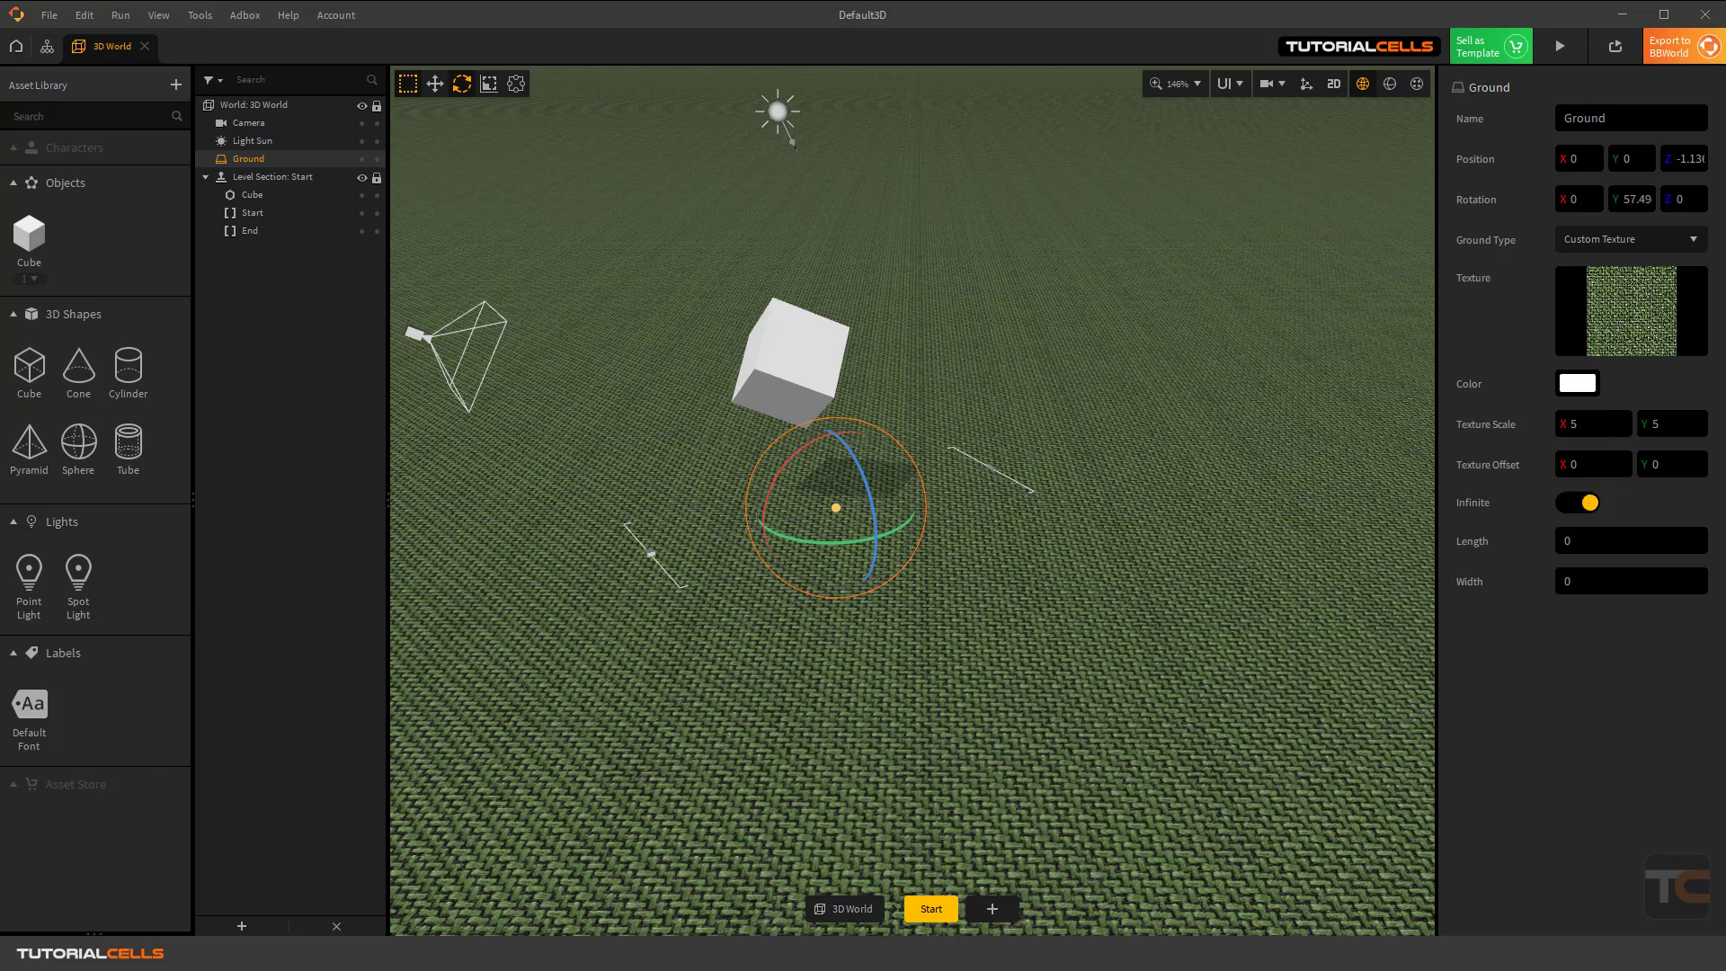
Set the ground's texture scale to 10 by 10 so the weave tiles more finely.
{"action": "left_click", "coordinate": [1579, 428]}
{"action": "key", "text": "Tab"}
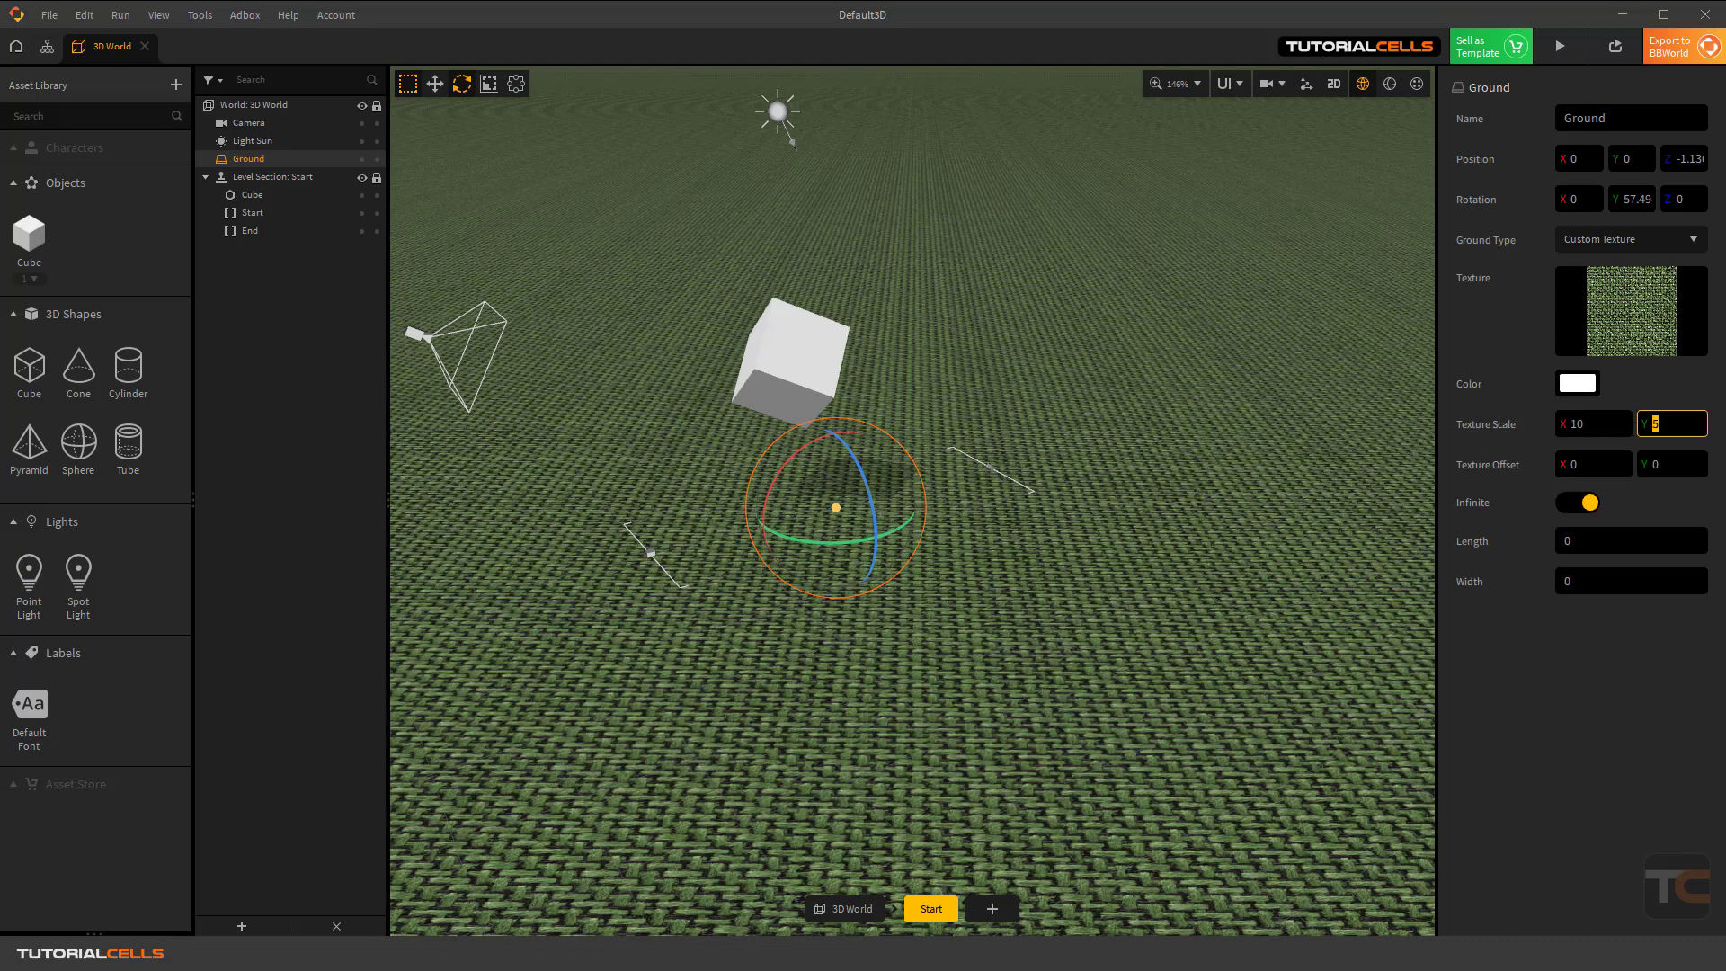
{"action": "key", "text": "Return"}
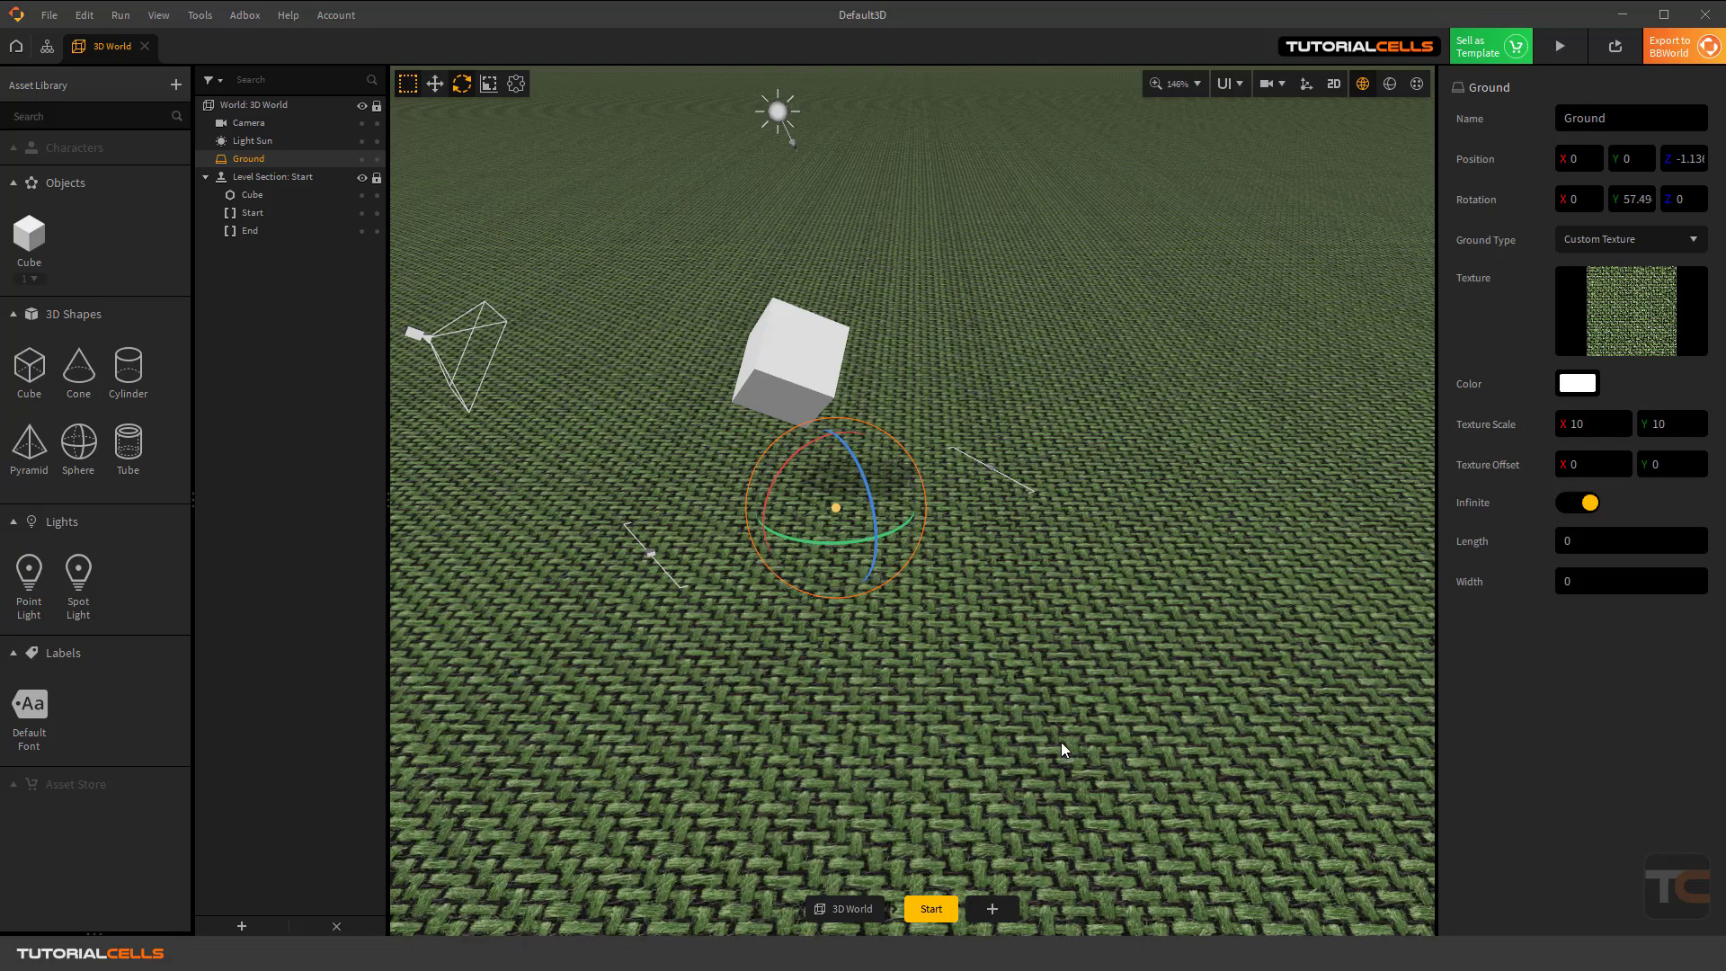
{"action": "mouse_move", "coordinate": [1597, 314]}
Make the ground a finite plane with length 50 and width 50.
{"action": "left_click", "coordinate": [1585, 505]}
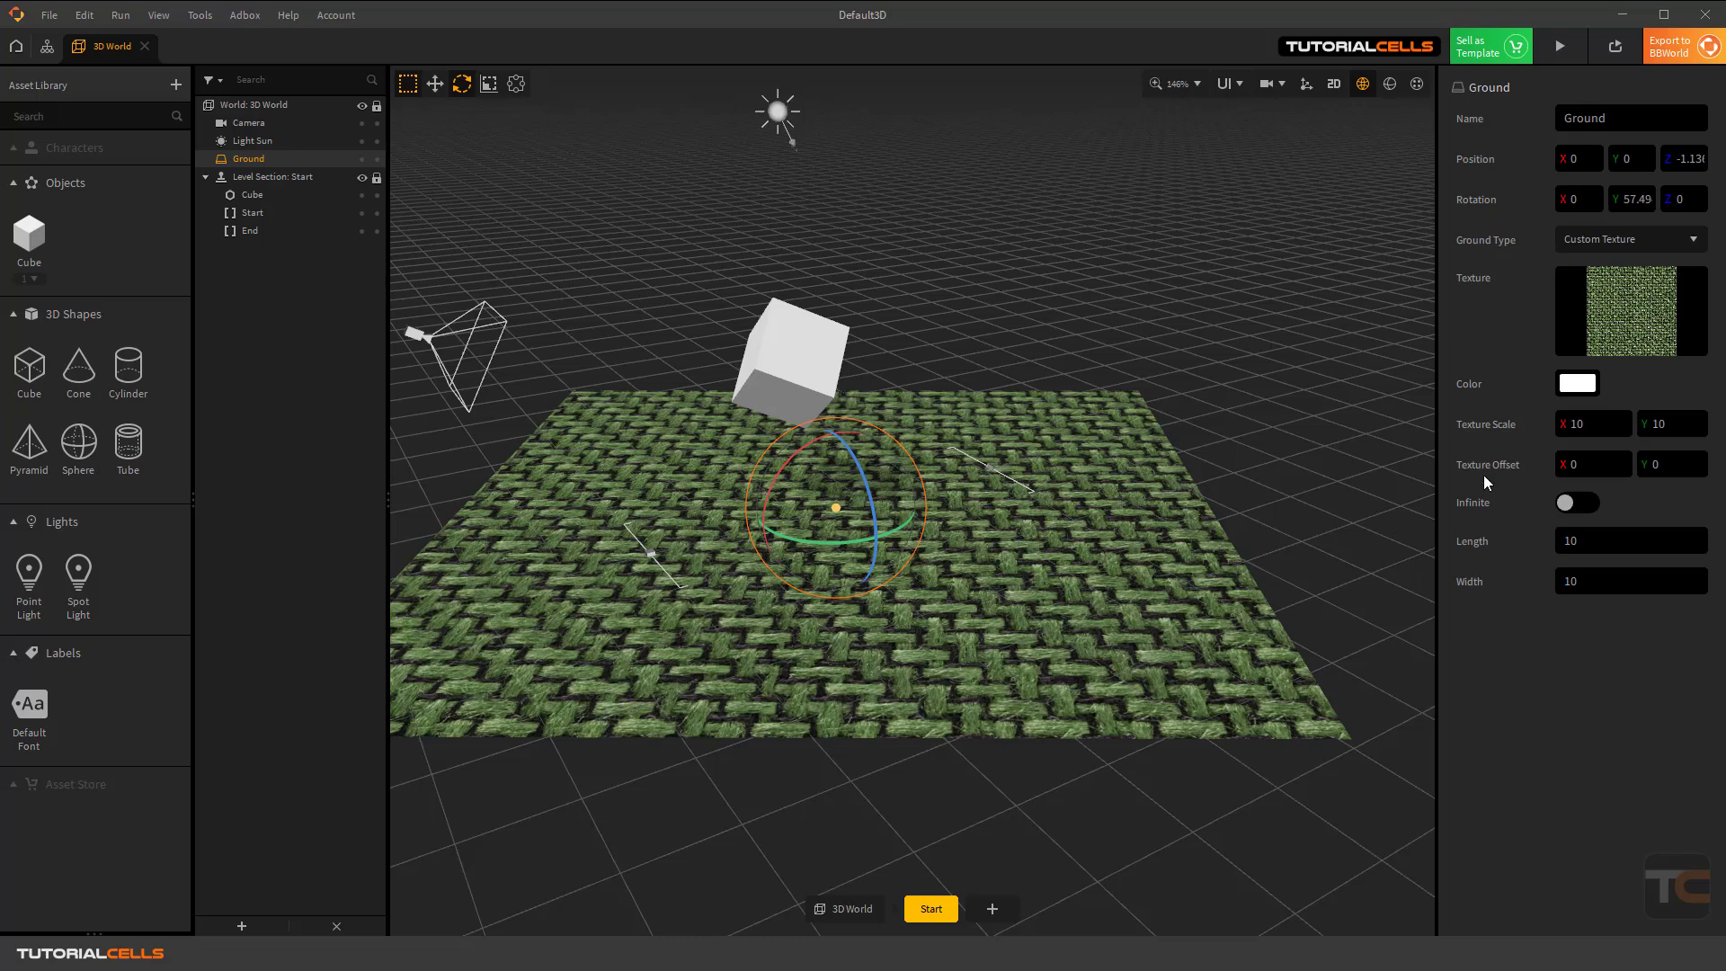
{"action": "left_click", "coordinate": [1568, 506]}
{"action": "left_click", "coordinate": [1569, 507]}
{"action": "left_click", "coordinate": [1568, 540]}
{"action": "type", "text": "50"}
{"action": "left_click", "coordinate": [1569, 581]}
{"action": "type", "text": "50"}
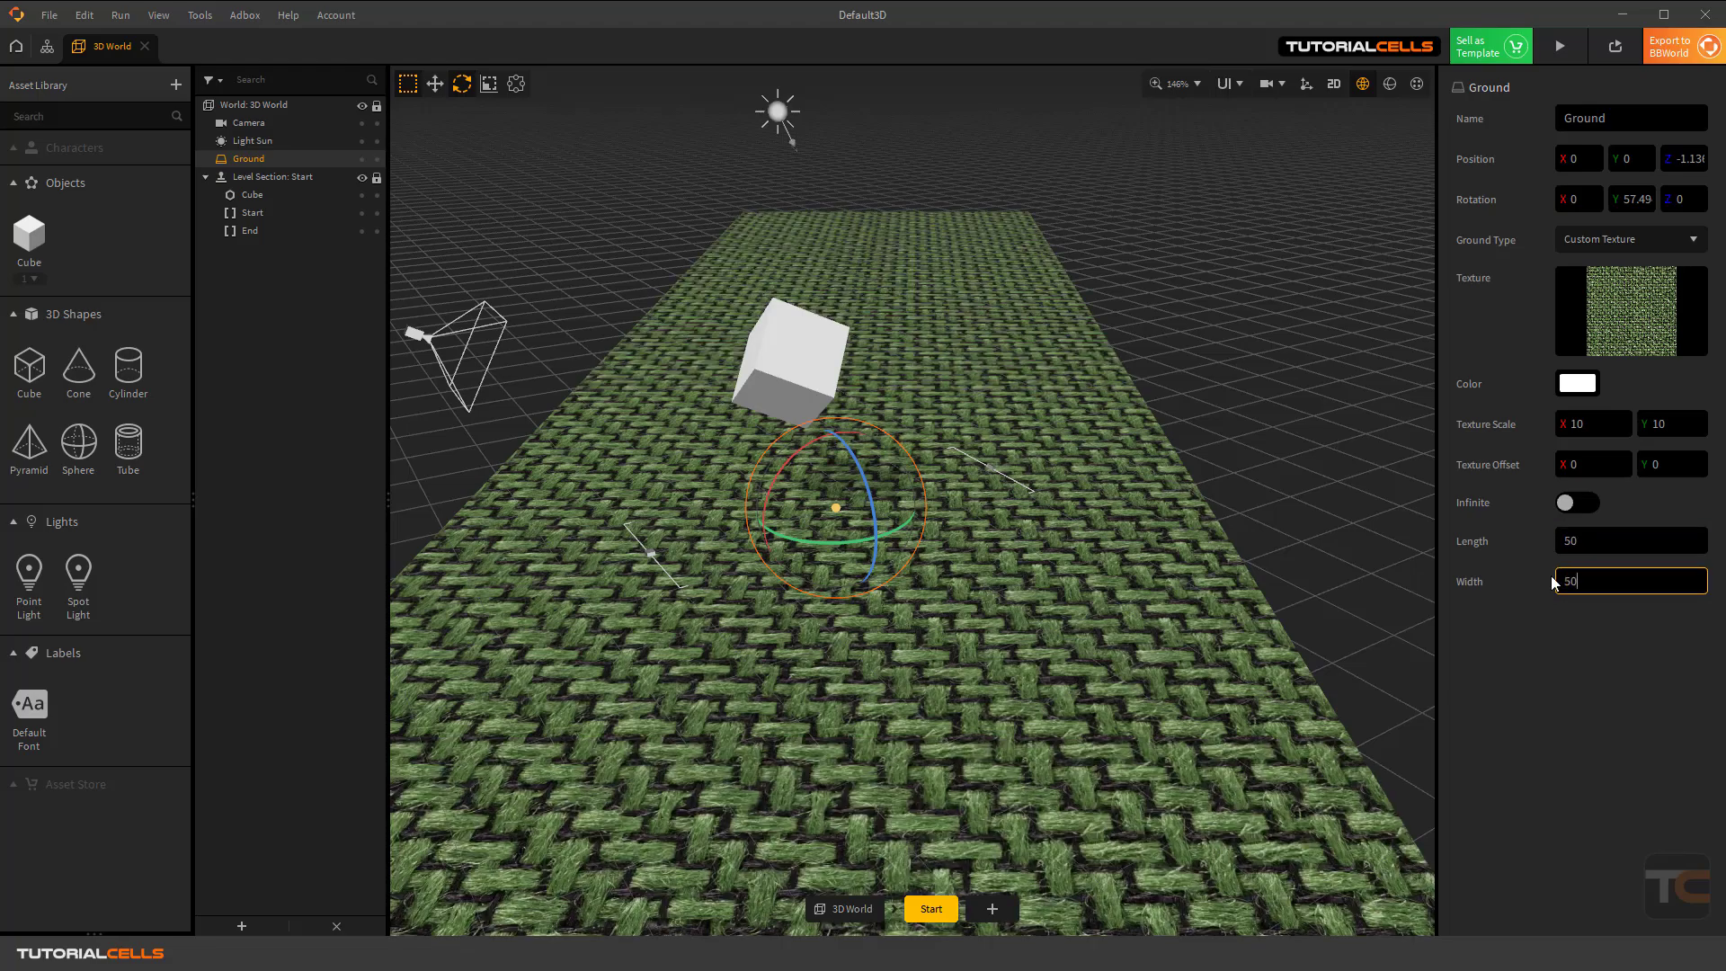
{"action": "key", "text": "Return"}
Zoom to inspect the 50 by 50 ground, then switch Infinite back on.
{"action": "scroll", "coordinate": [970, 395], "scroll_direction": "down", "scroll_amount": 10}
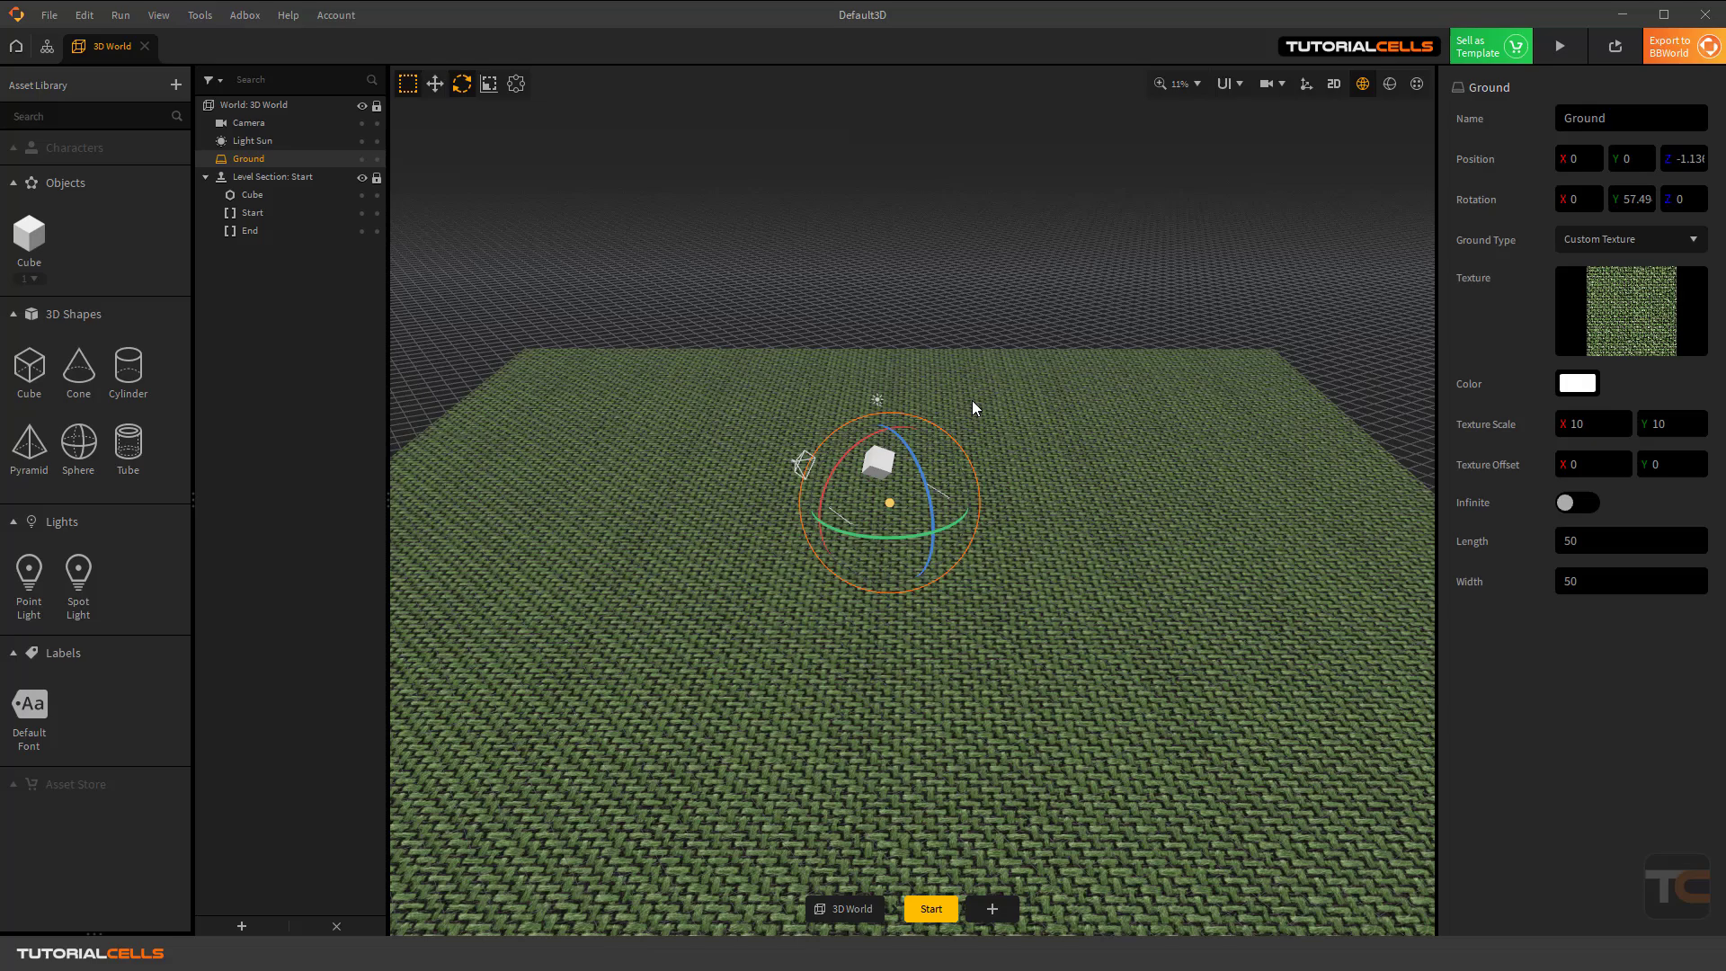
{"action": "scroll", "coordinate": [912, 462], "scroll_direction": "up", "scroll_amount": 10}
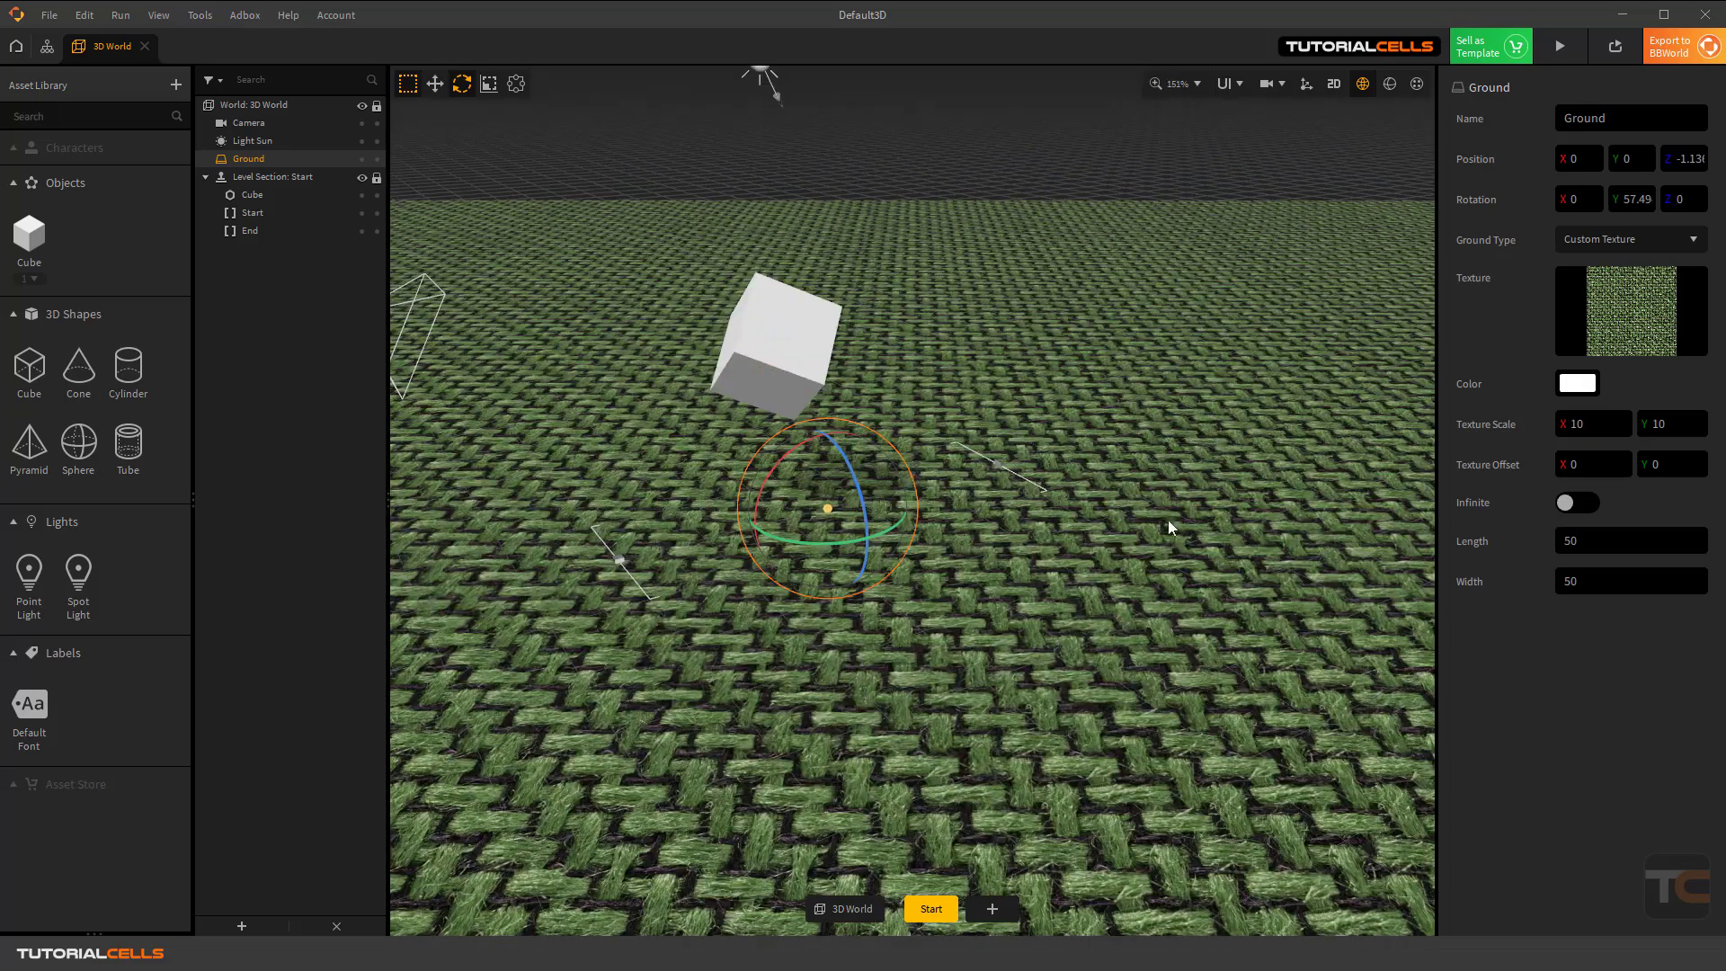
{"action": "left_click", "coordinate": [1587, 502]}
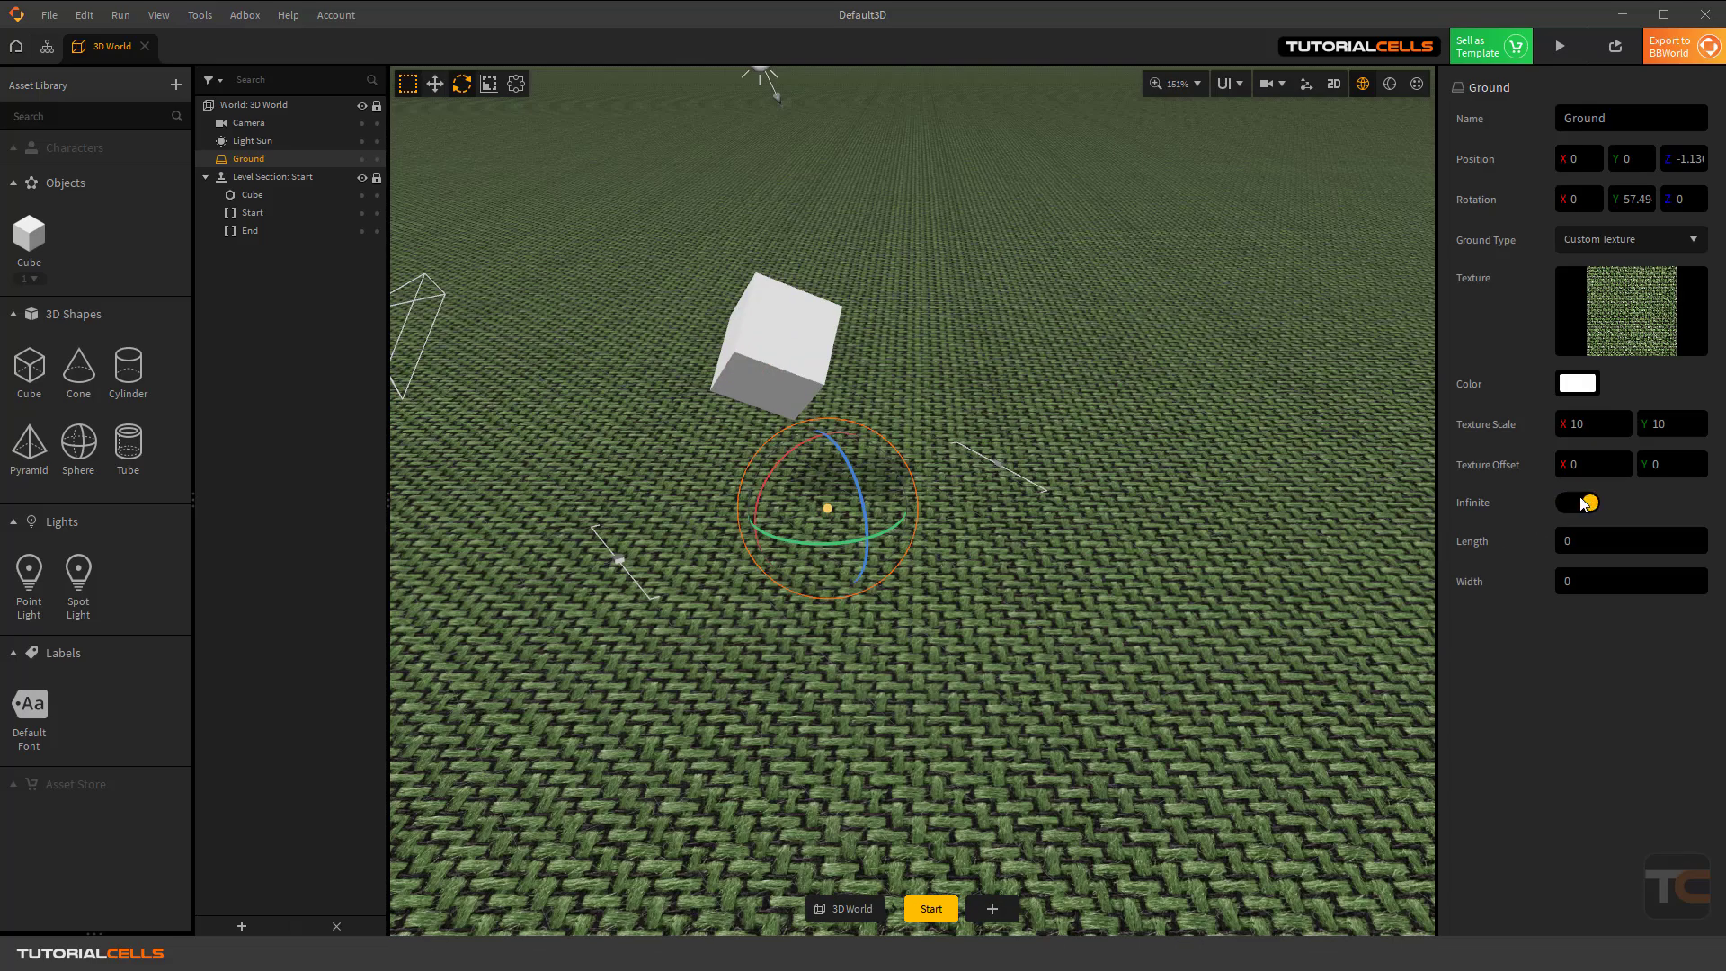
{"action": "mouse_move", "coordinate": [1670, 319]}
Remove the fabric texture, set Ground Type to No Texture, and colour the ground #434343.
{"action": "left_click", "coordinate": [1693, 280]}
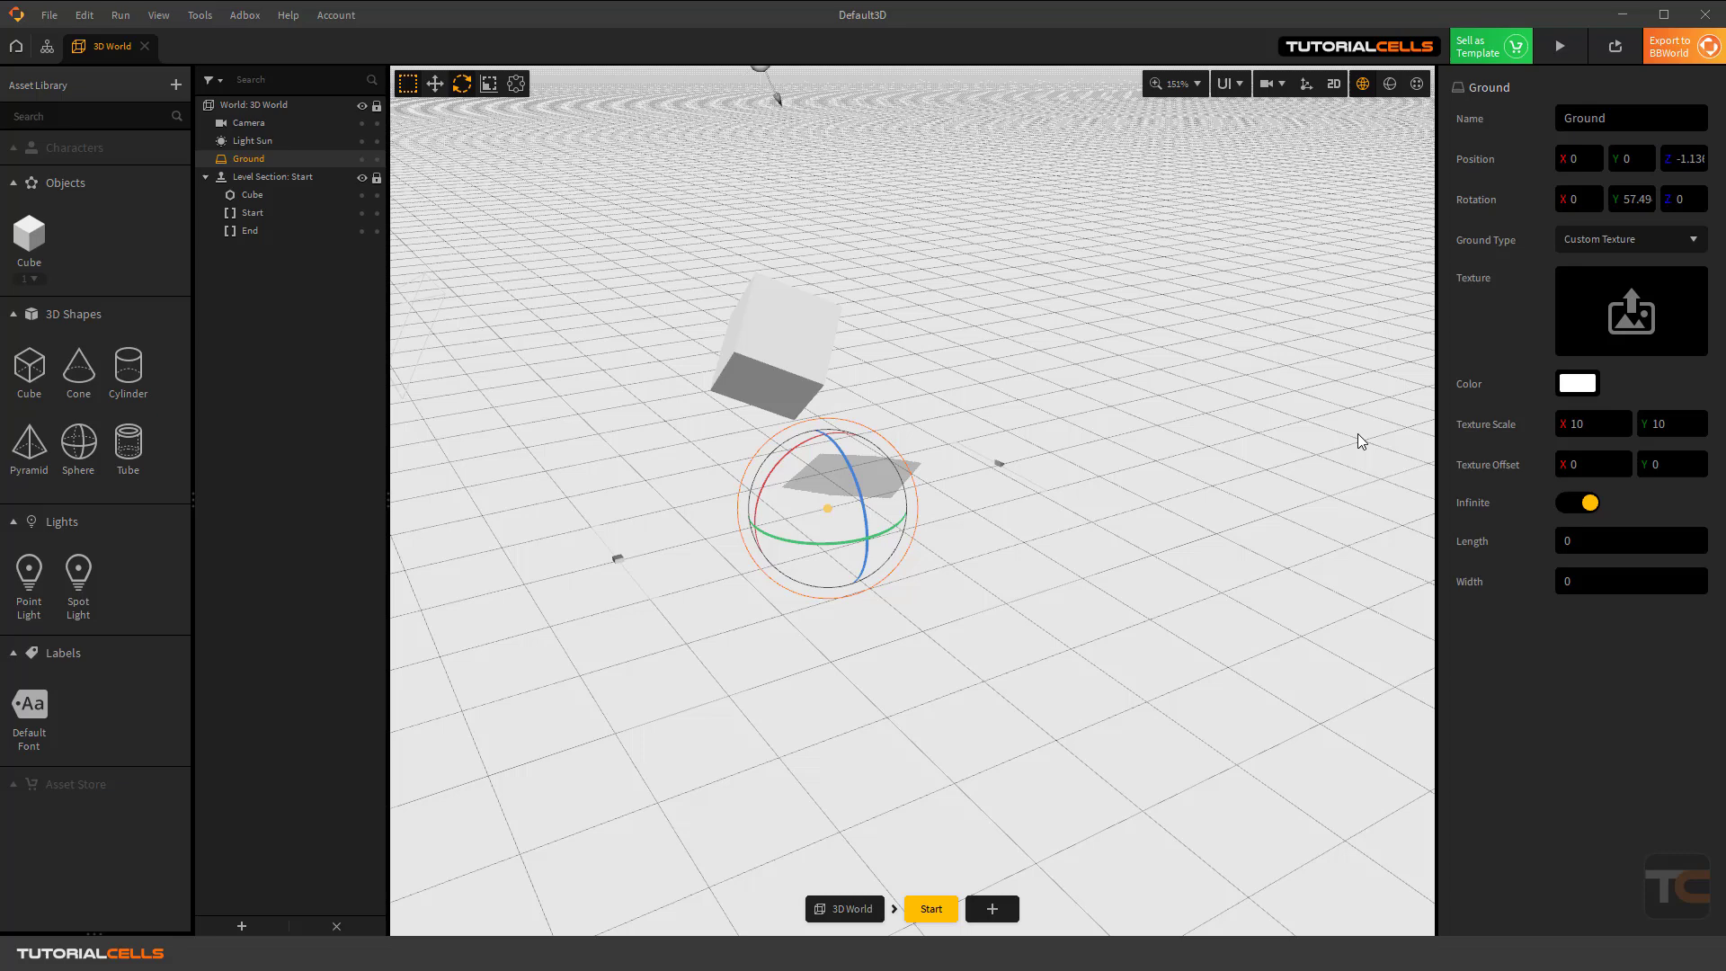
{"action": "left_click", "coordinate": [1602, 242]}
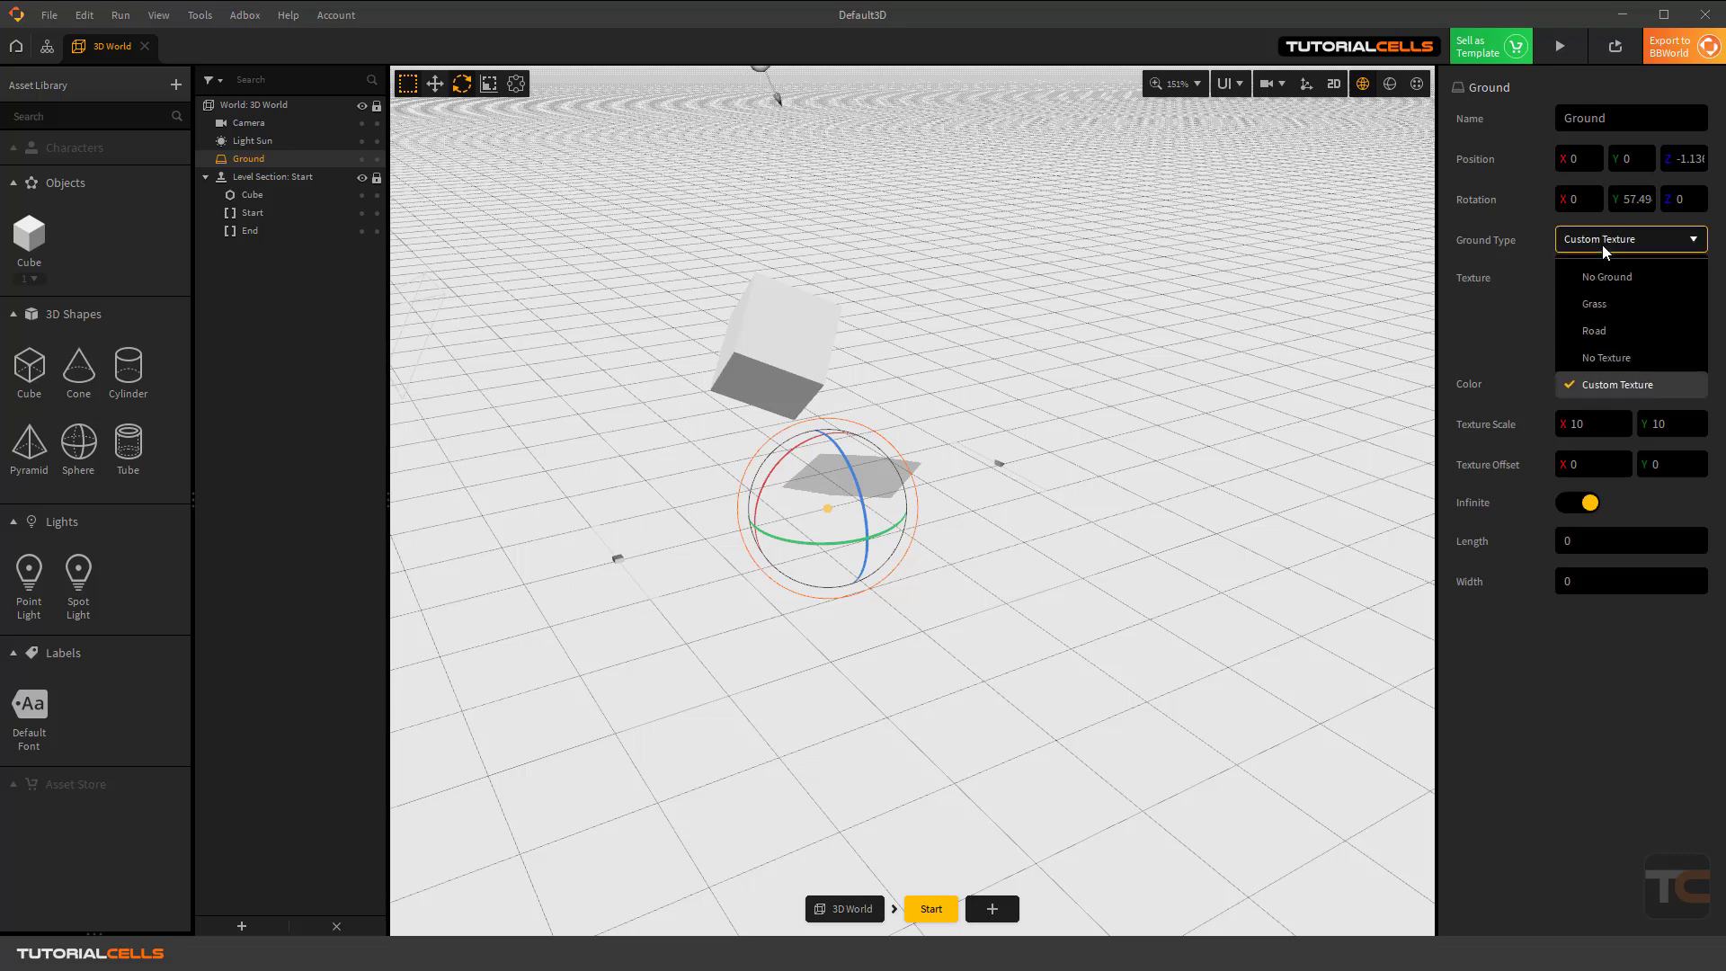
{"action": "left_click", "coordinate": [1631, 358]}
{"action": "left_click", "coordinate": [1577, 383]}
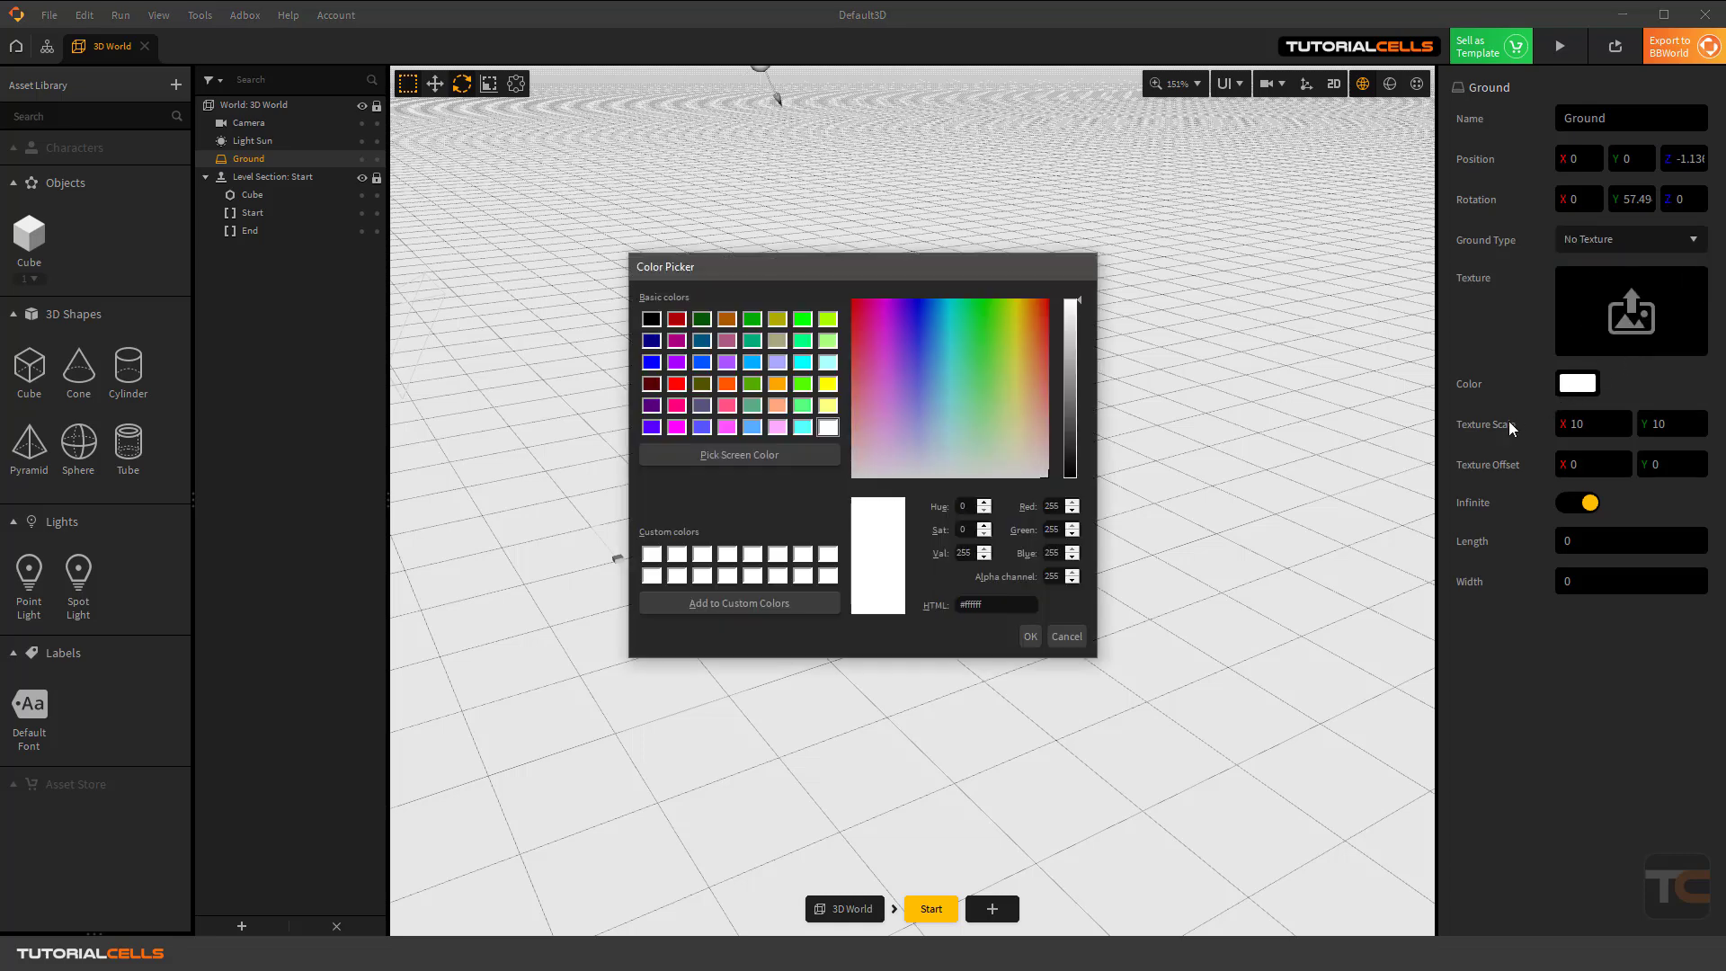
{"action": "left_click", "coordinate": [1076, 435]}
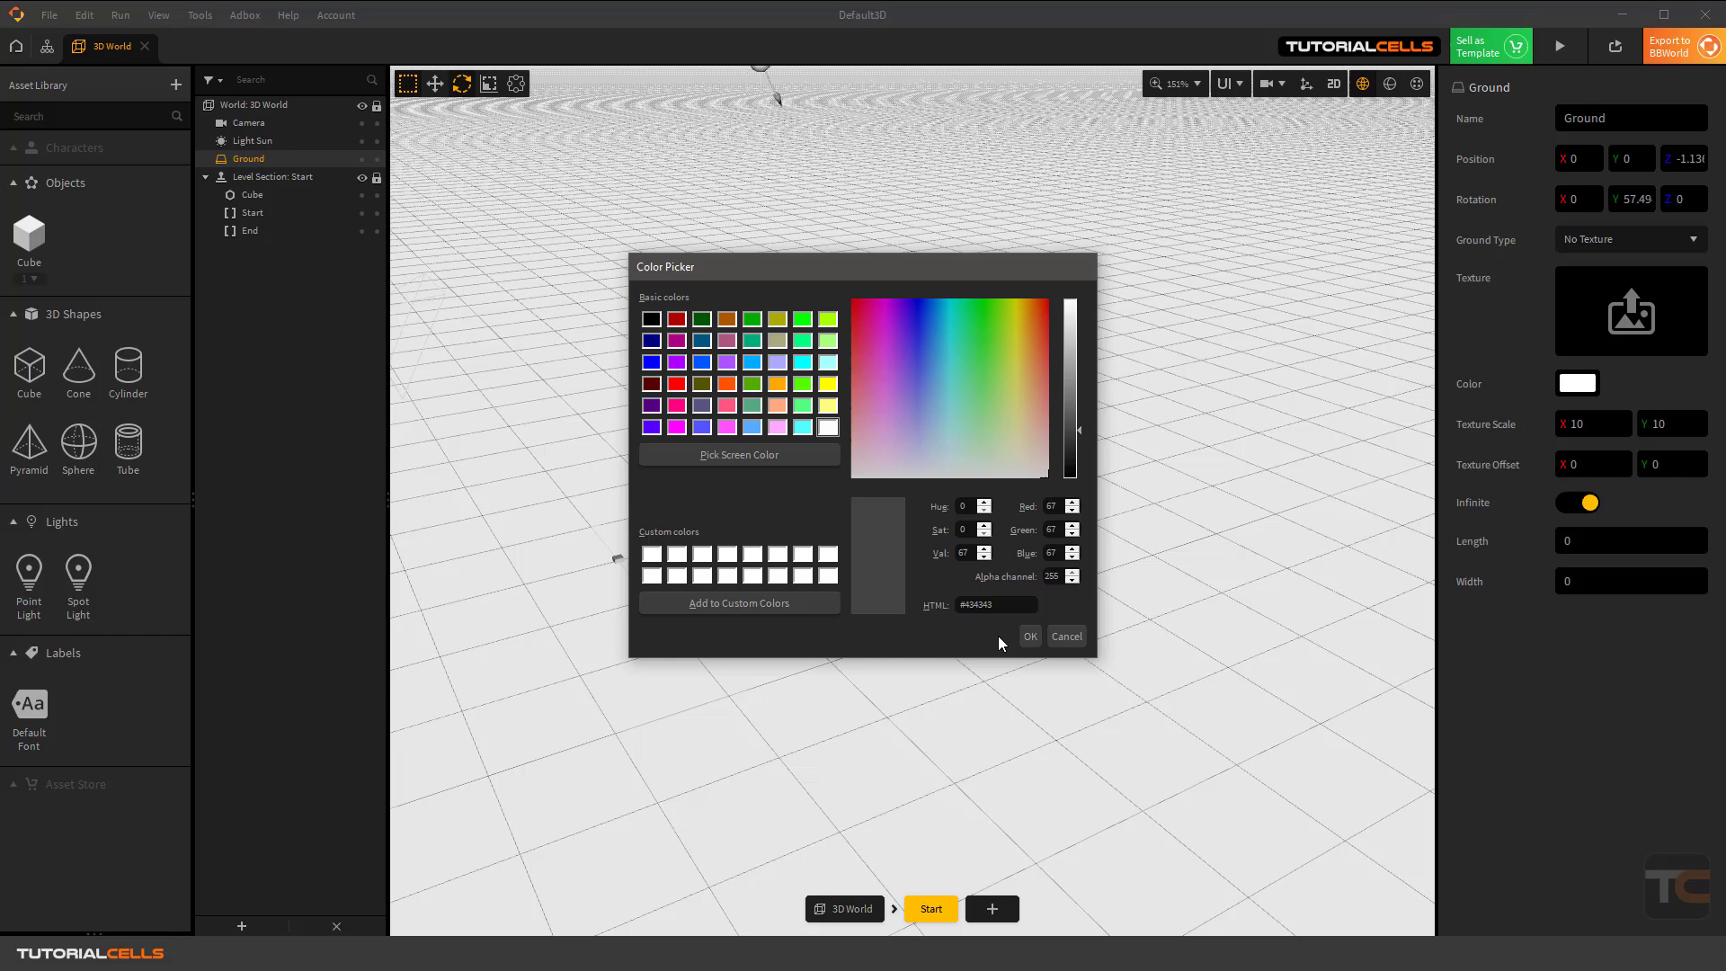
{"action": "left_click", "coordinate": [1026, 637]}
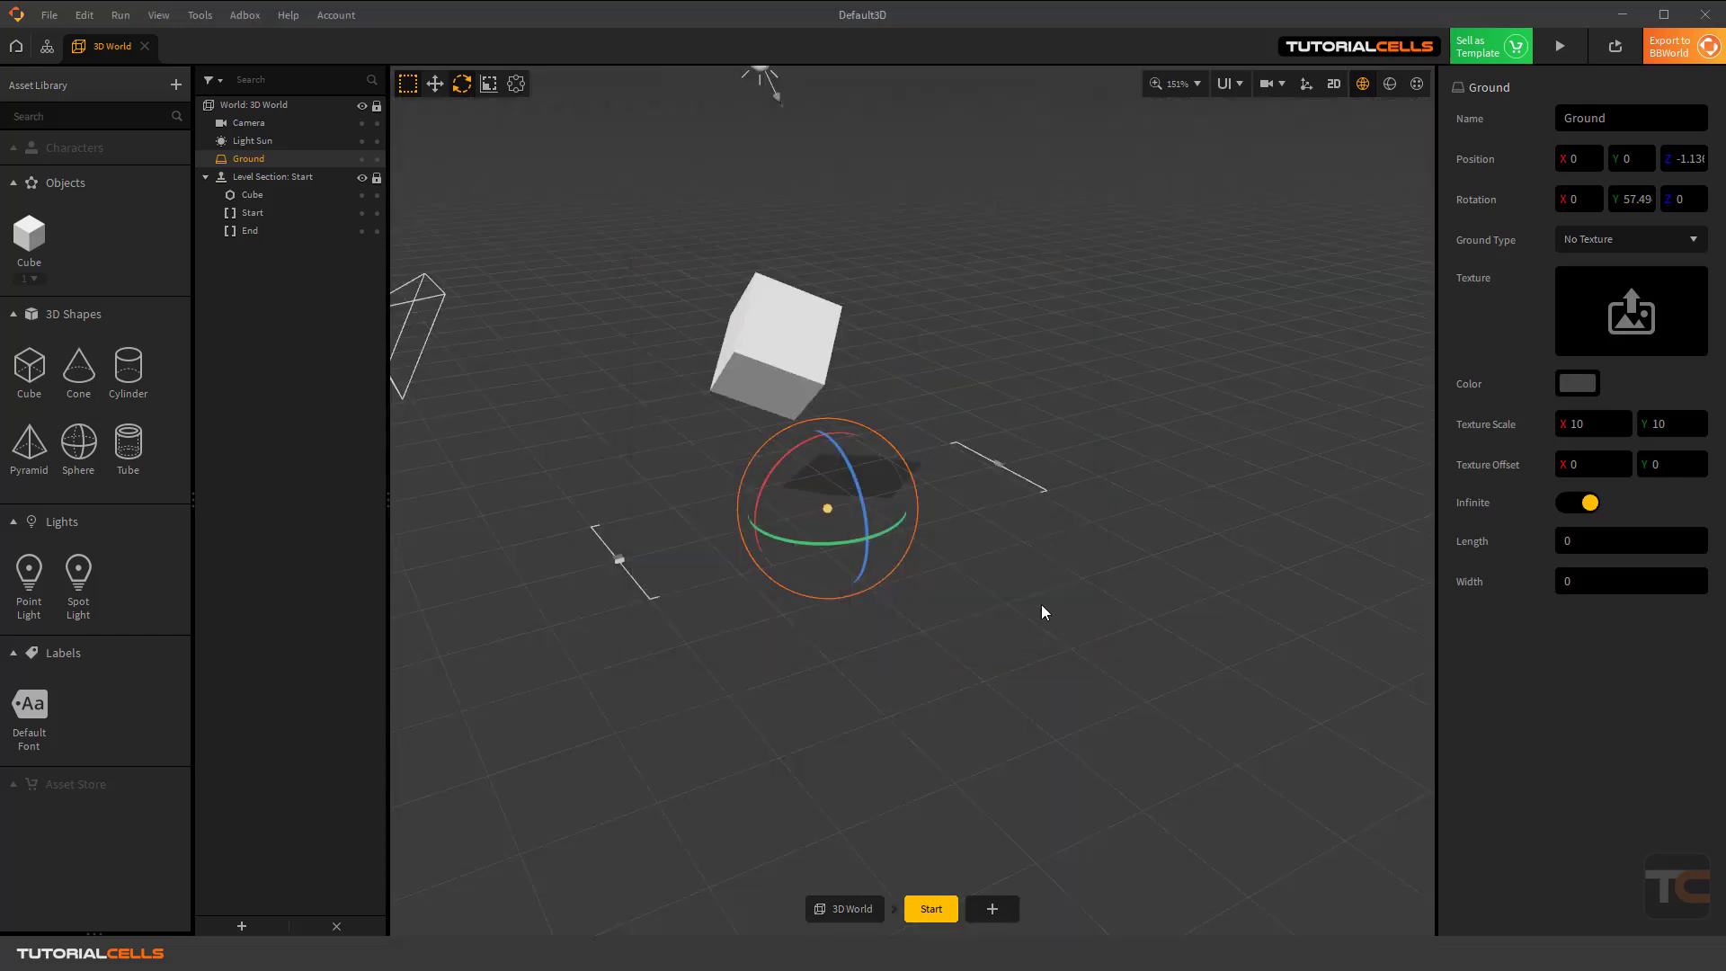
Preview the game with the dark-grey ground, then close the preview.
{"action": "left_click", "coordinate": [1560, 46]}
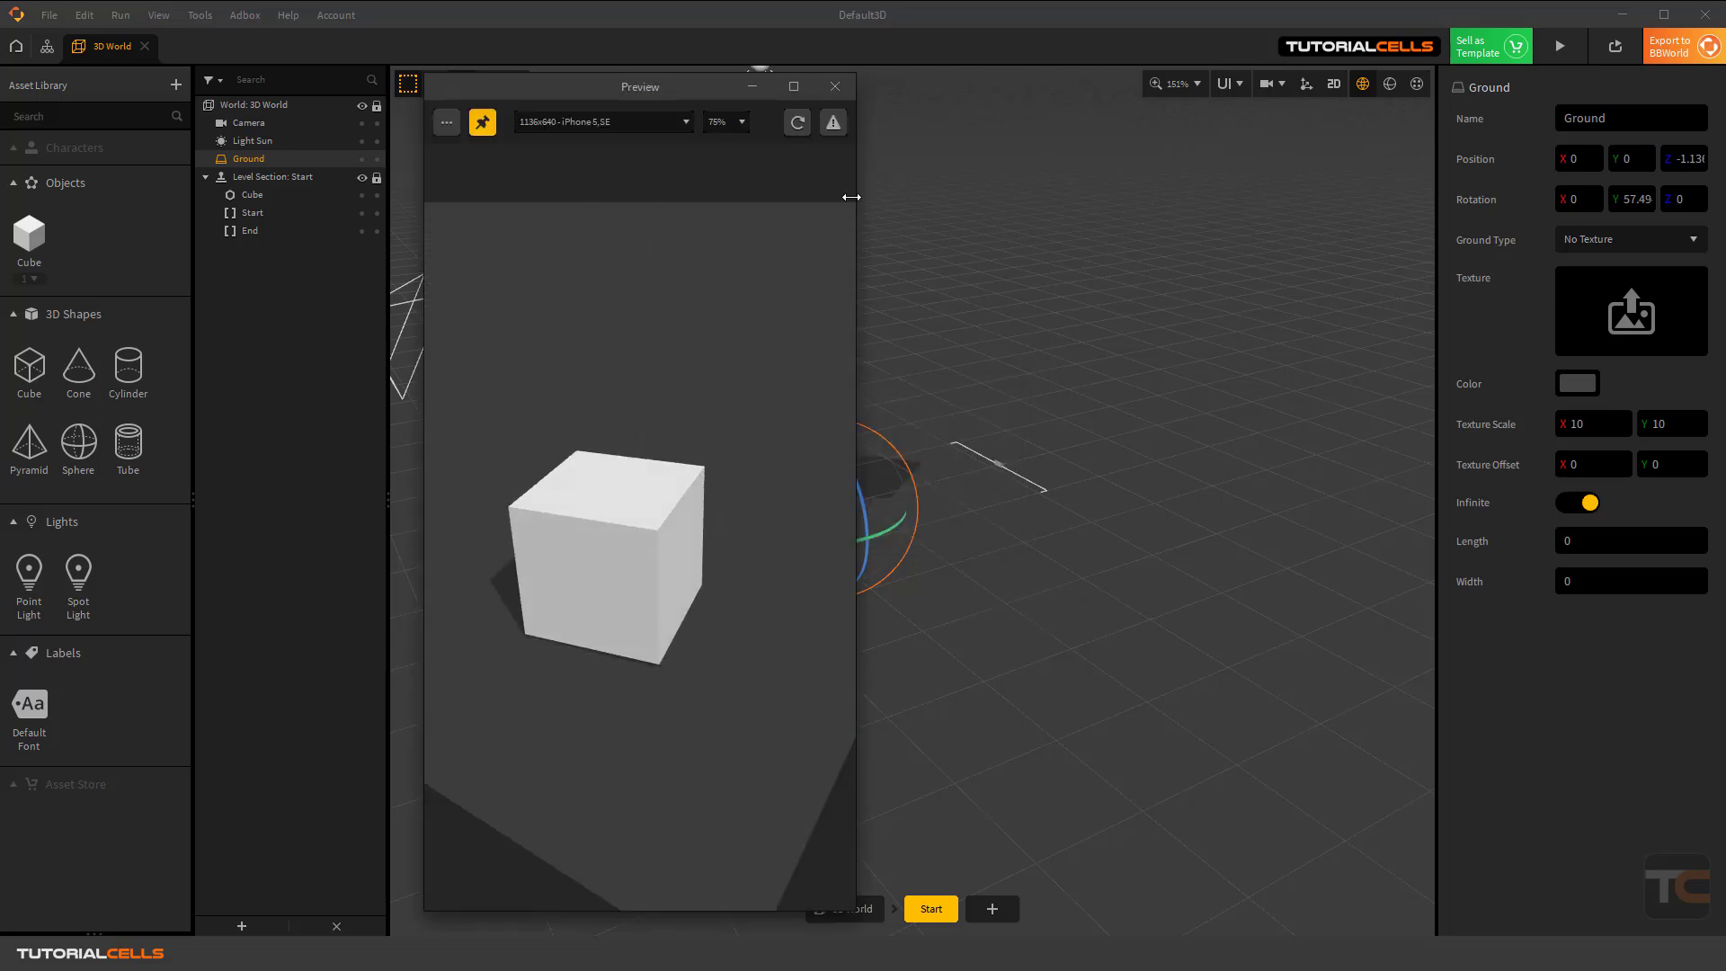
{"action": "left_click", "coordinate": [836, 87]}
{"action": "scroll", "coordinate": [879, 527], "scroll_direction": "down", "scroll_amount": 10}
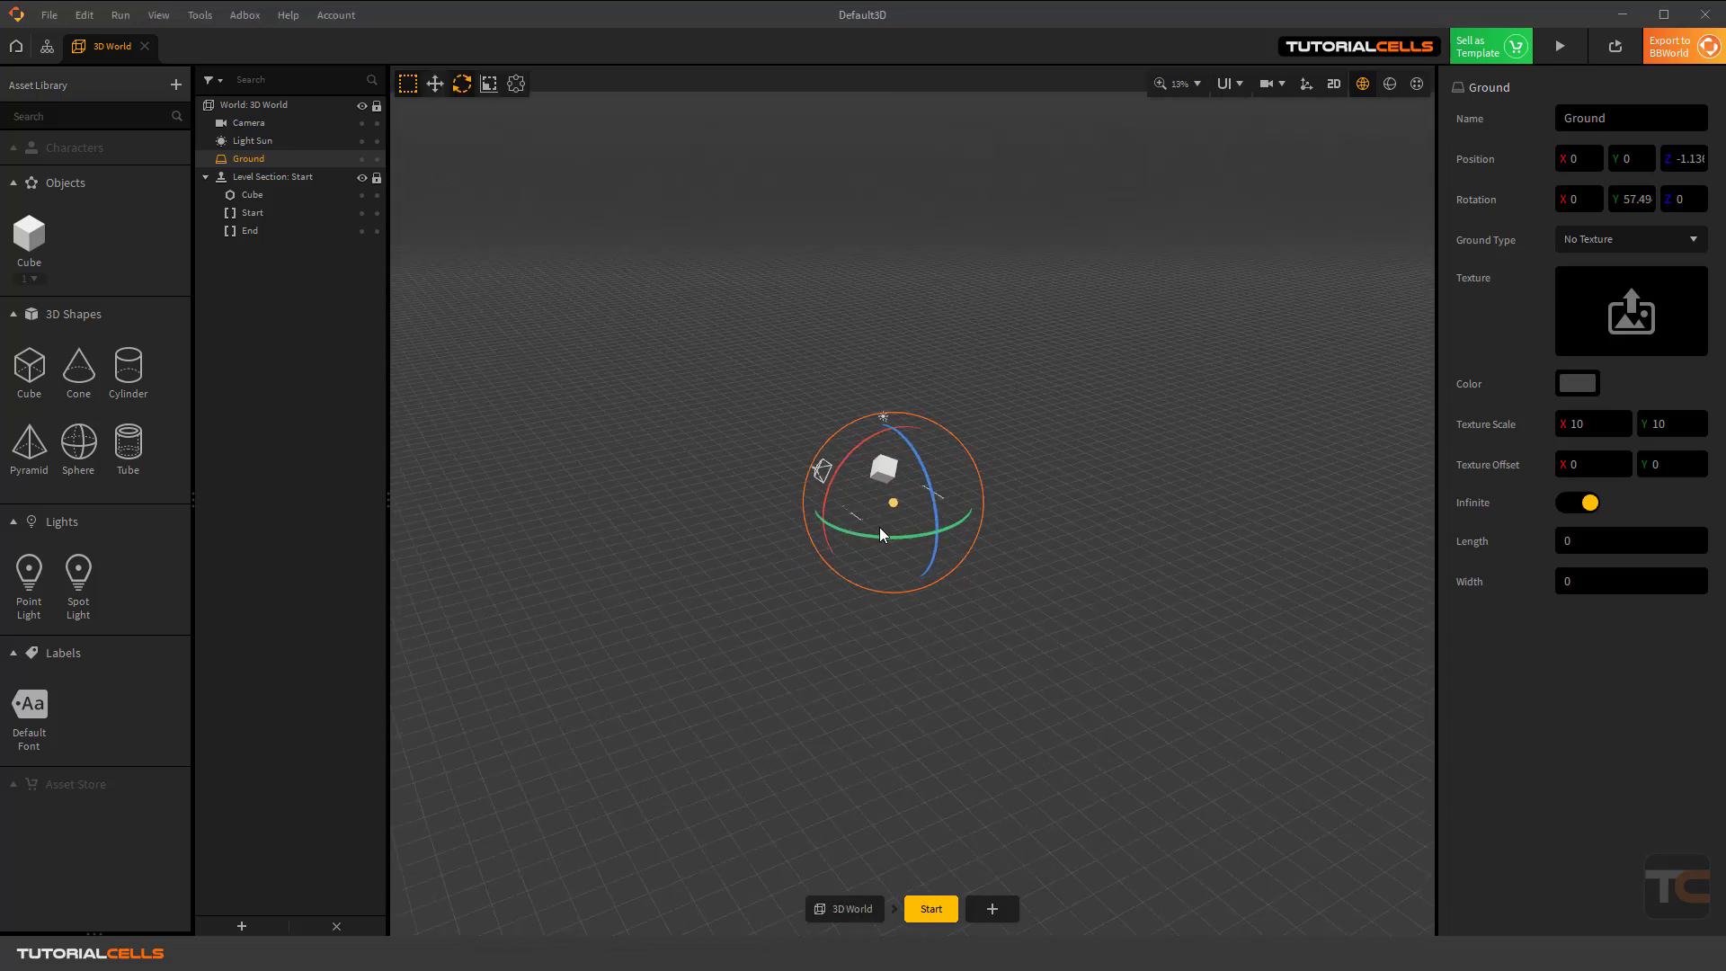
{"action": "scroll", "coordinate": [913, 509], "scroll_direction": "up", "scroll_amount": 10}
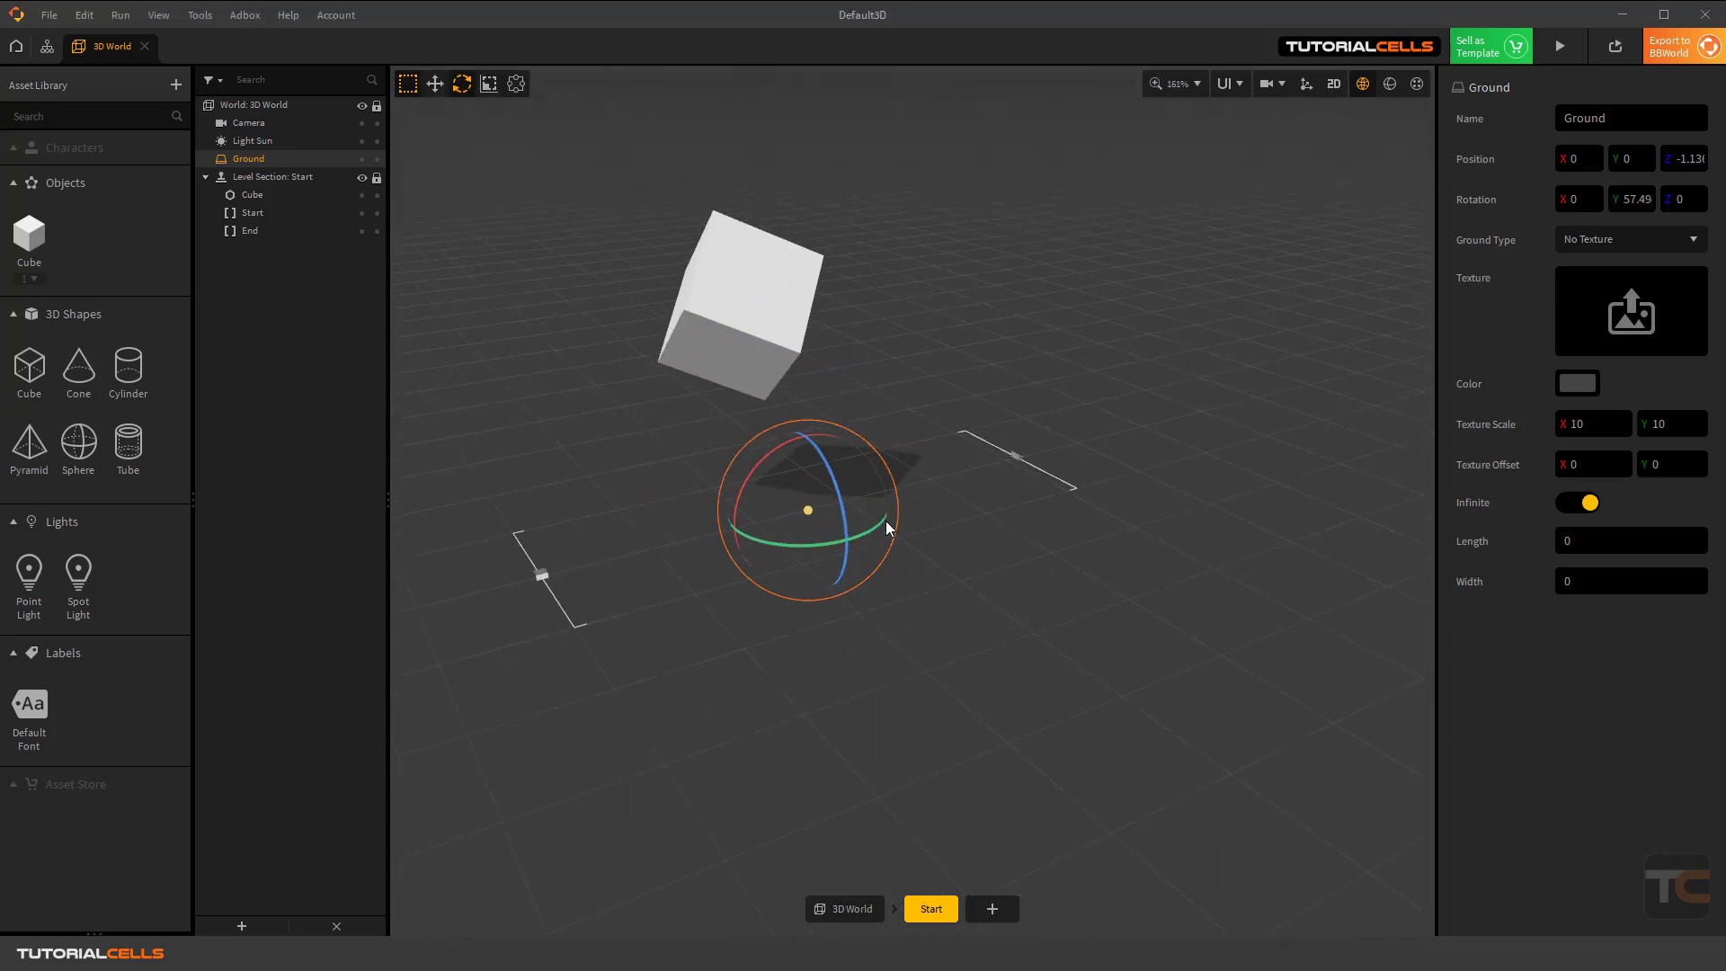
Toggle Infinite ground off and back on, then preview the game again.
{"action": "left_click", "coordinate": [1573, 504]}
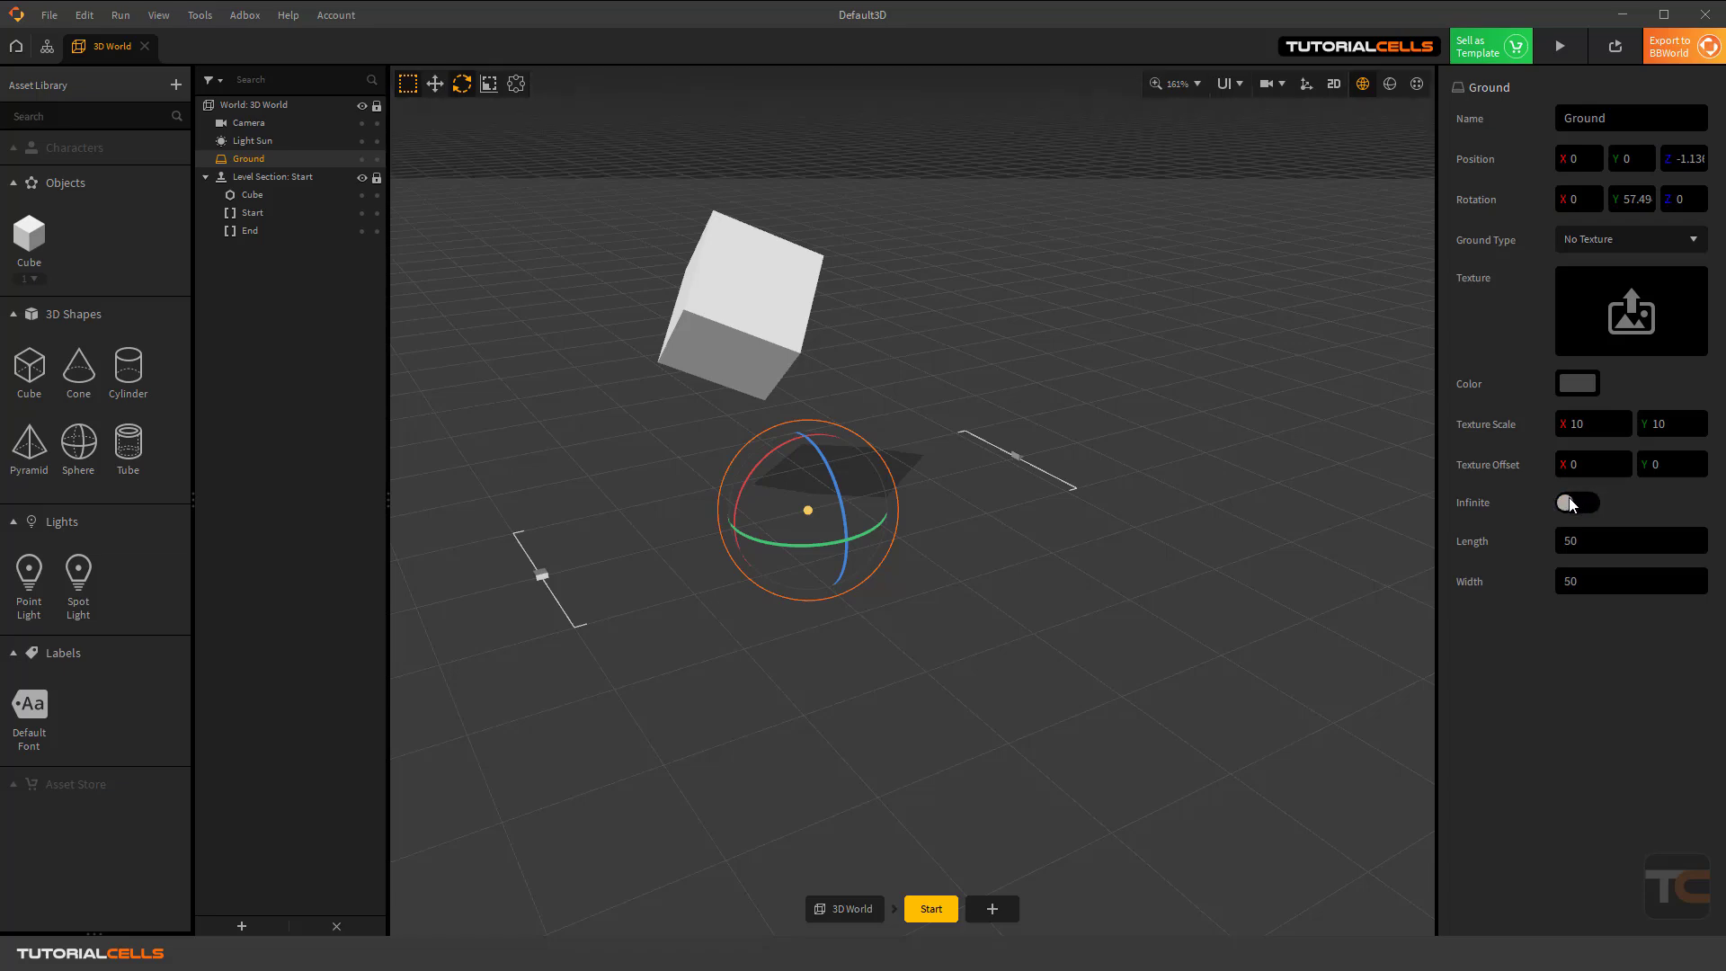
{"action": "left_click", "coordinate": [1568, 500]}
{"action": "scroll", "coordinate": [1034, 396], "scroll_direction": "down", "scroll_amount": 3}
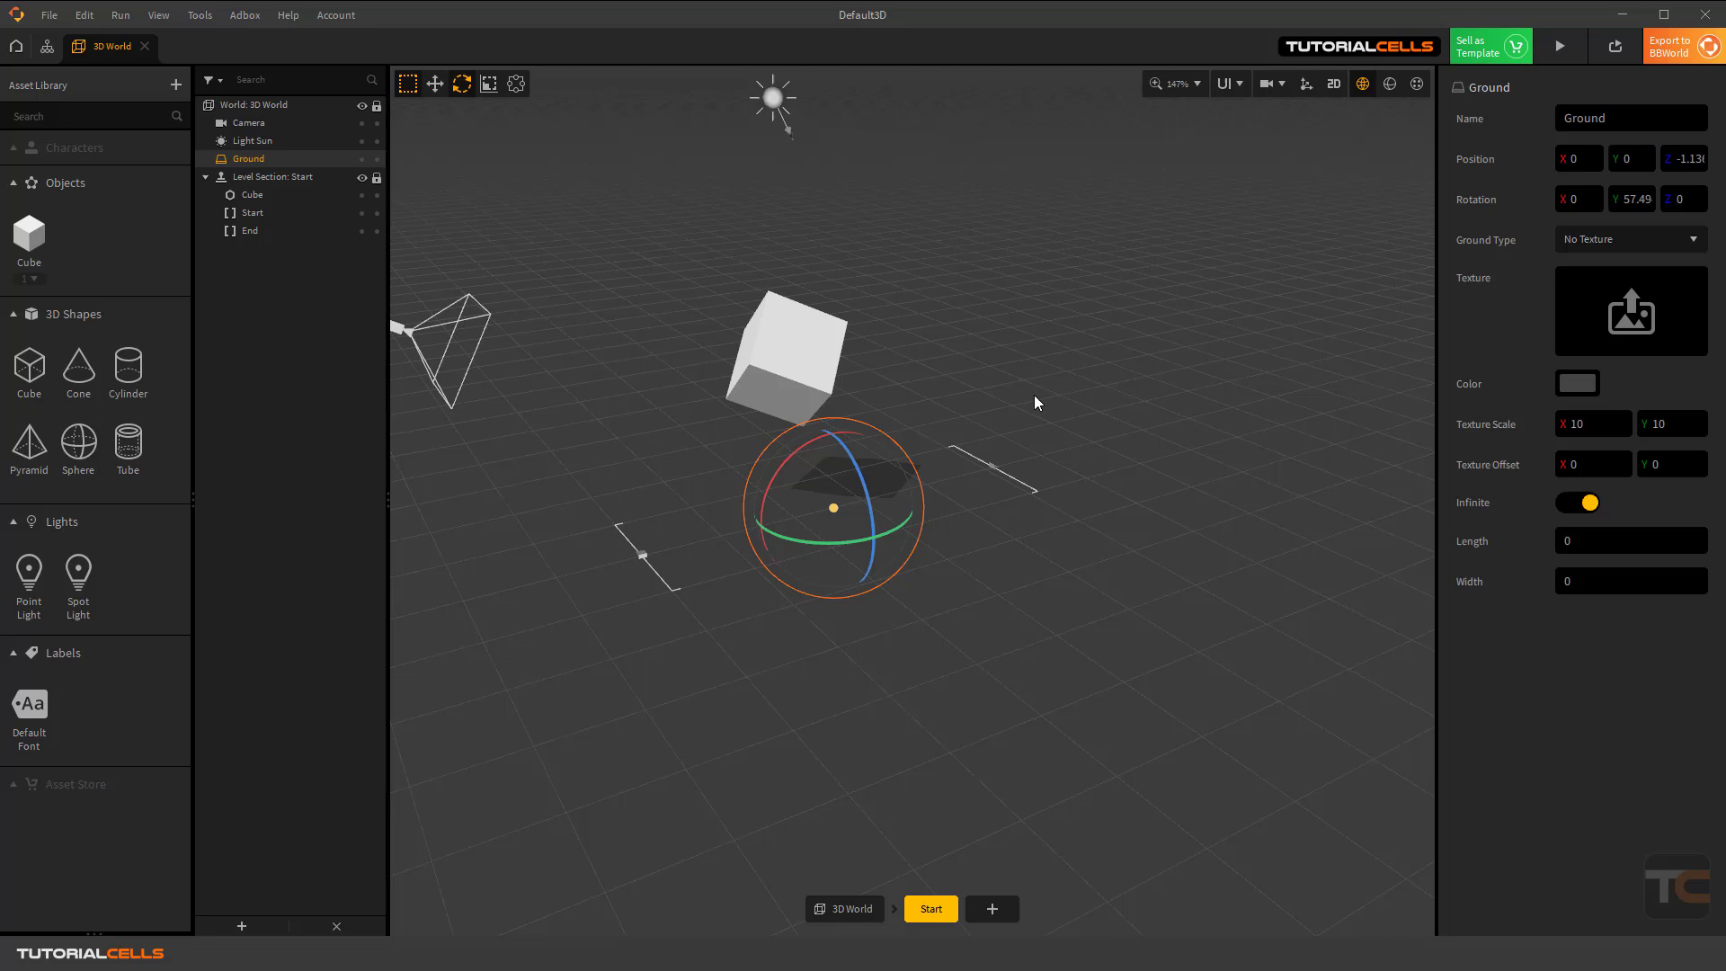
{"action": "scroll", "coordinate": [1034, 395], "scroll_direction": "up", "scroll_amount": 3}
{"action": "left_click", "coordinate": [1566, 49]}
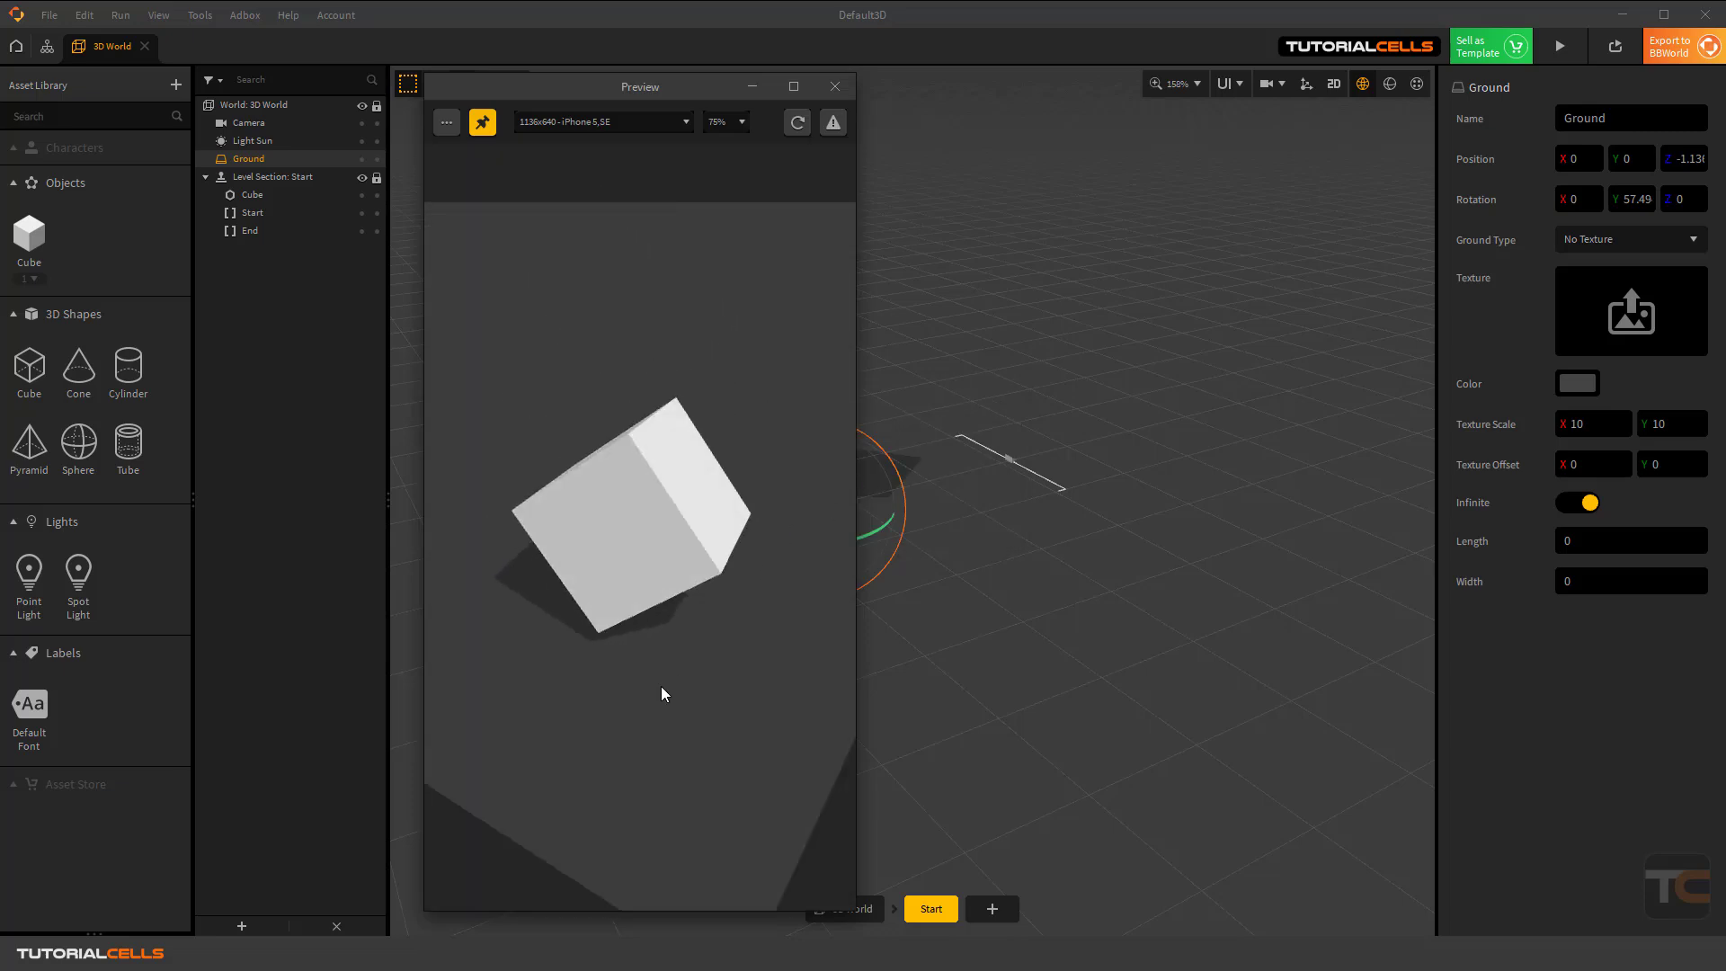
{"action": "left_click", "coordinate": [835, 87]}
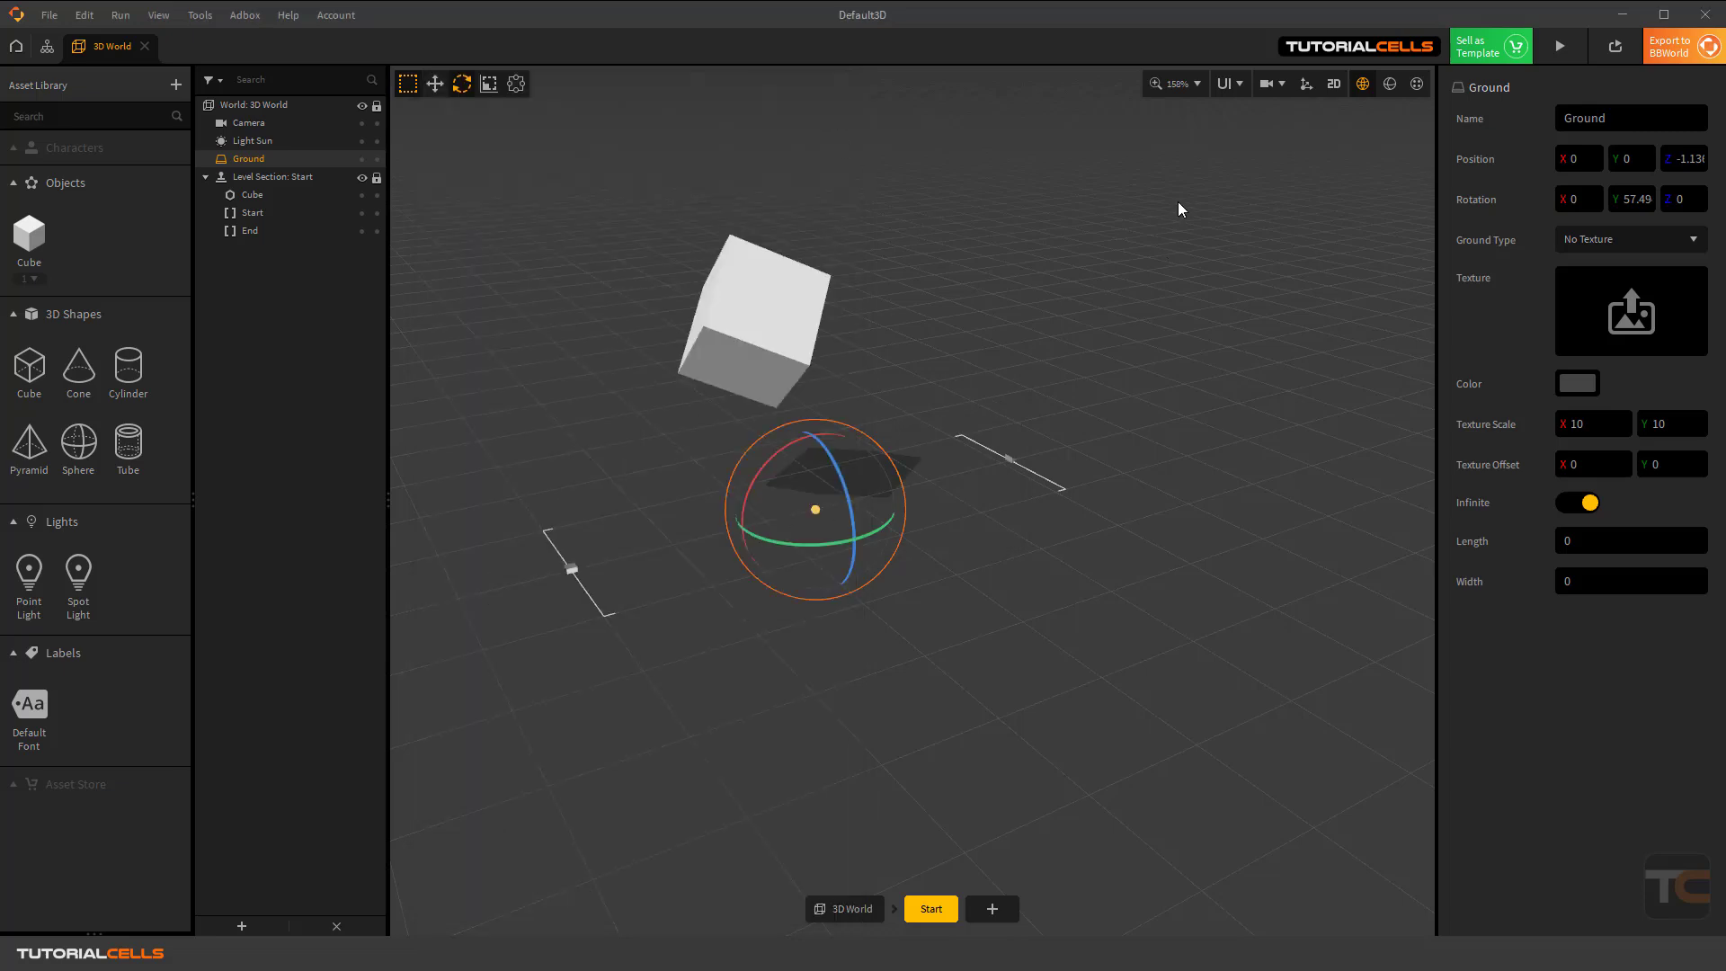
Switch to the game camera view and preview the game from it.
{"action": "left_click", "coordinate": [1265, 83]}
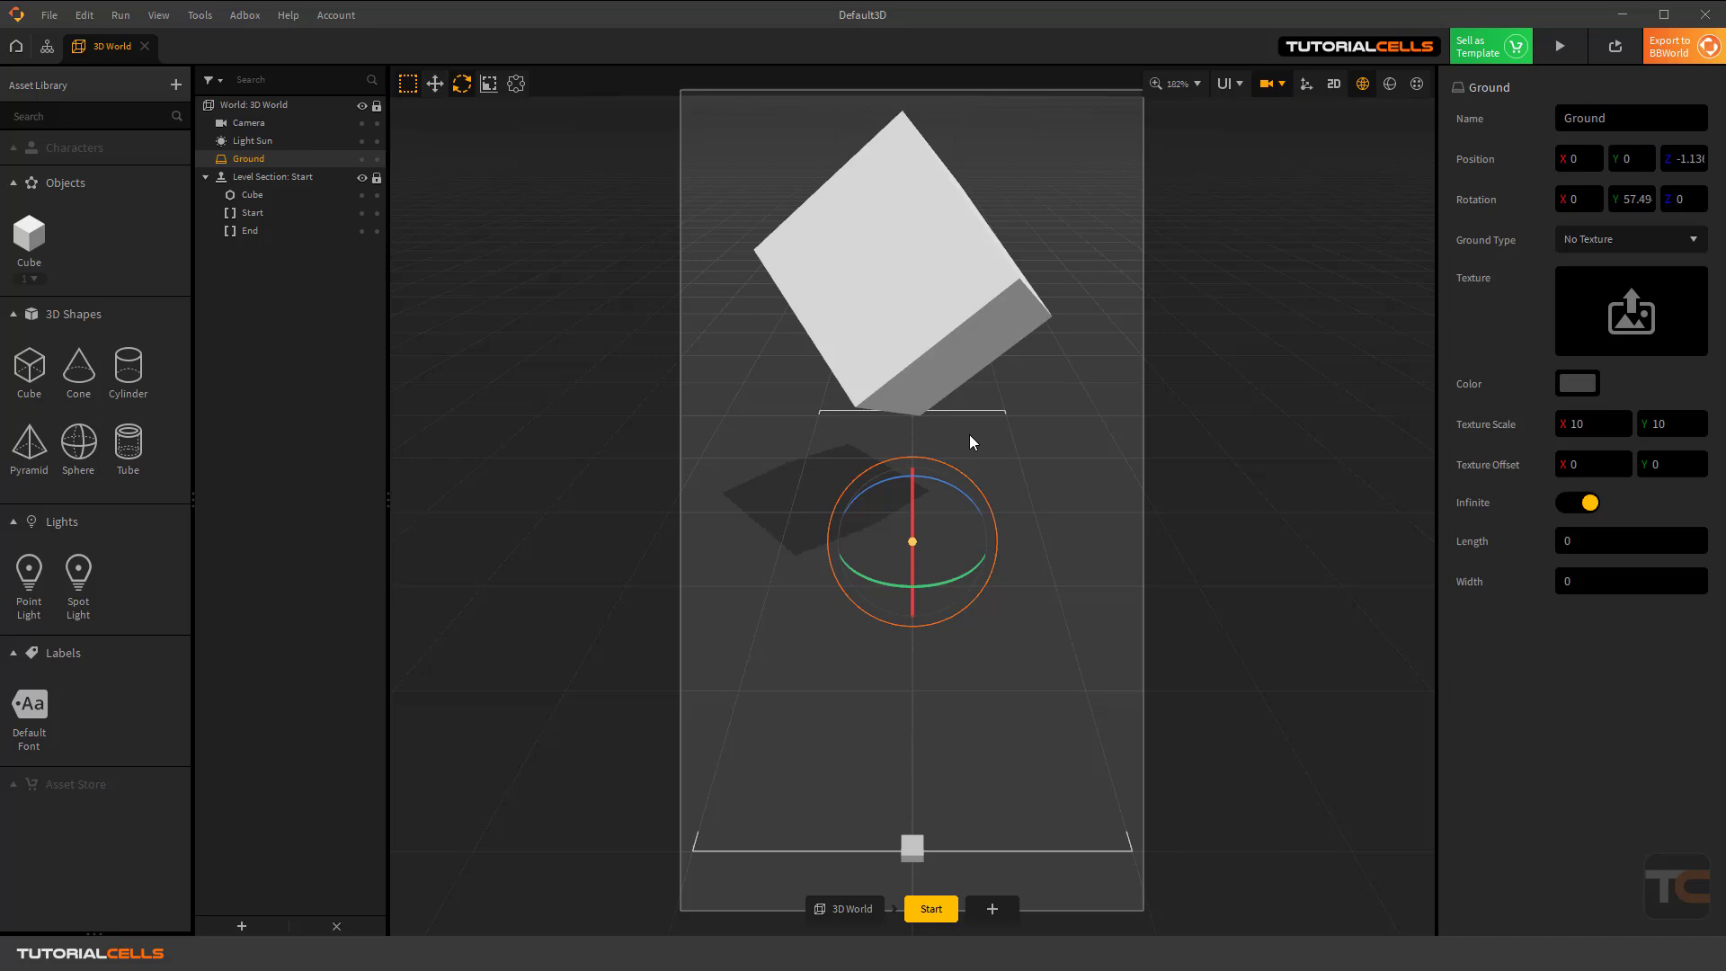
{"action": "scroll", "coordinate": [964, 434], "scroll_direction": "down", "scroll_amount": 3}
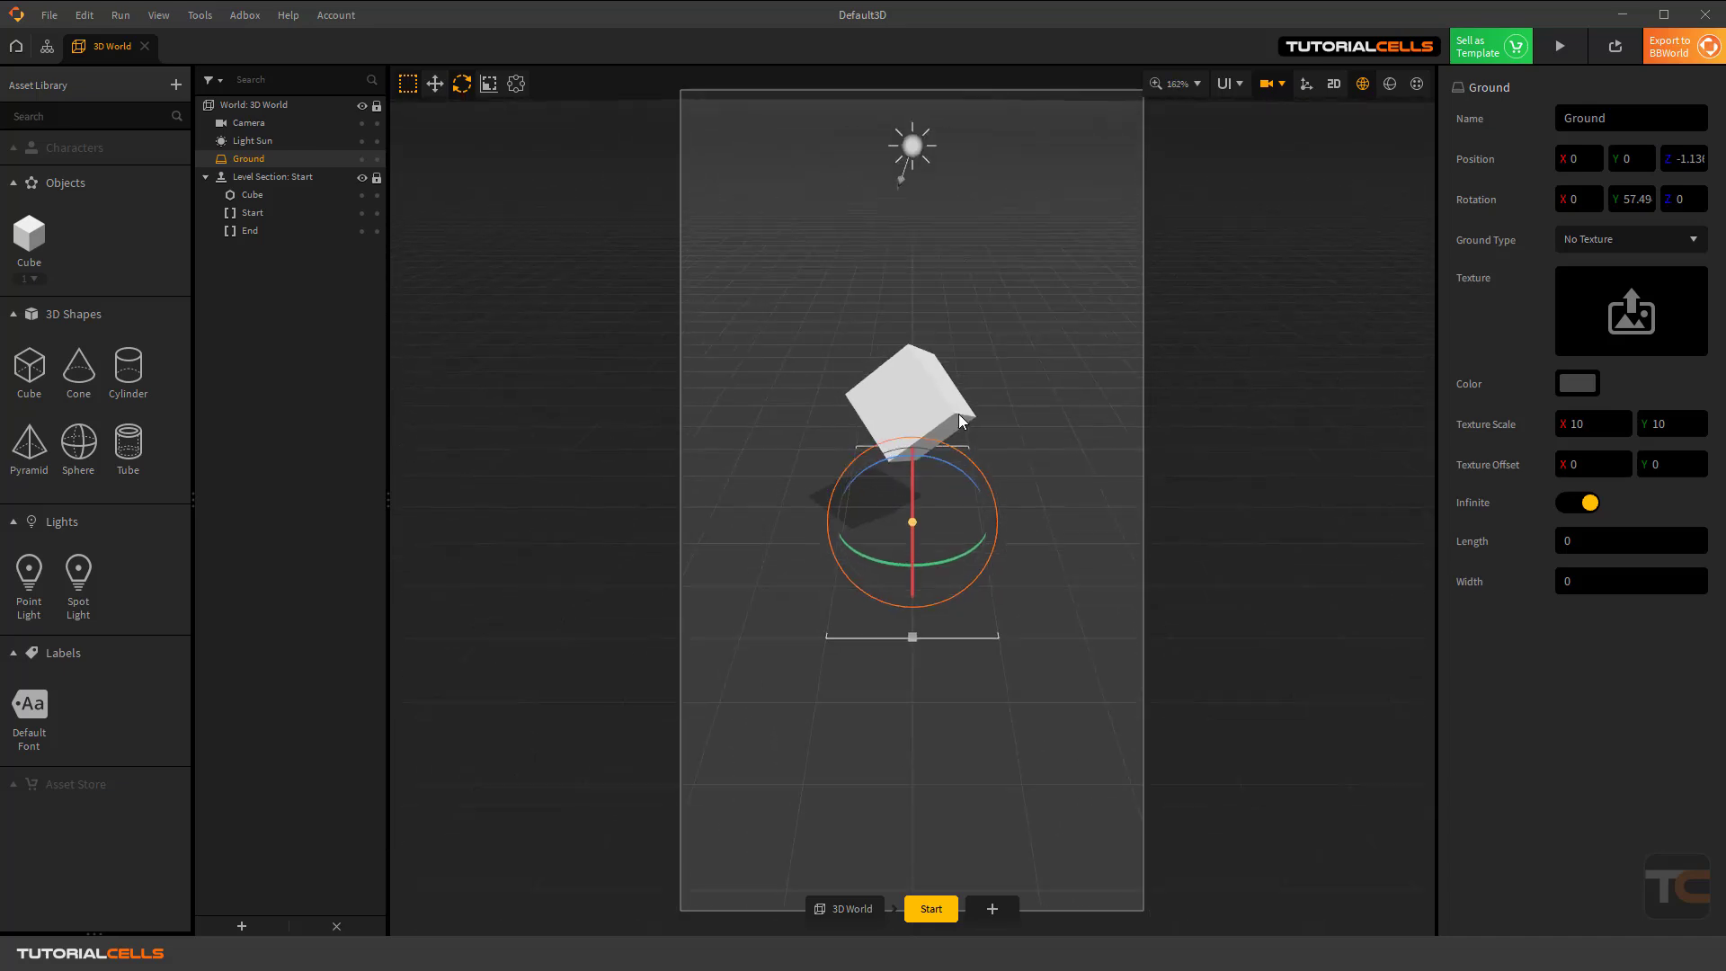
{"action": "scroll", "coordinate": [958, 376], "scroll_direction": "up", "scroll_amount": 1}
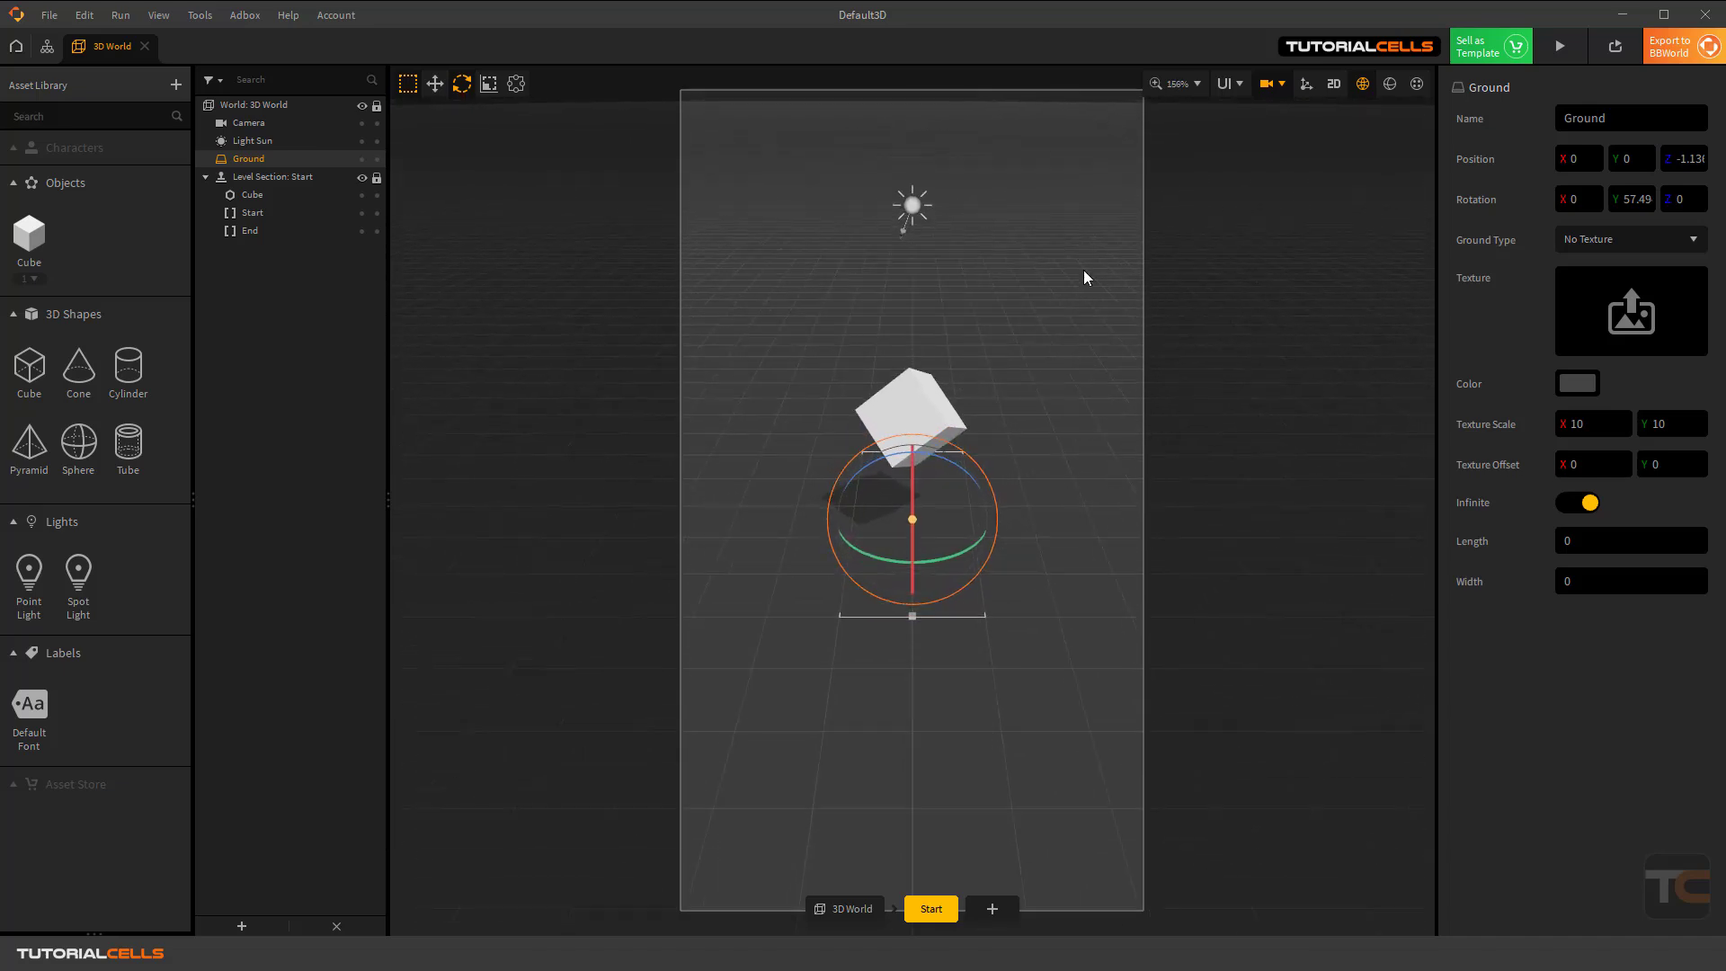
{"action": "left_click", "coordinate": [1559, 46]}
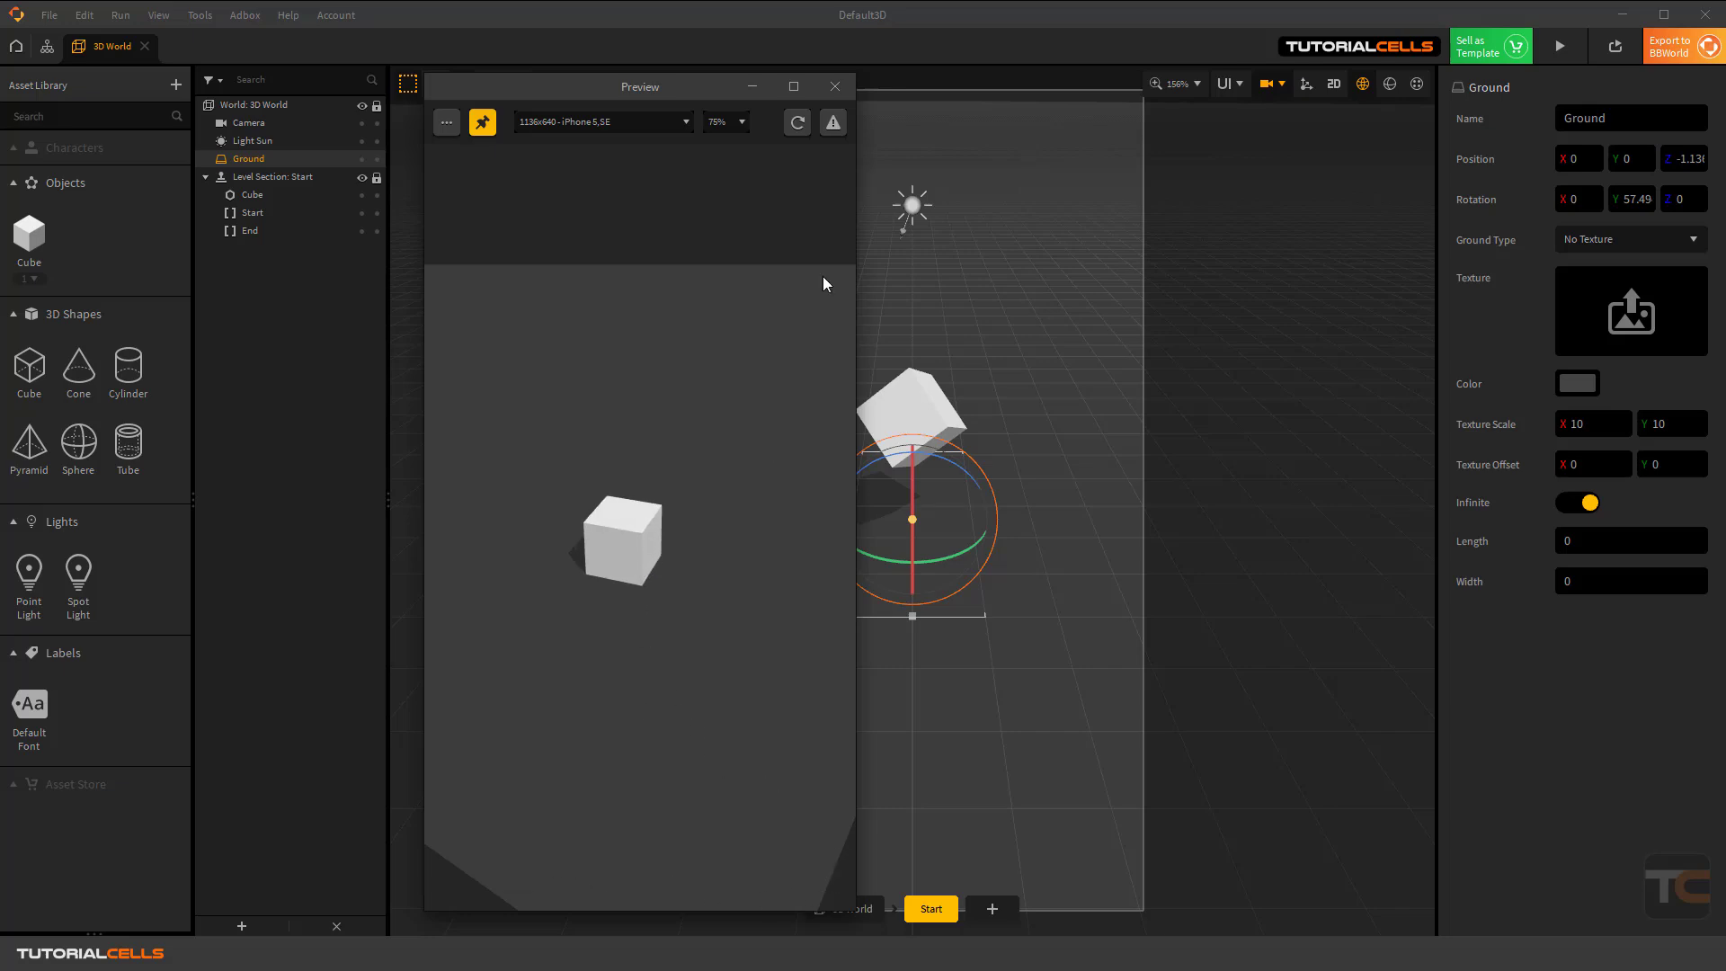
{"action": "left_click", "coordinate": [837, 86]}
Set Ground Type to Custom Texture, then run, restart and close a preview.
{"action": "left_click", "coordinate": [1625, 240]}
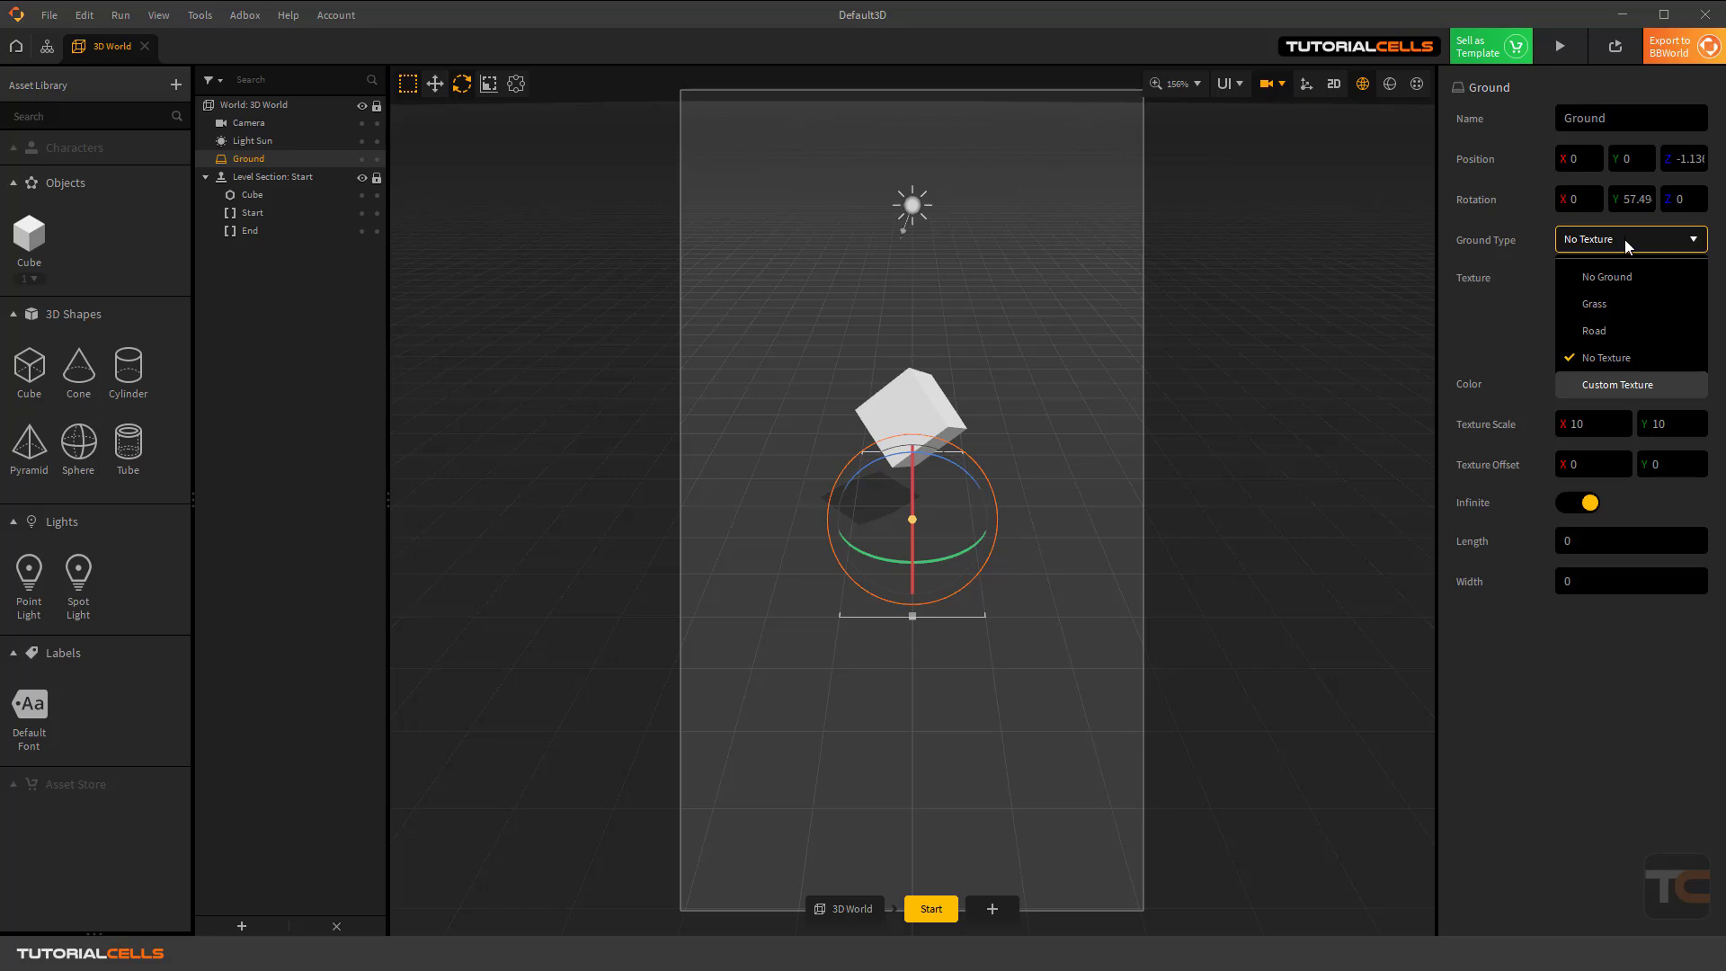
{"action": "left_click", "coordinate": [1615, 387]}
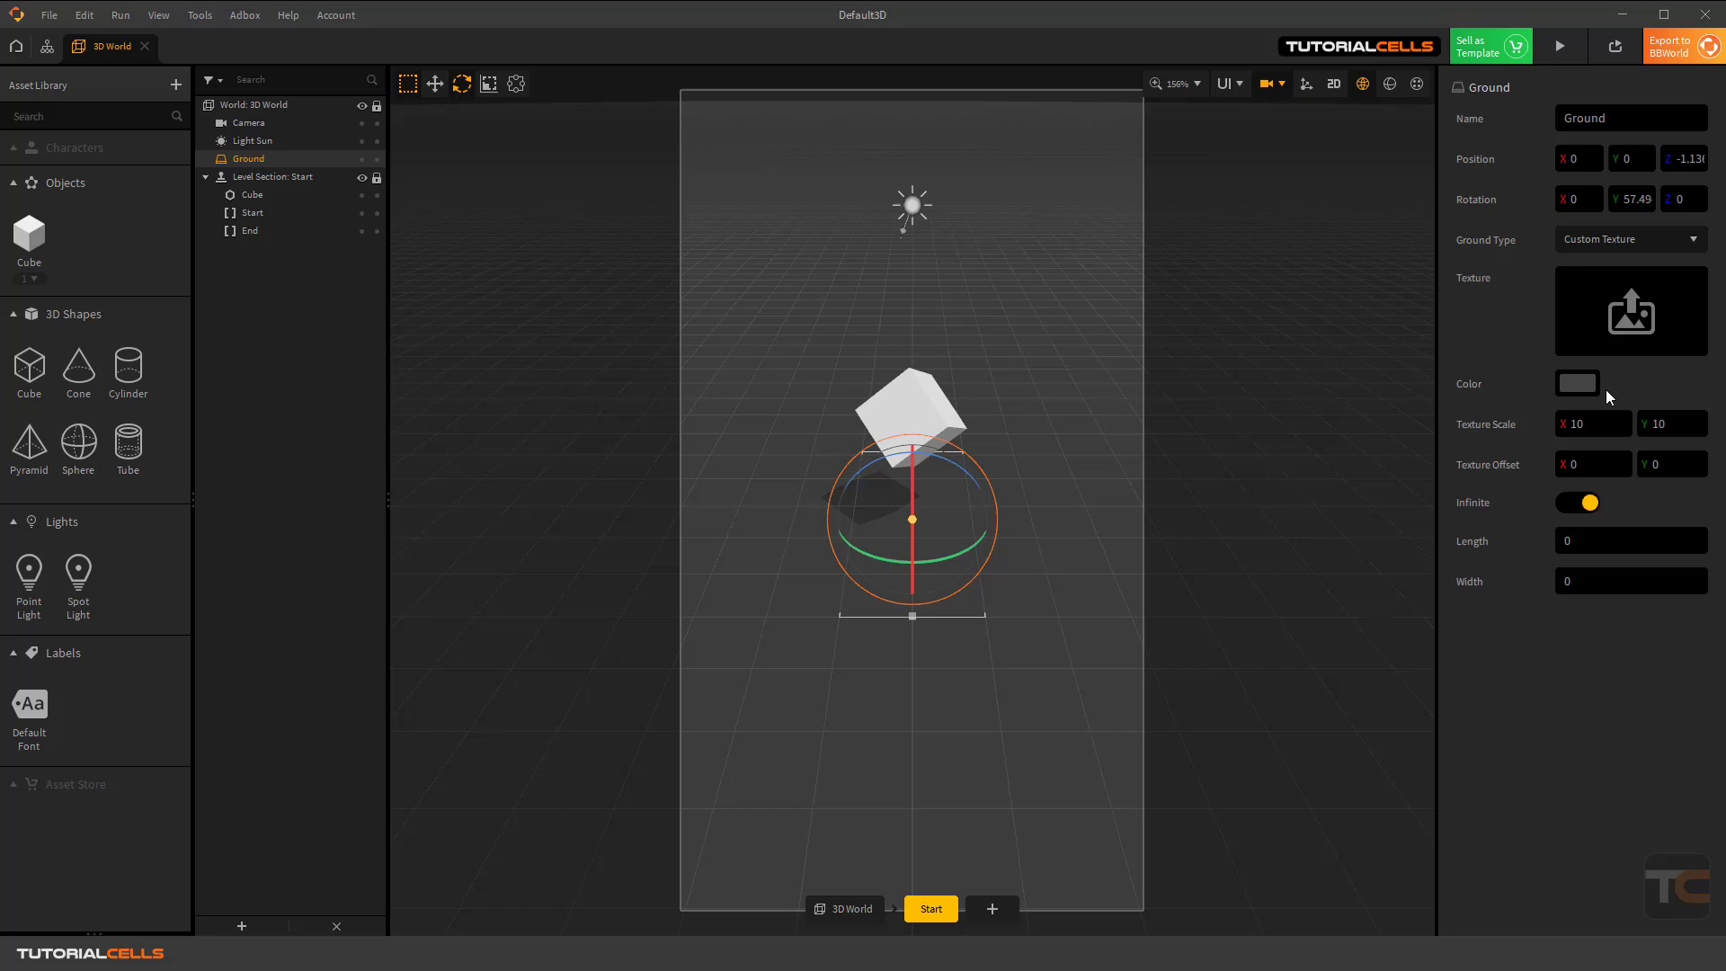
{"action": "left_click", "coordinate": [1556, 50]}
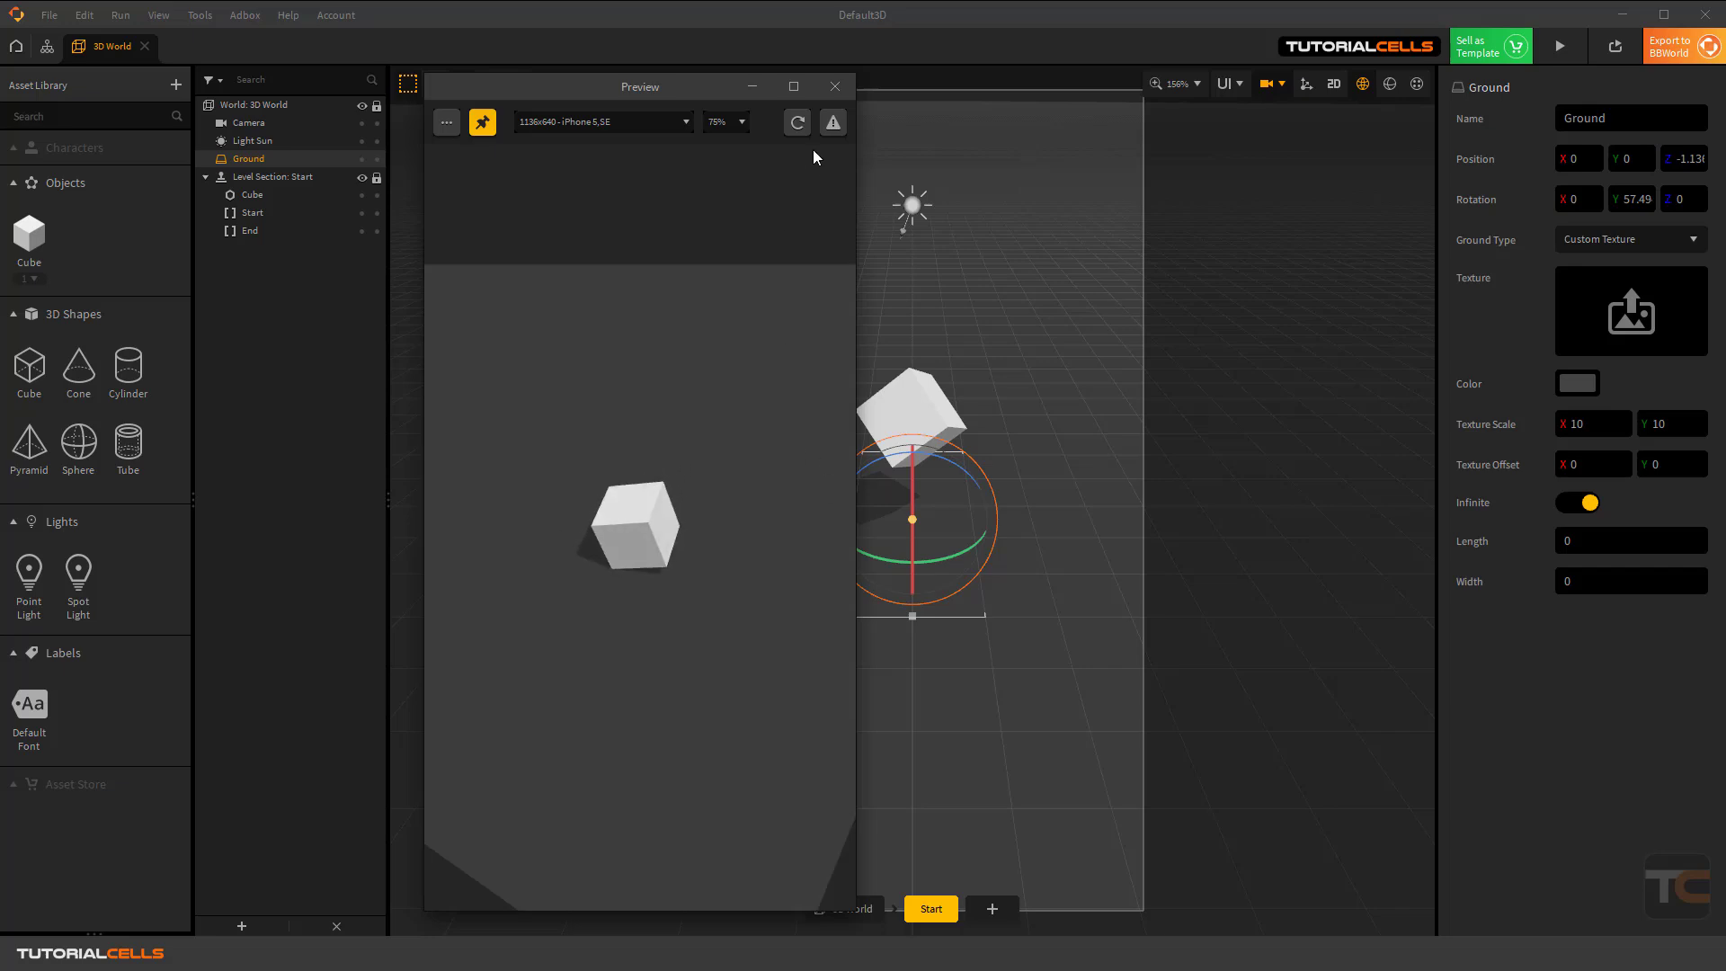
{"action": "left_click", "coordinate": [799, 123]}
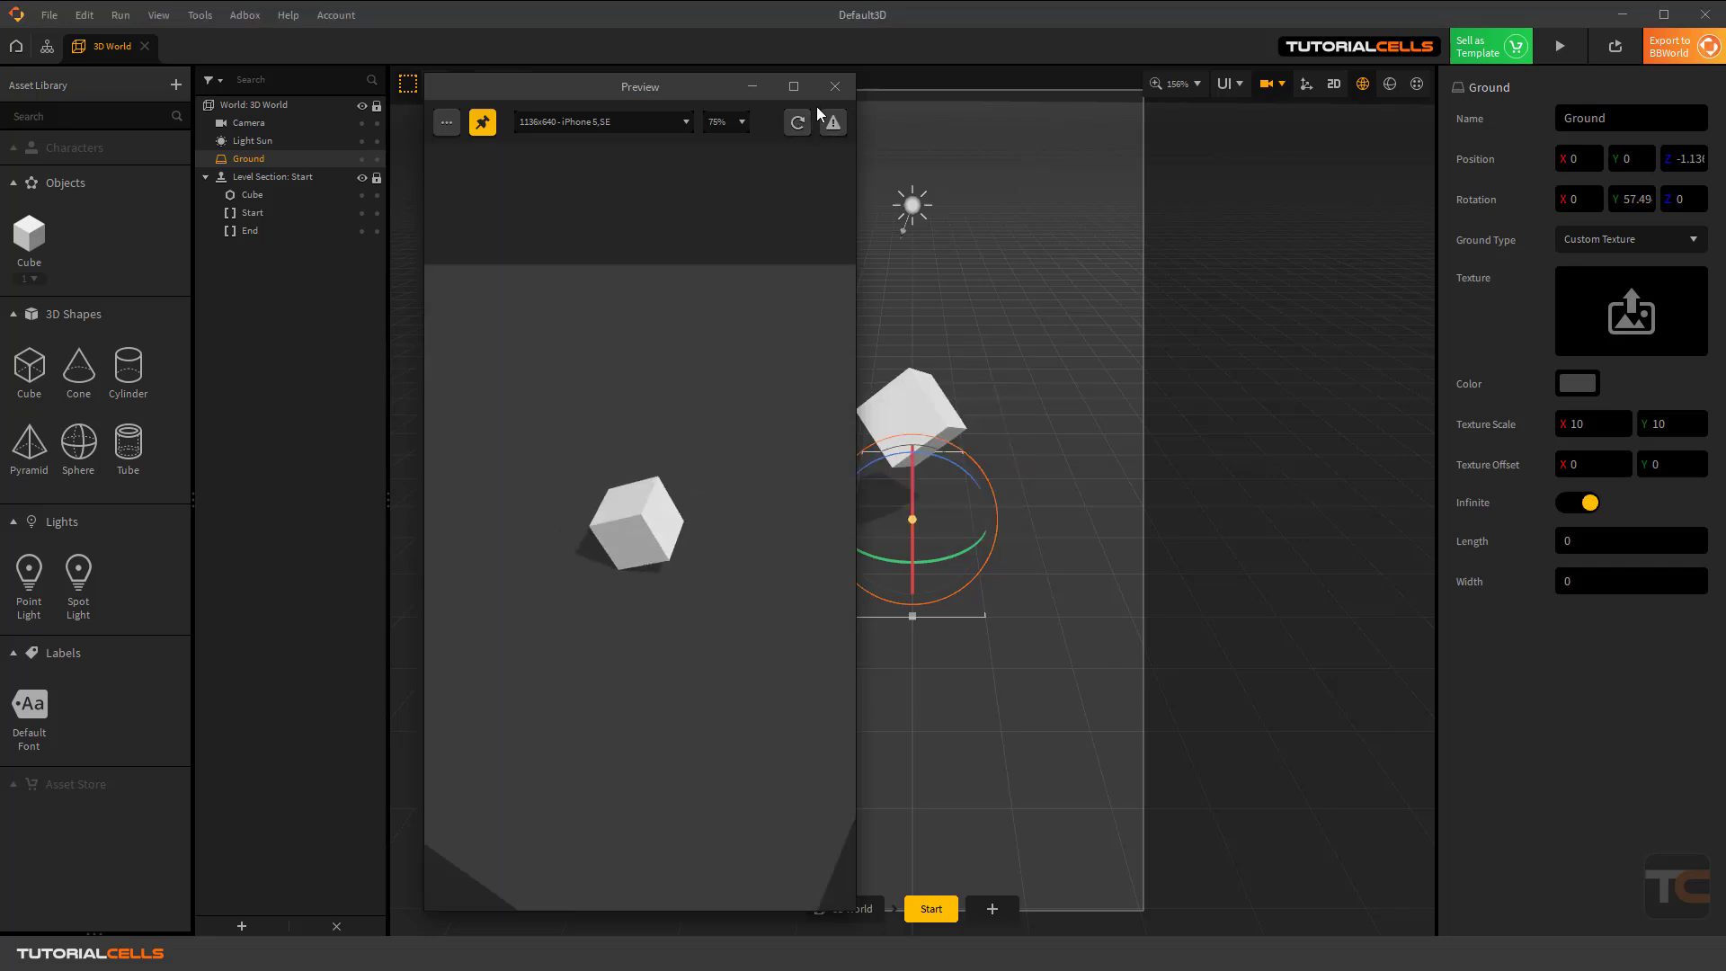
{"action": "left_click", "coordinate": [835, 86]}
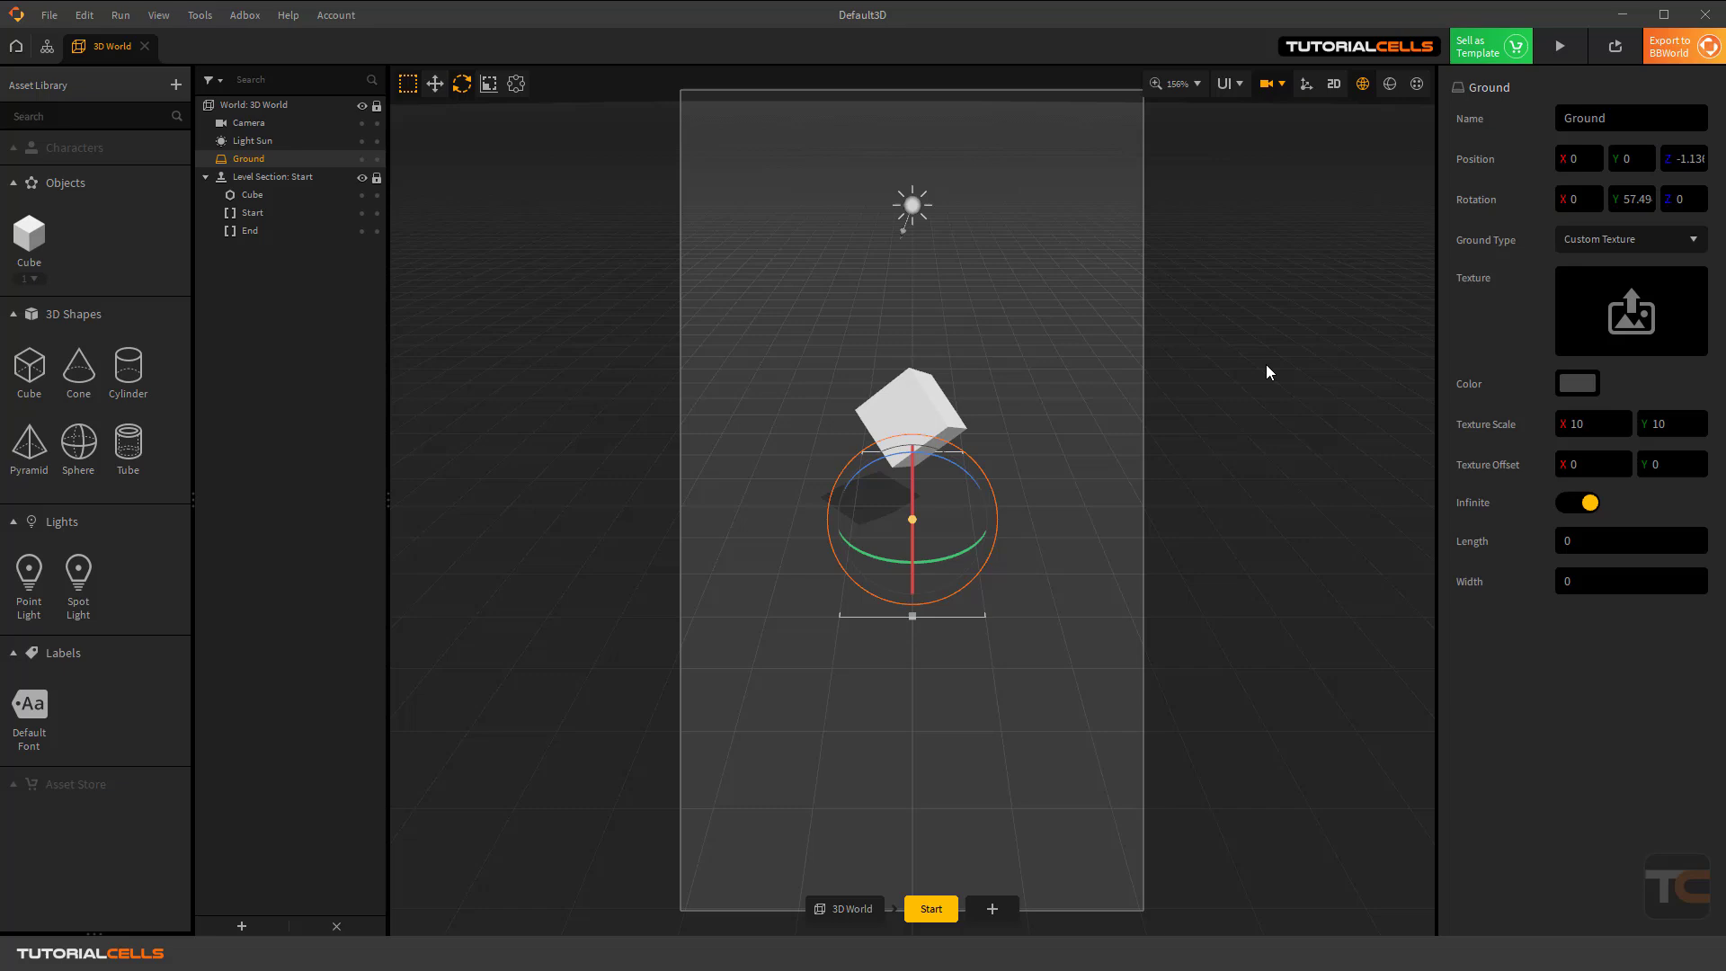